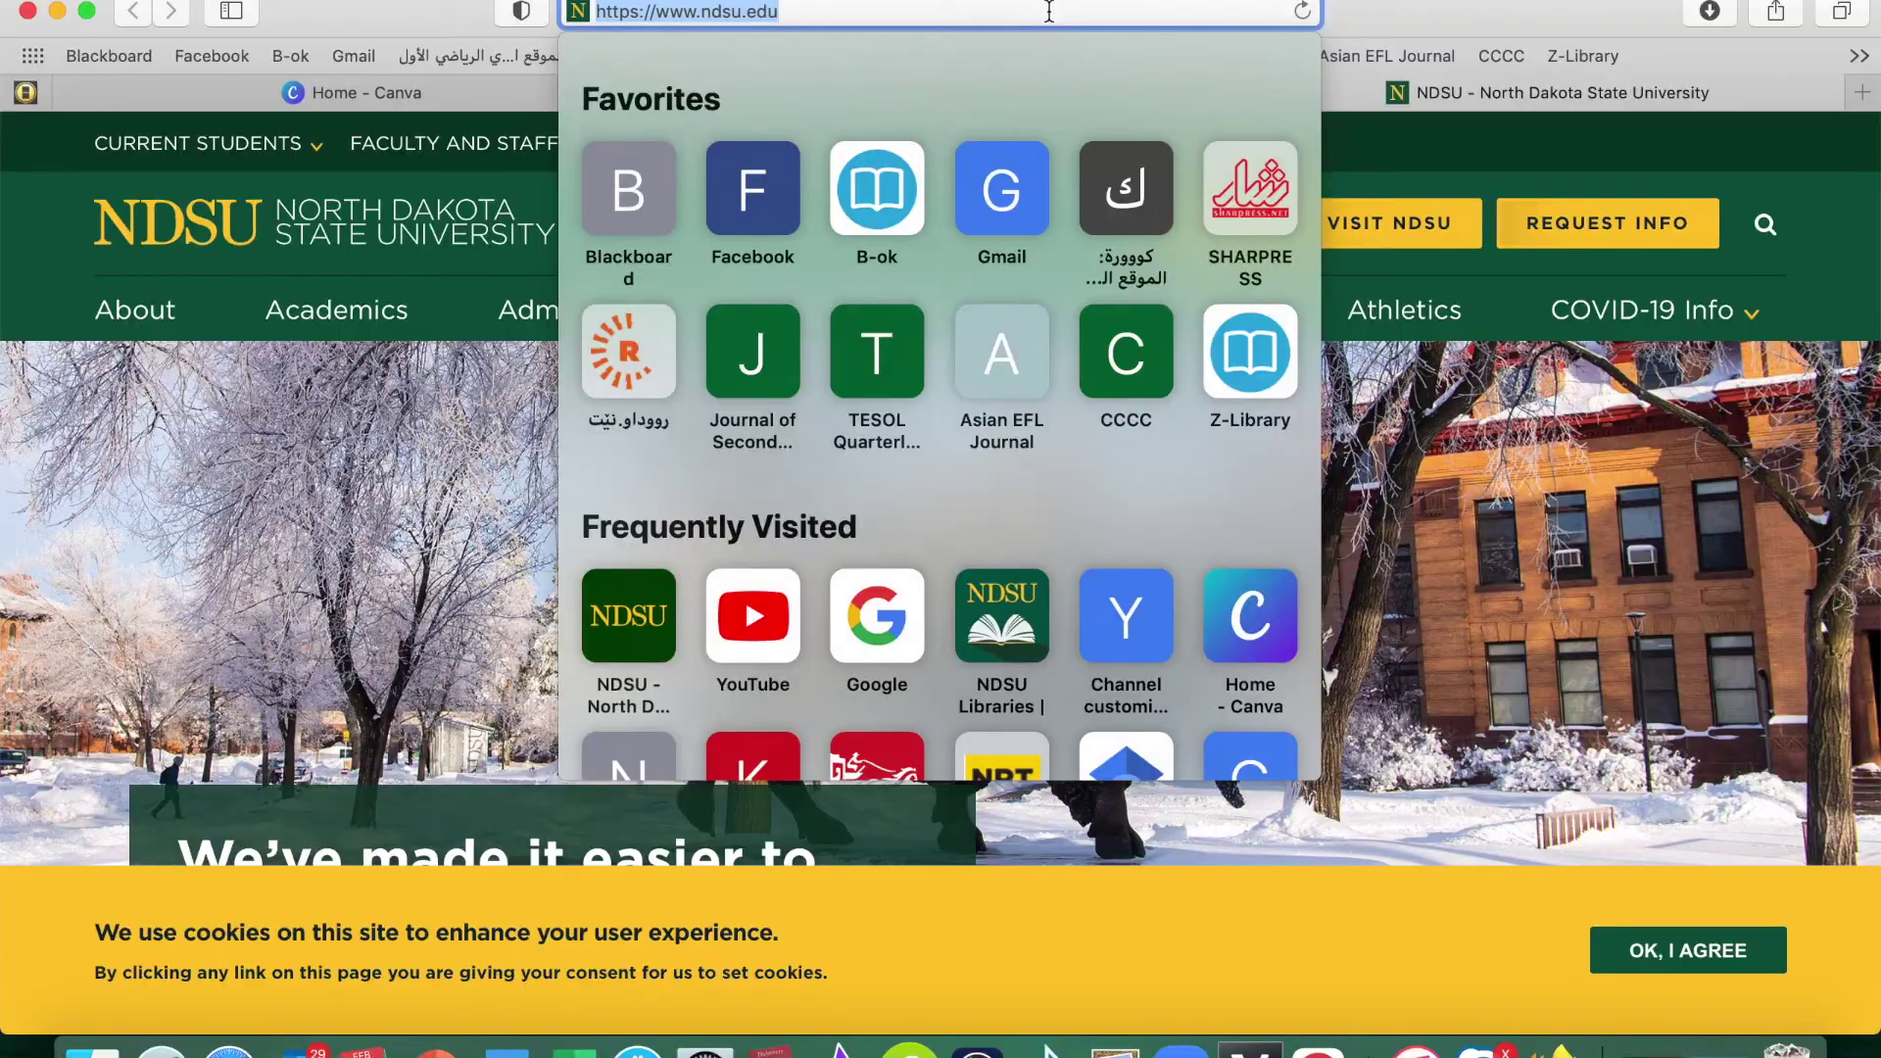
Load doodle.com in Safari and start creating a new Doodle poll
key(BackSpace)
text(doo)
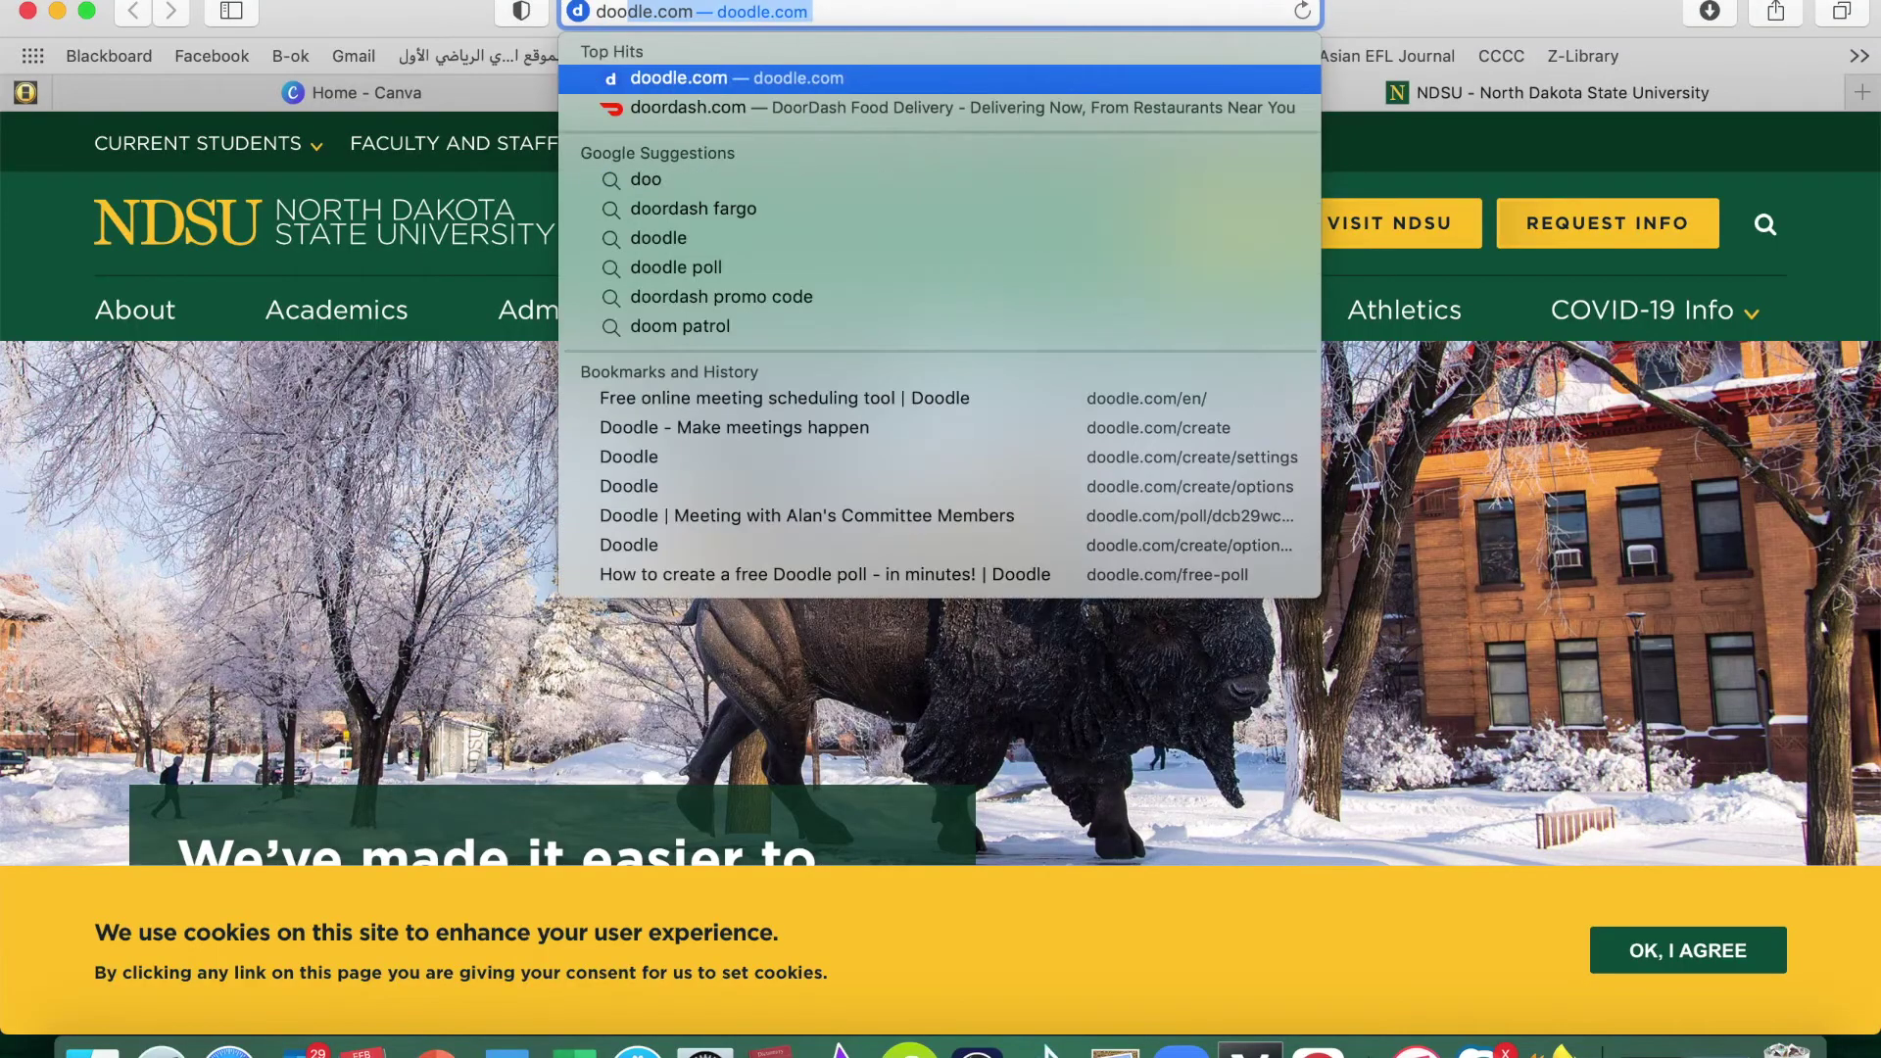
text(dle.com)
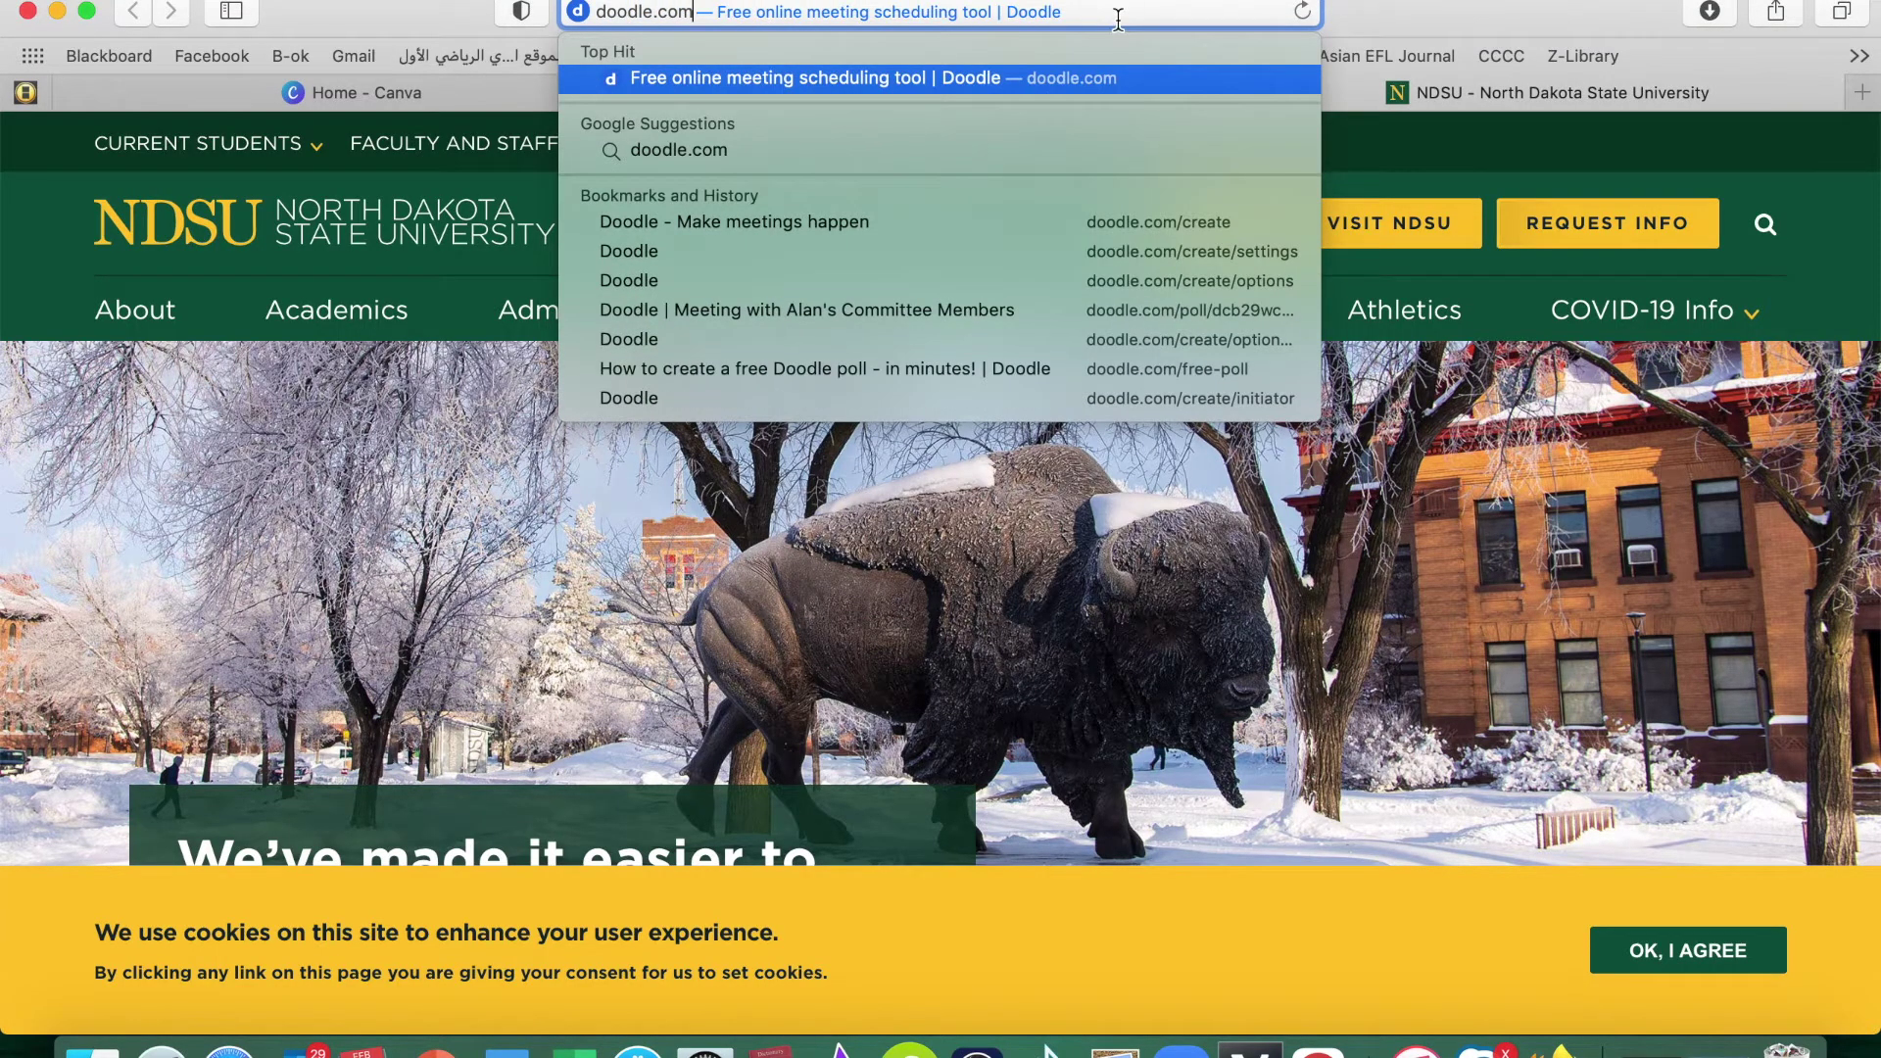
key(Return)
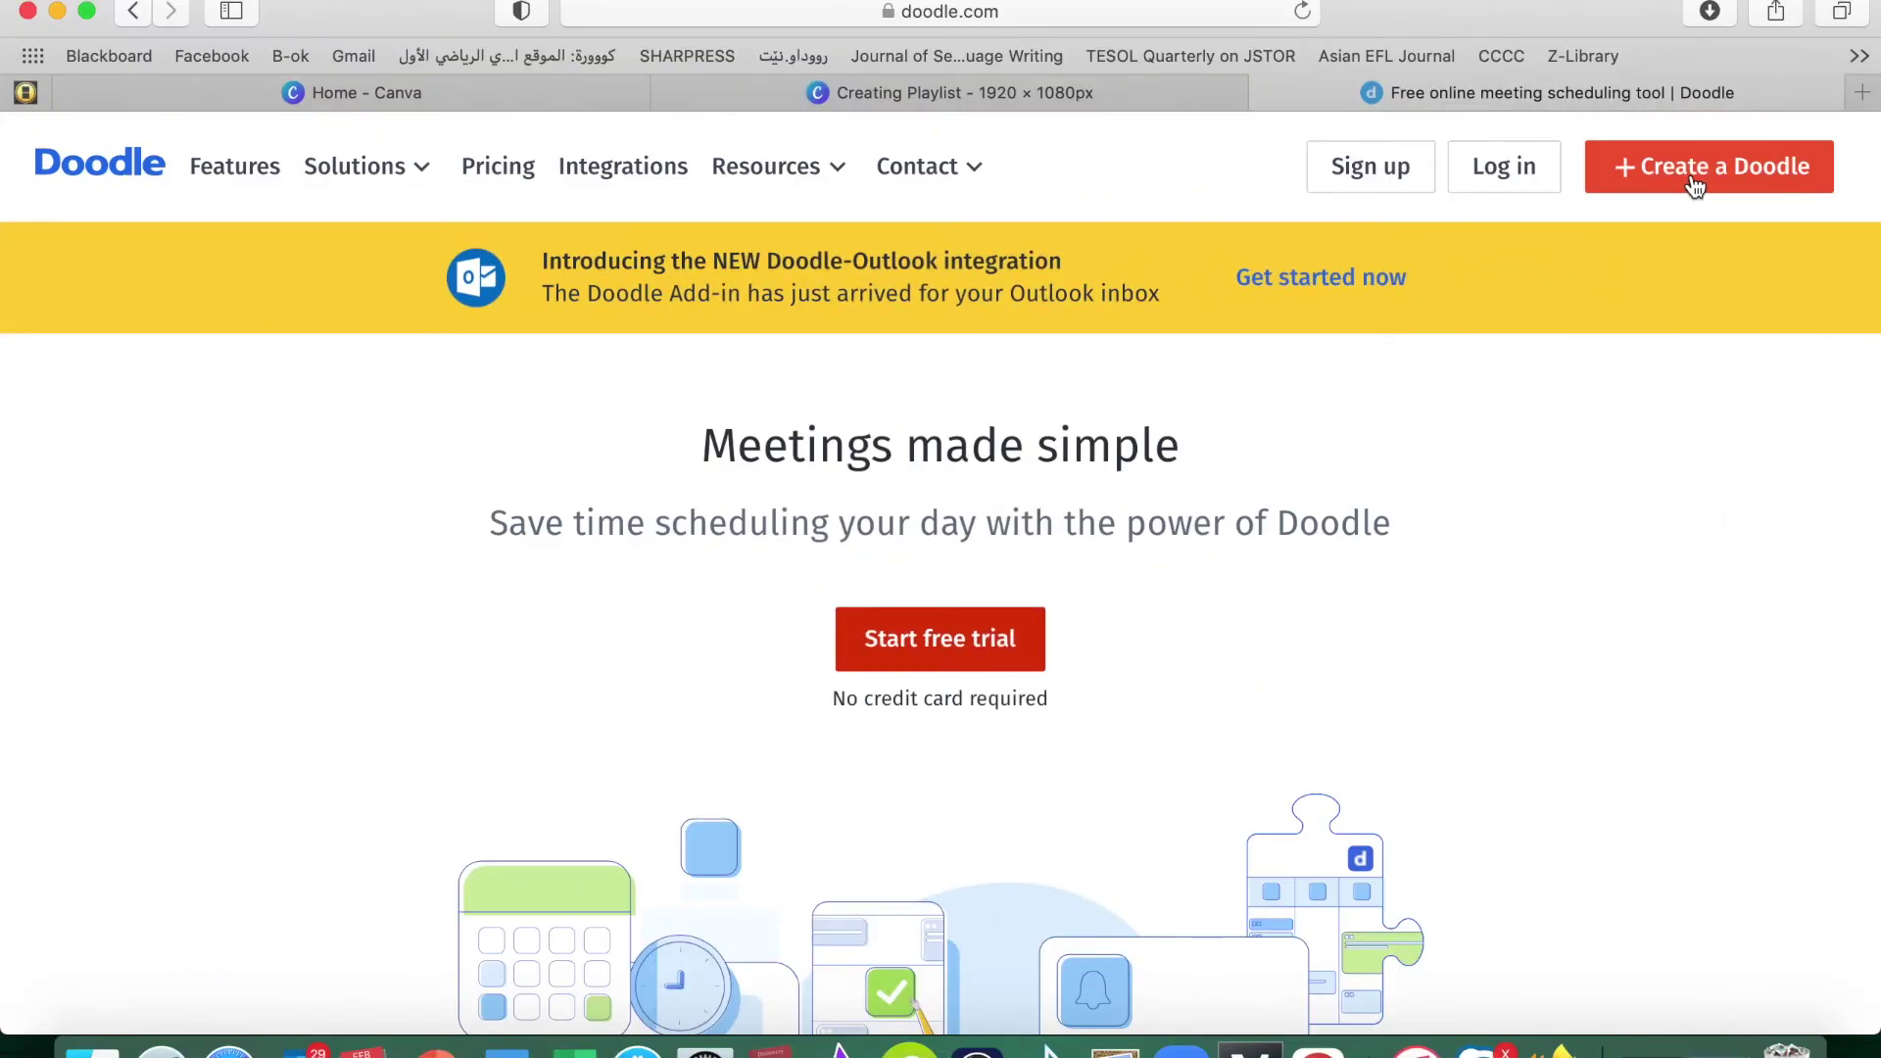
click(1693, 184)
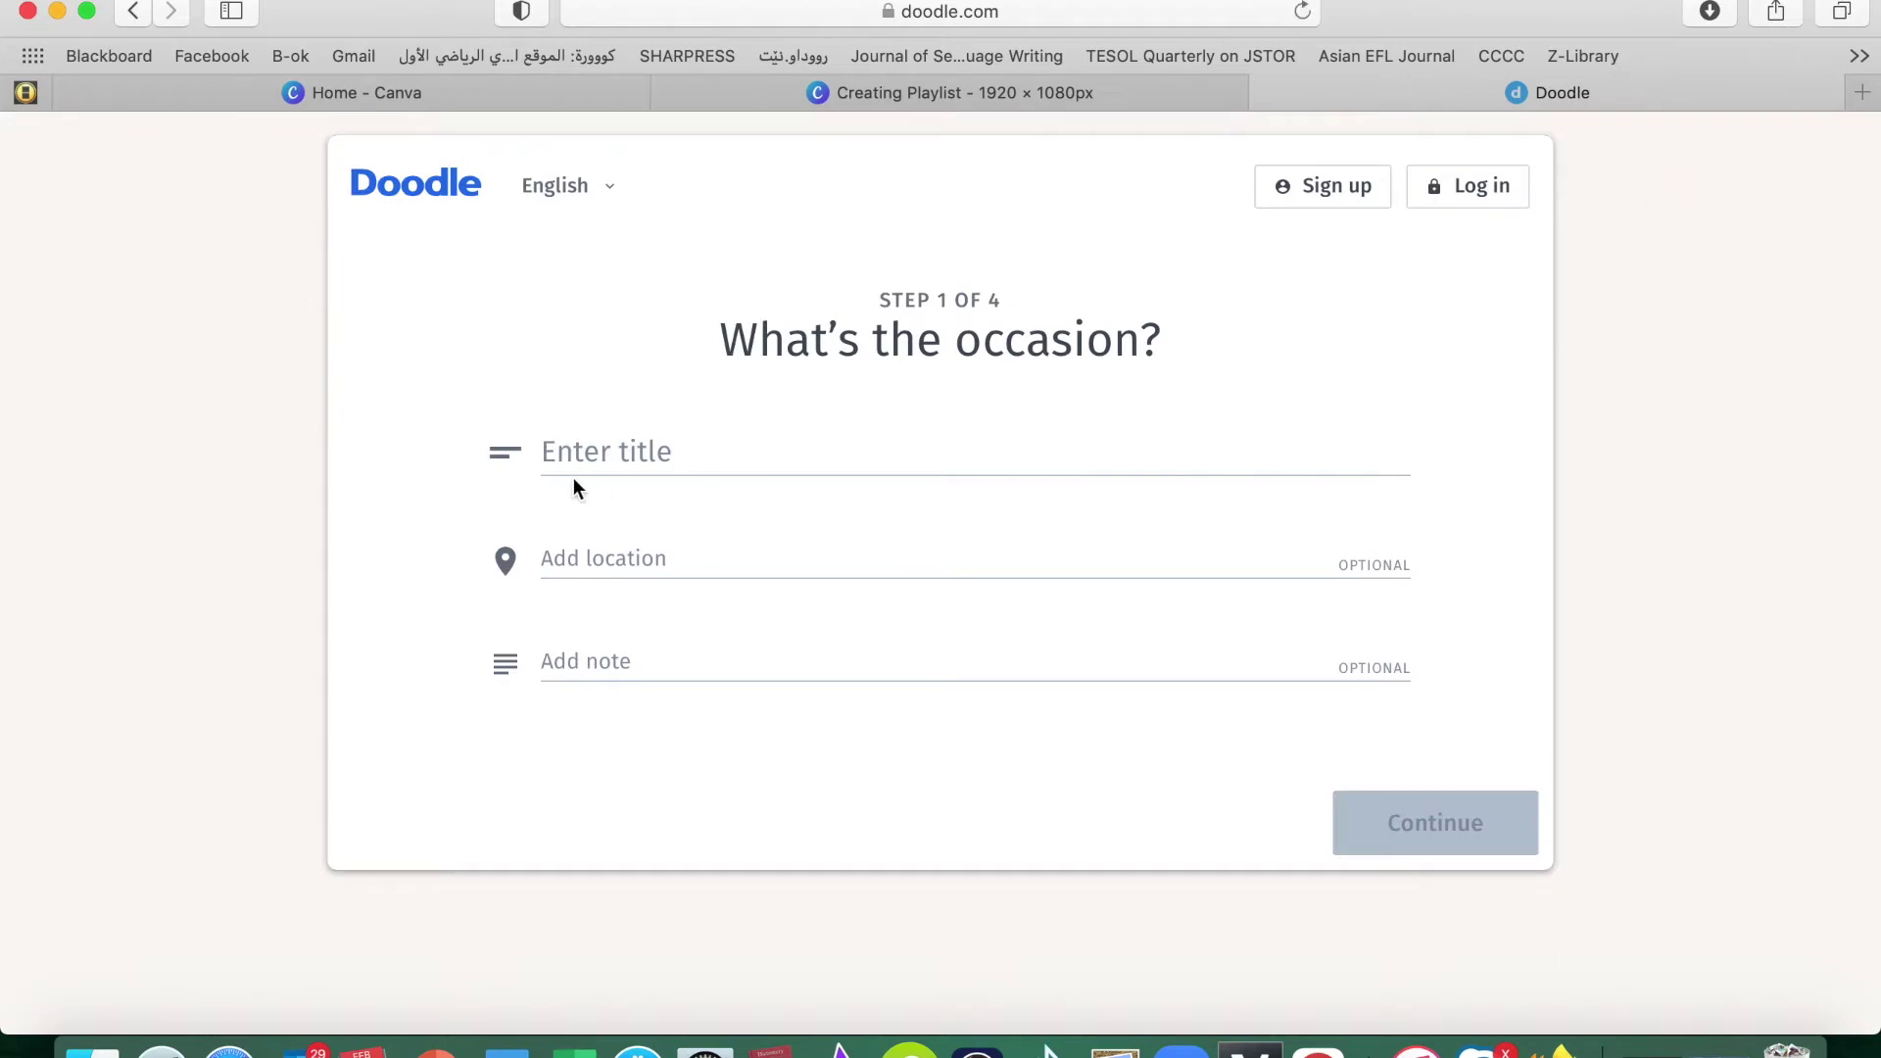
Title the poll 'Committee Members' with location United States and continue to step 2
scroll(750, 653, down, 3)
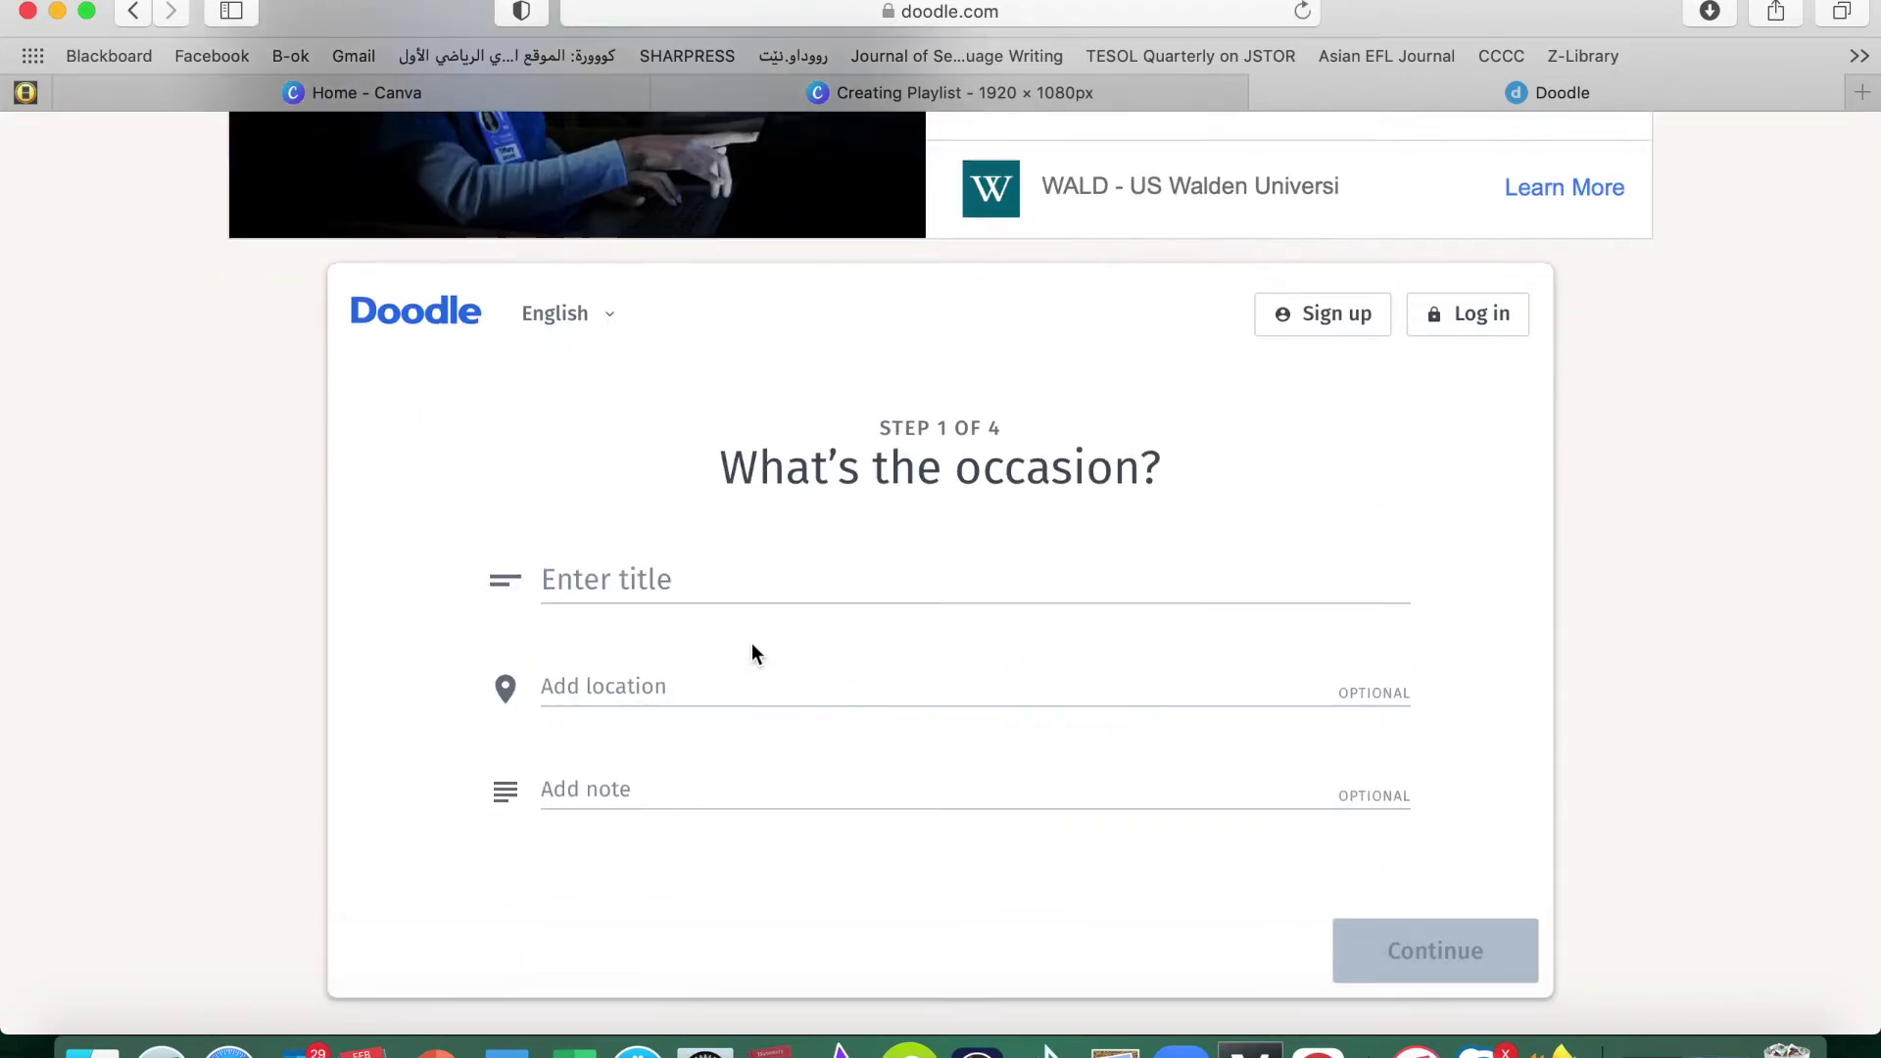
click(645, 576)
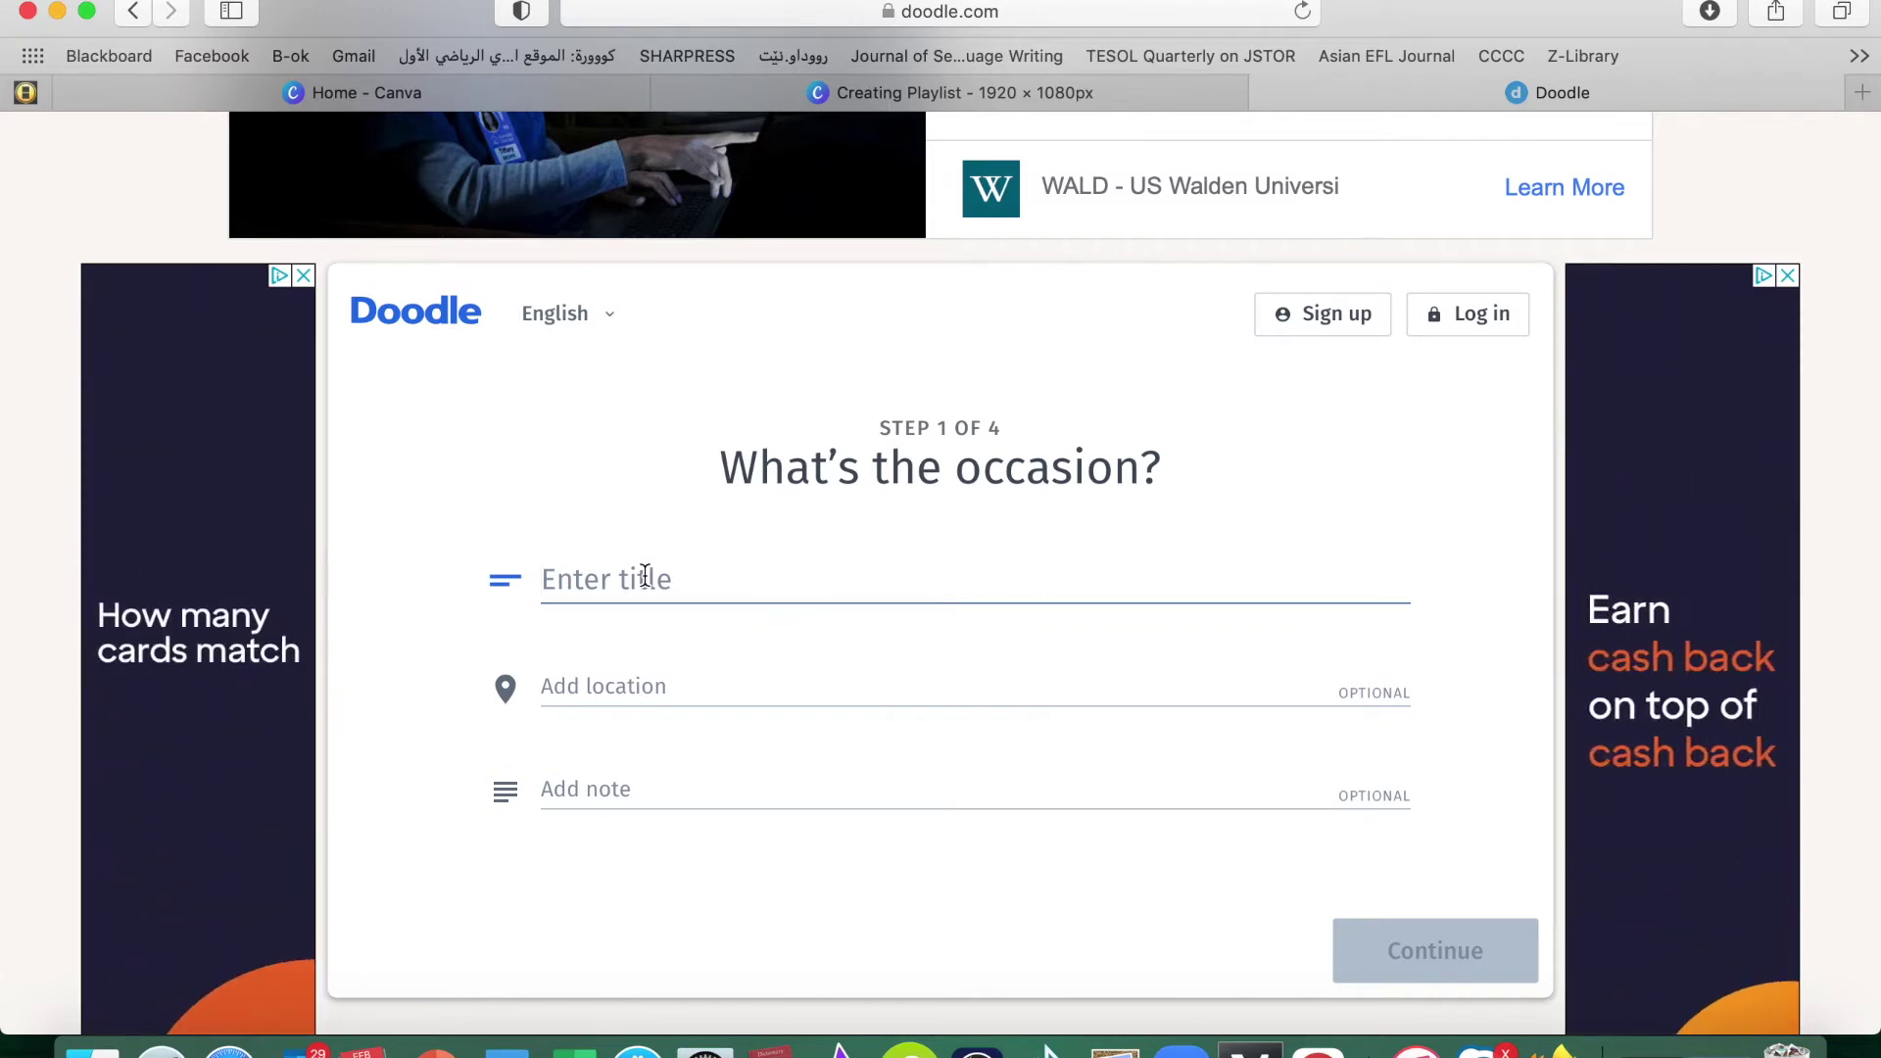
text(Committee Members)
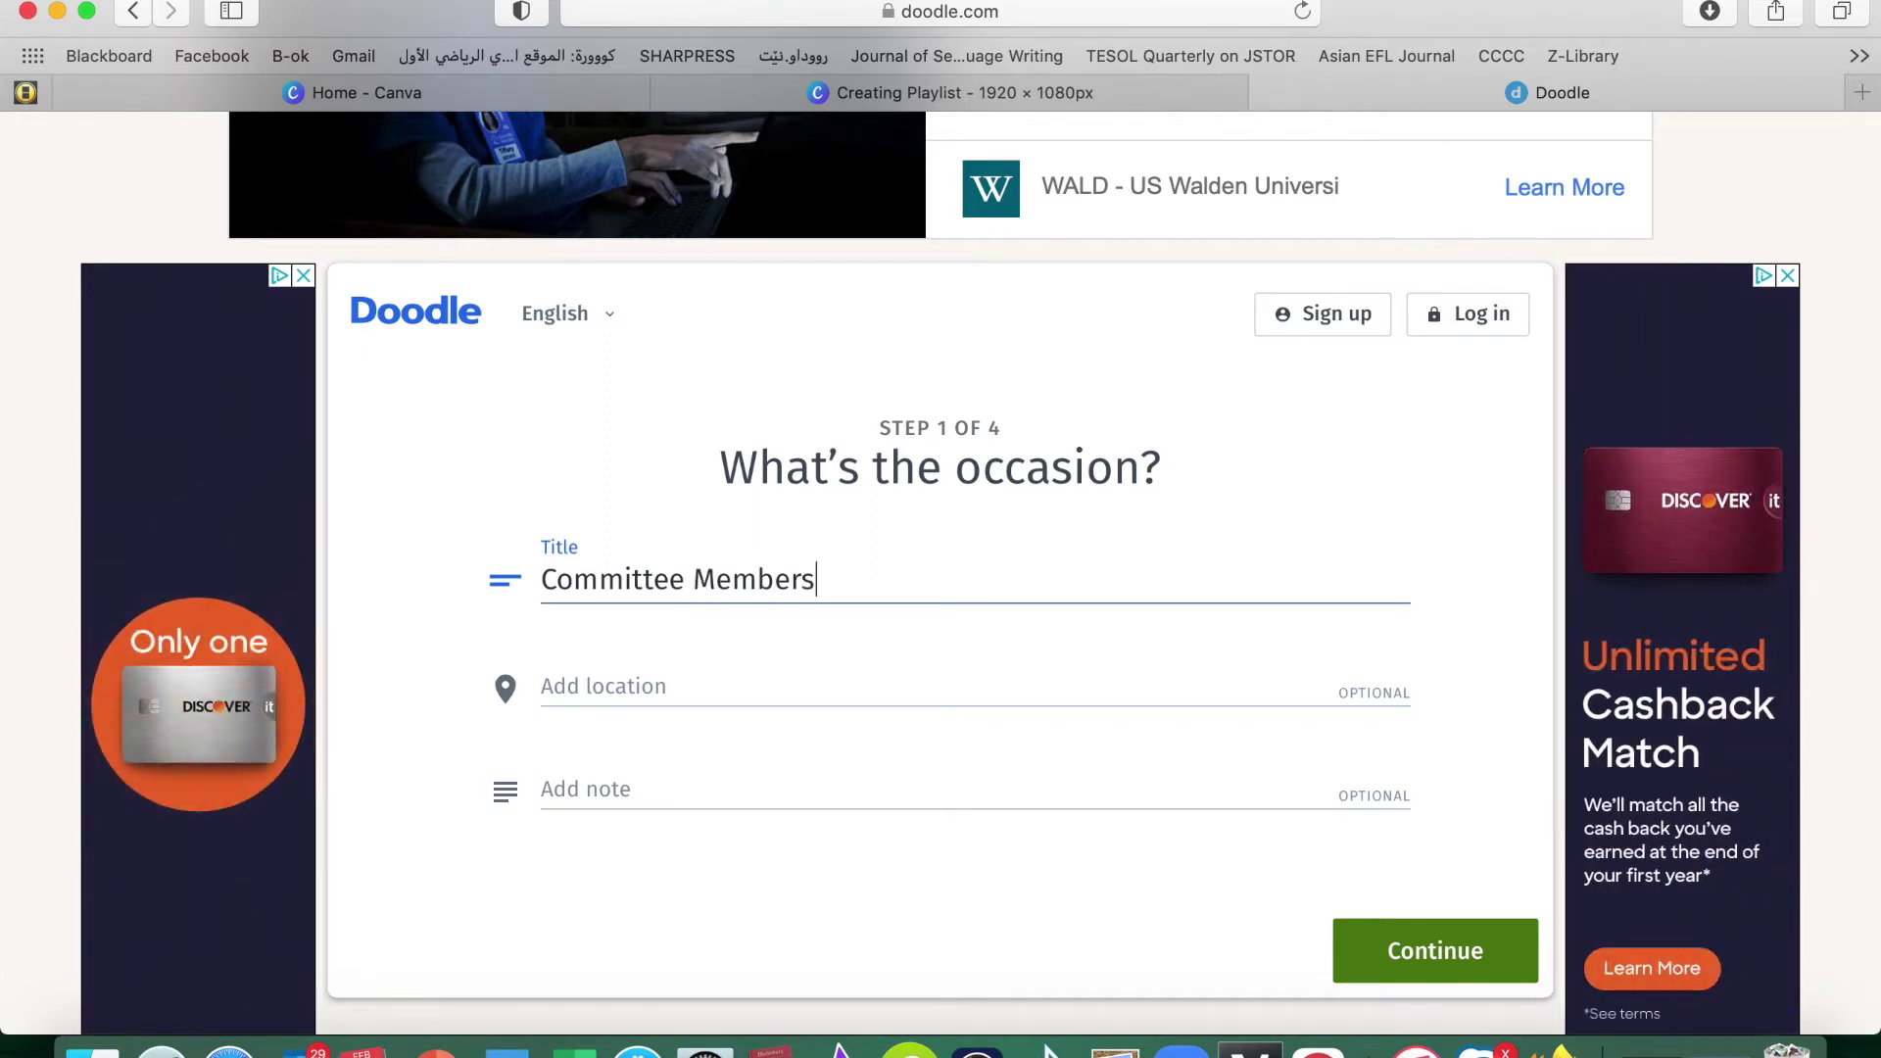
click(592, 686)
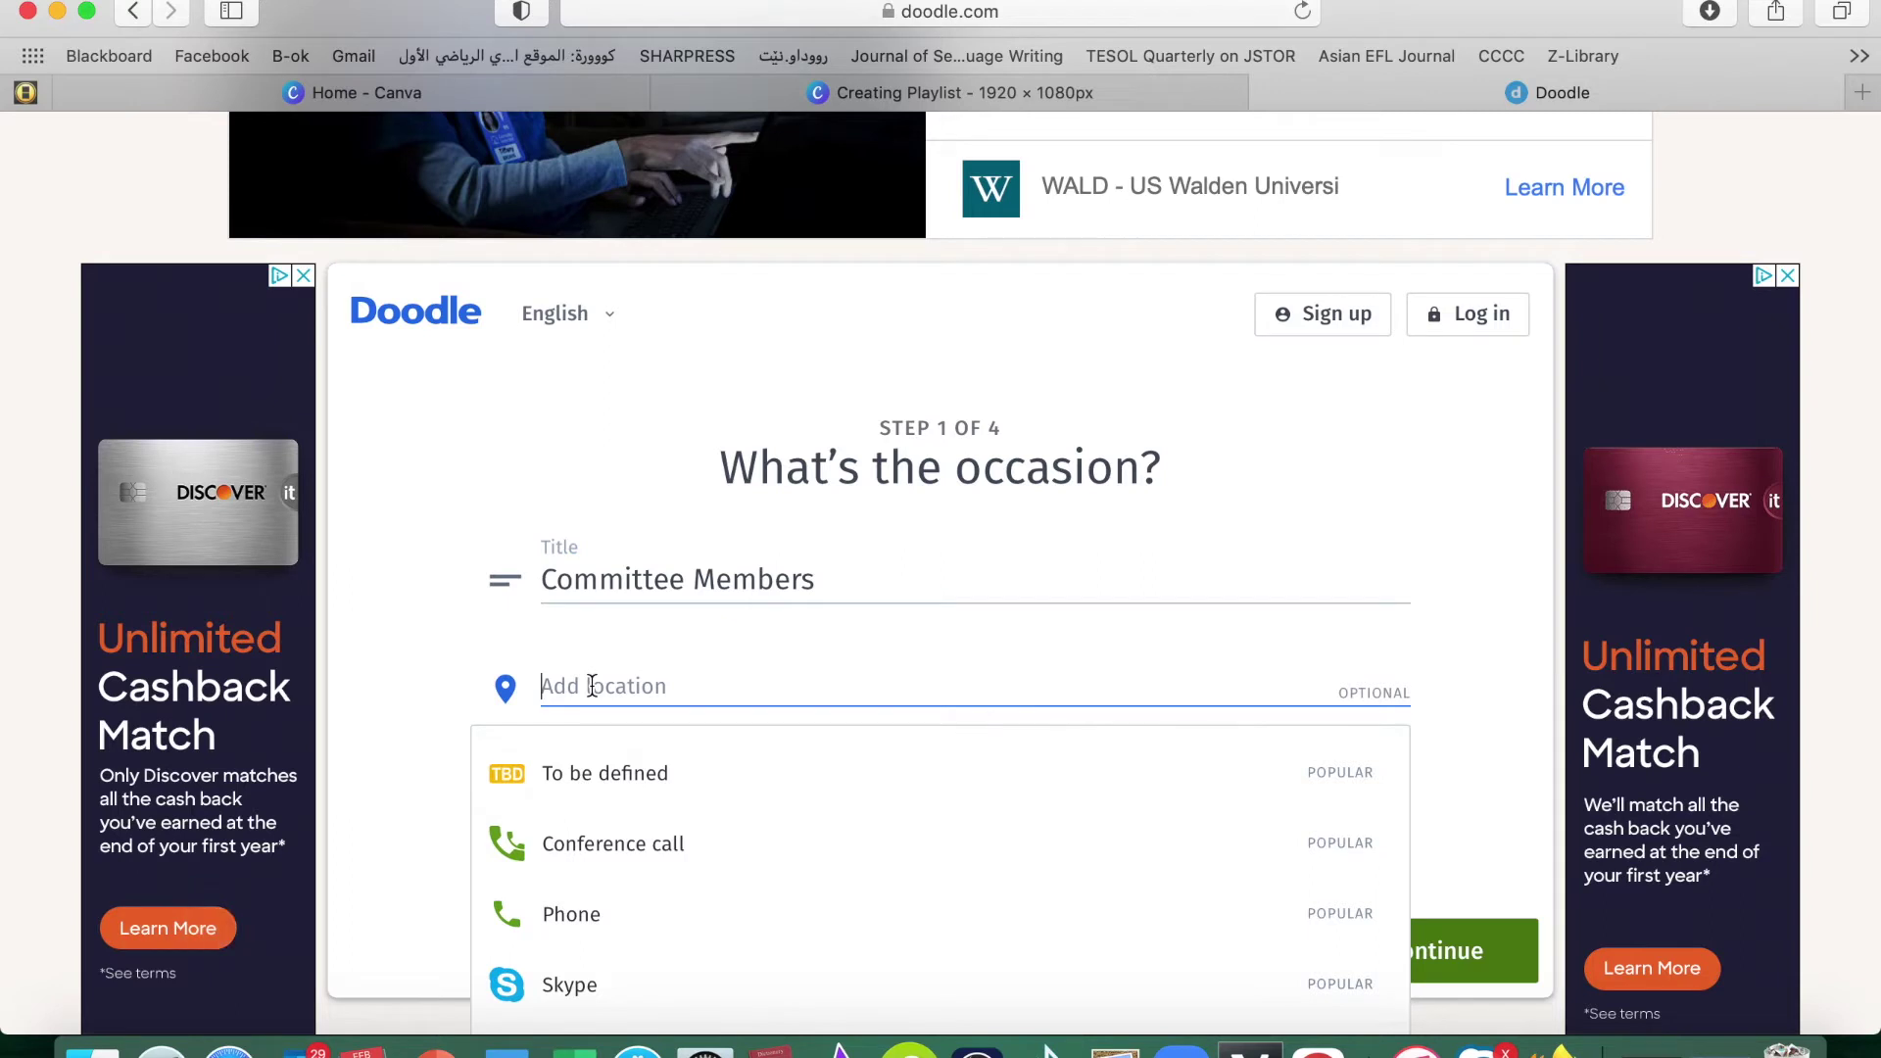
text(United State)
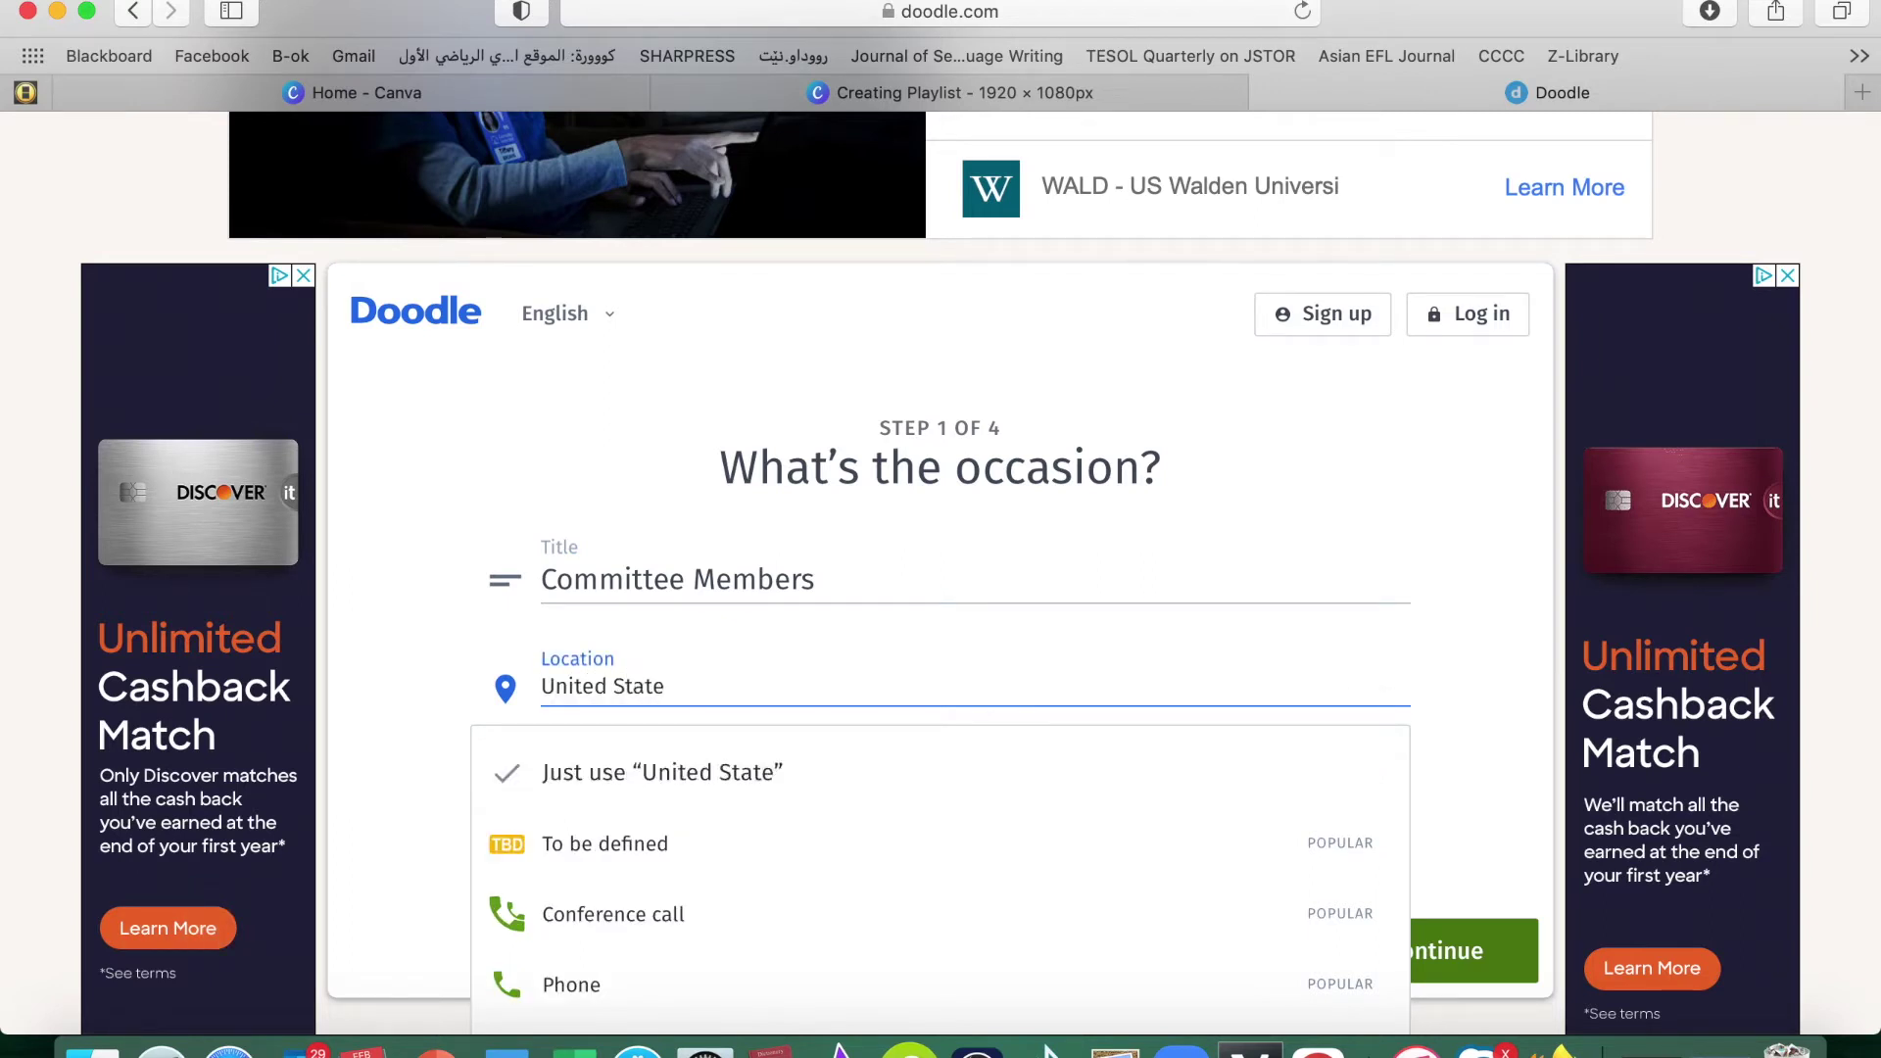
text(s)
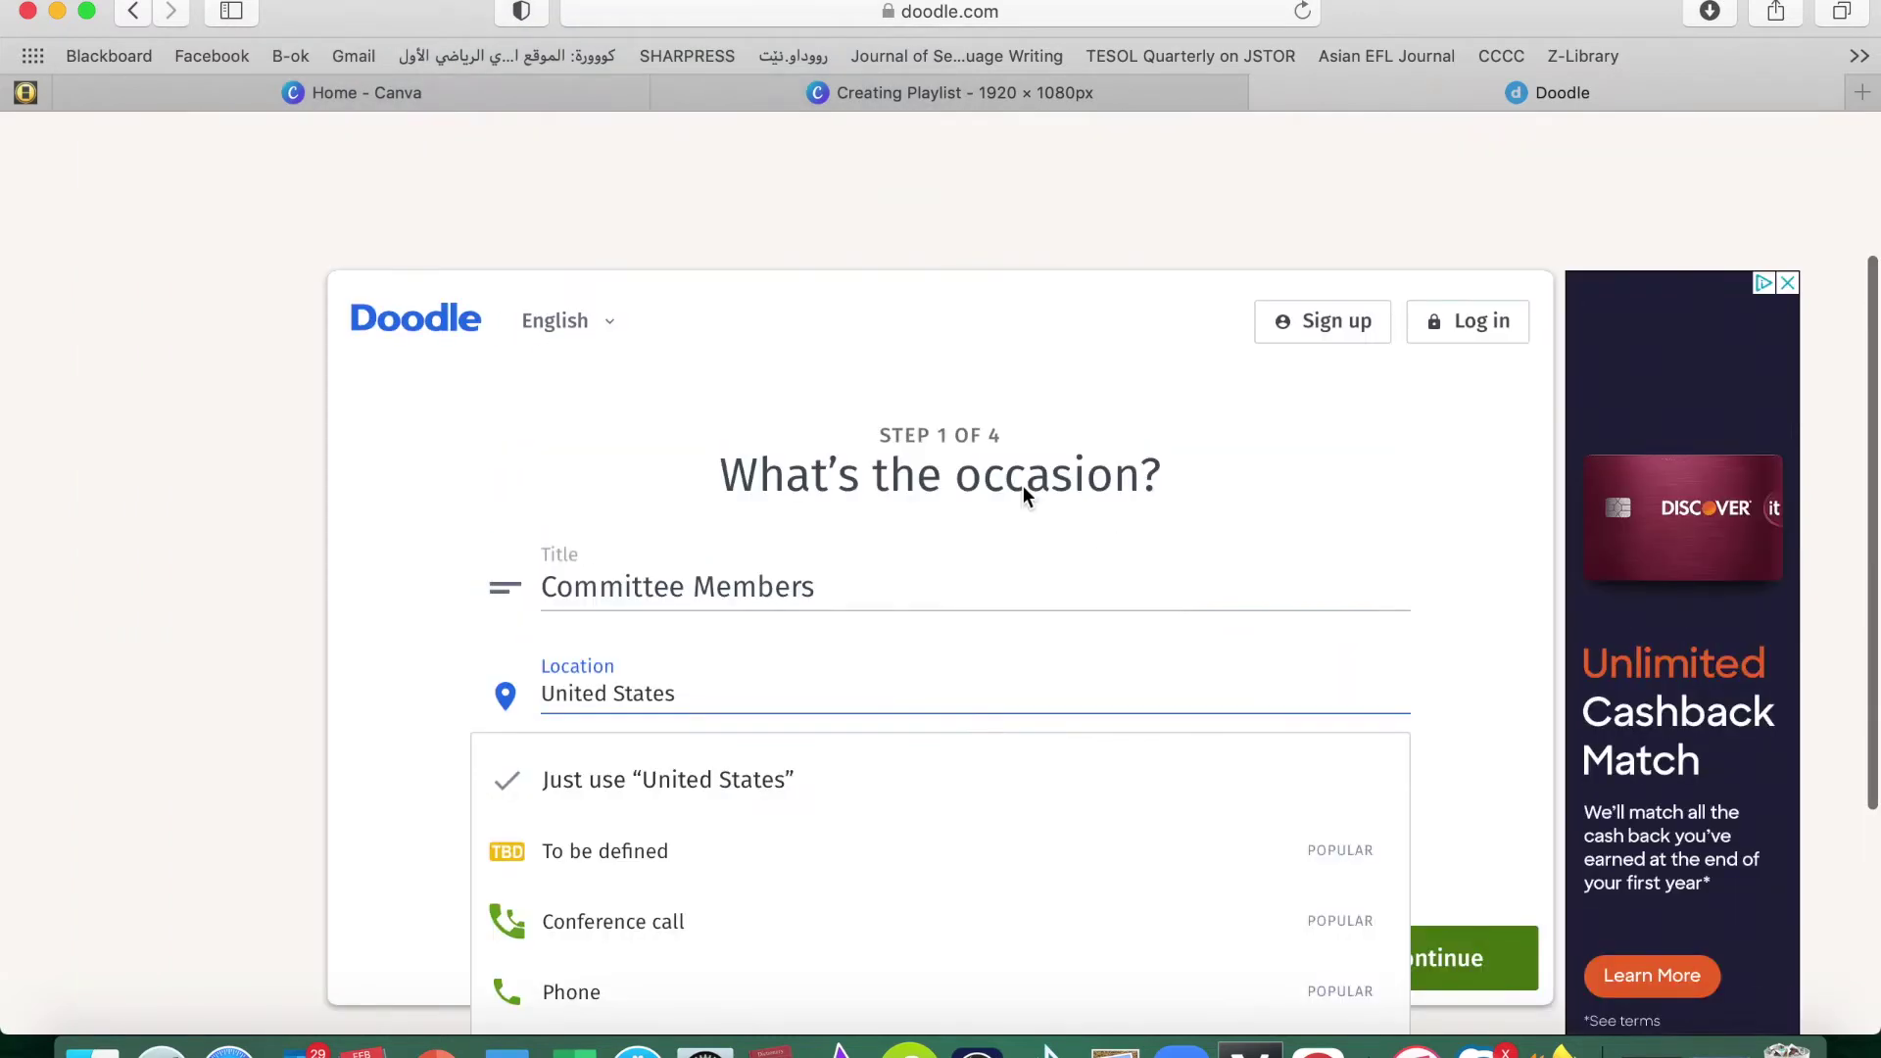
click(404, 653)
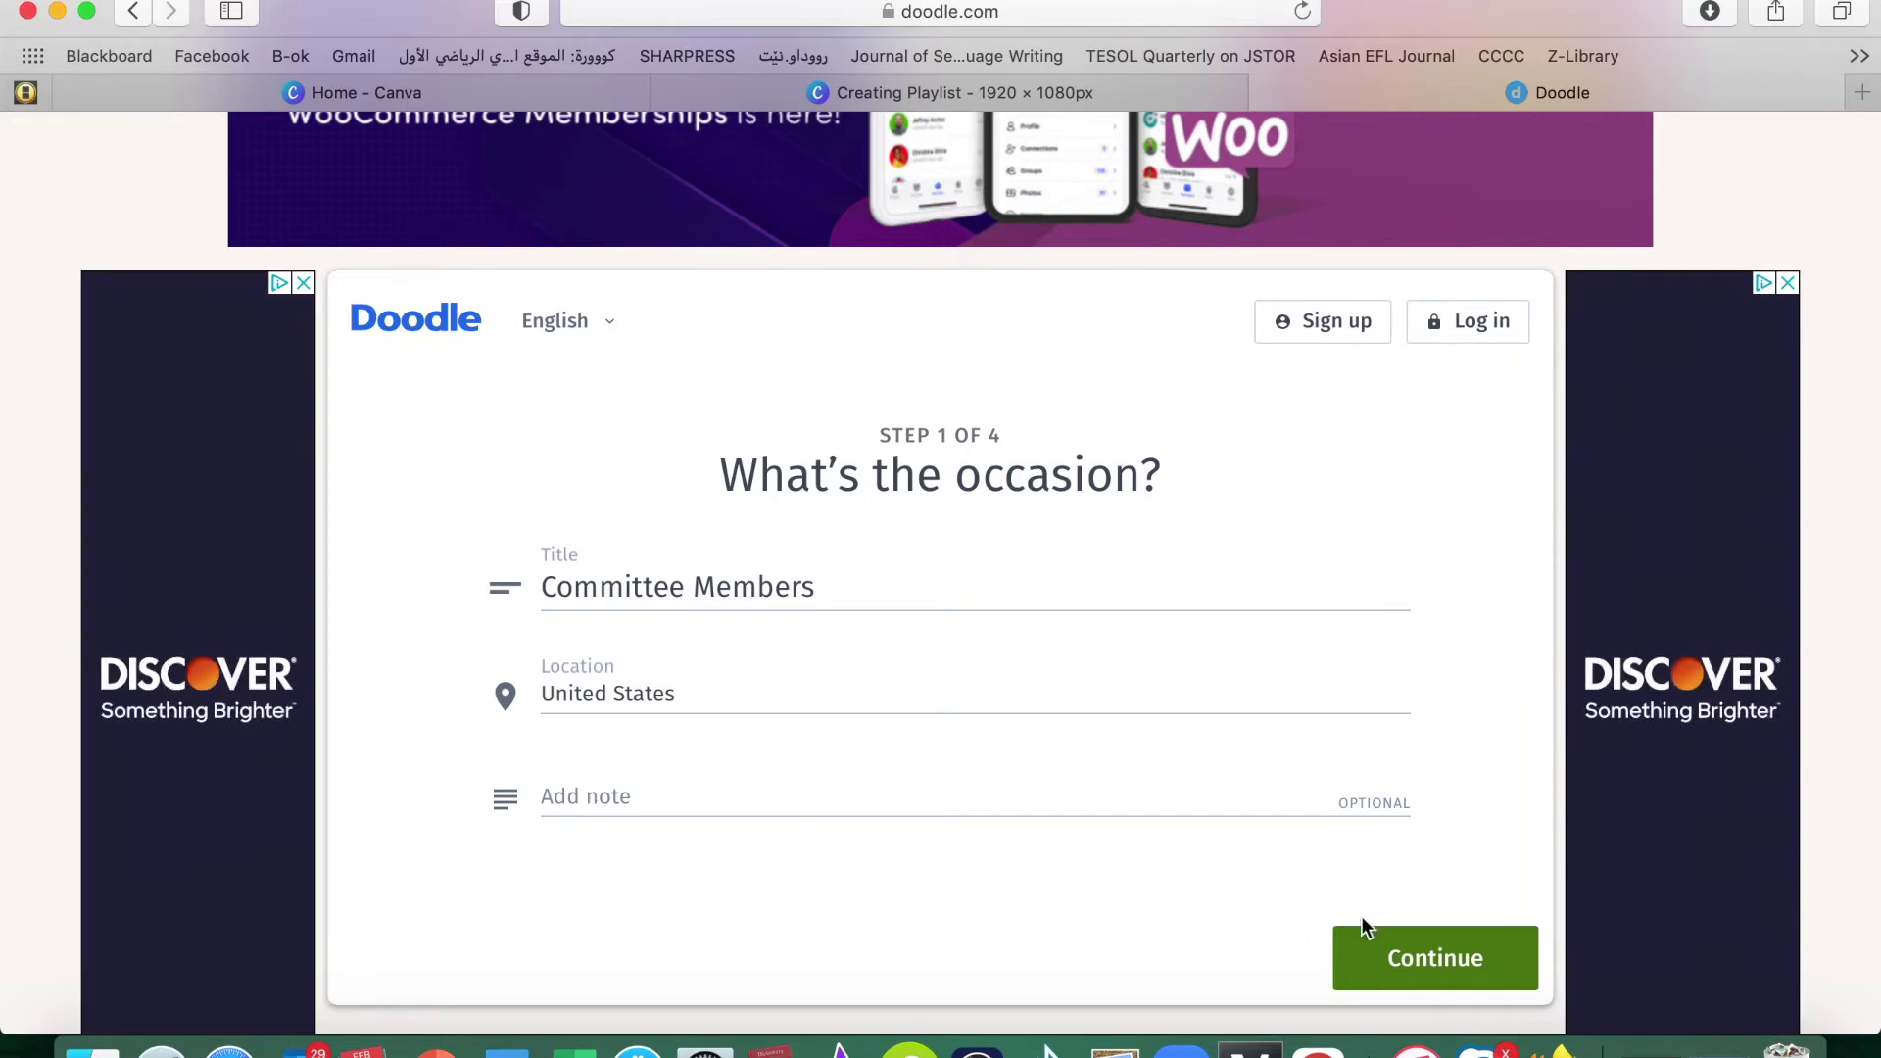
click(1447, 958)
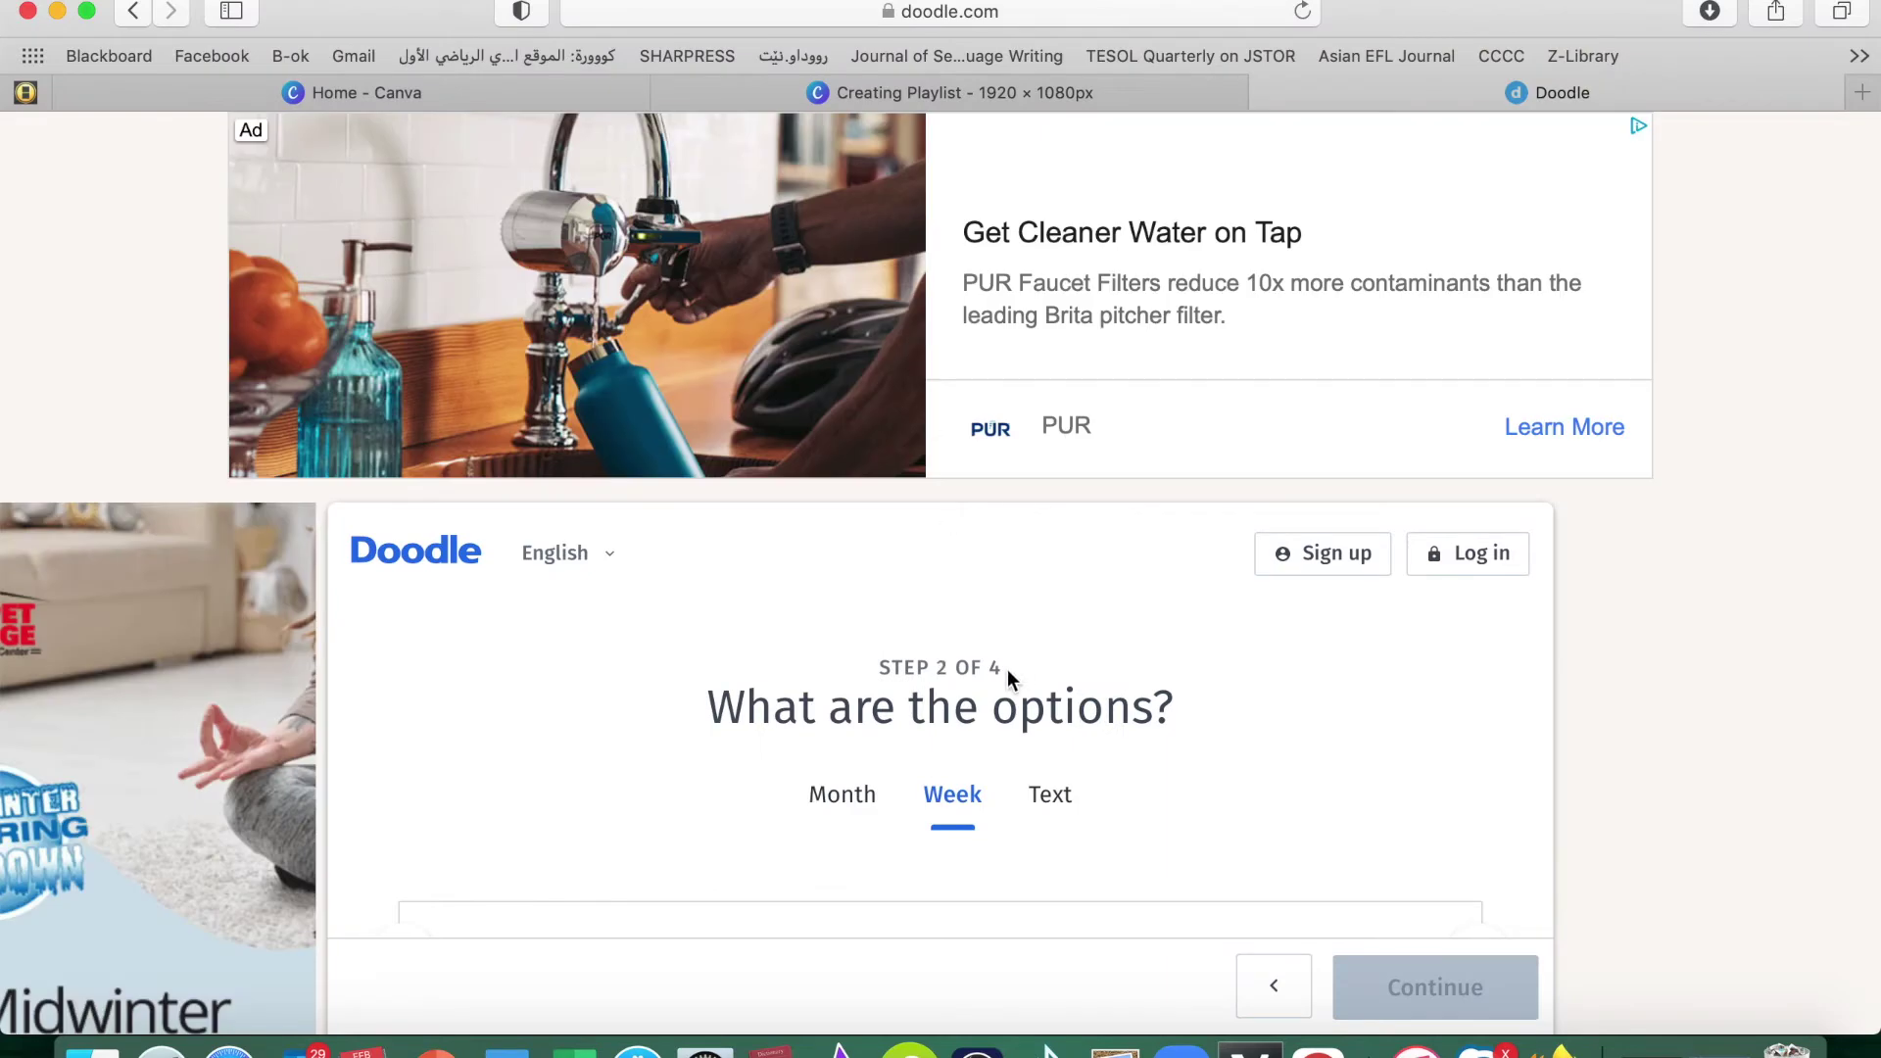
Switch to the Month calendar and pick February 15, 16 and 17, 2021 as poll dates
scroll(784, 711, down, 3)
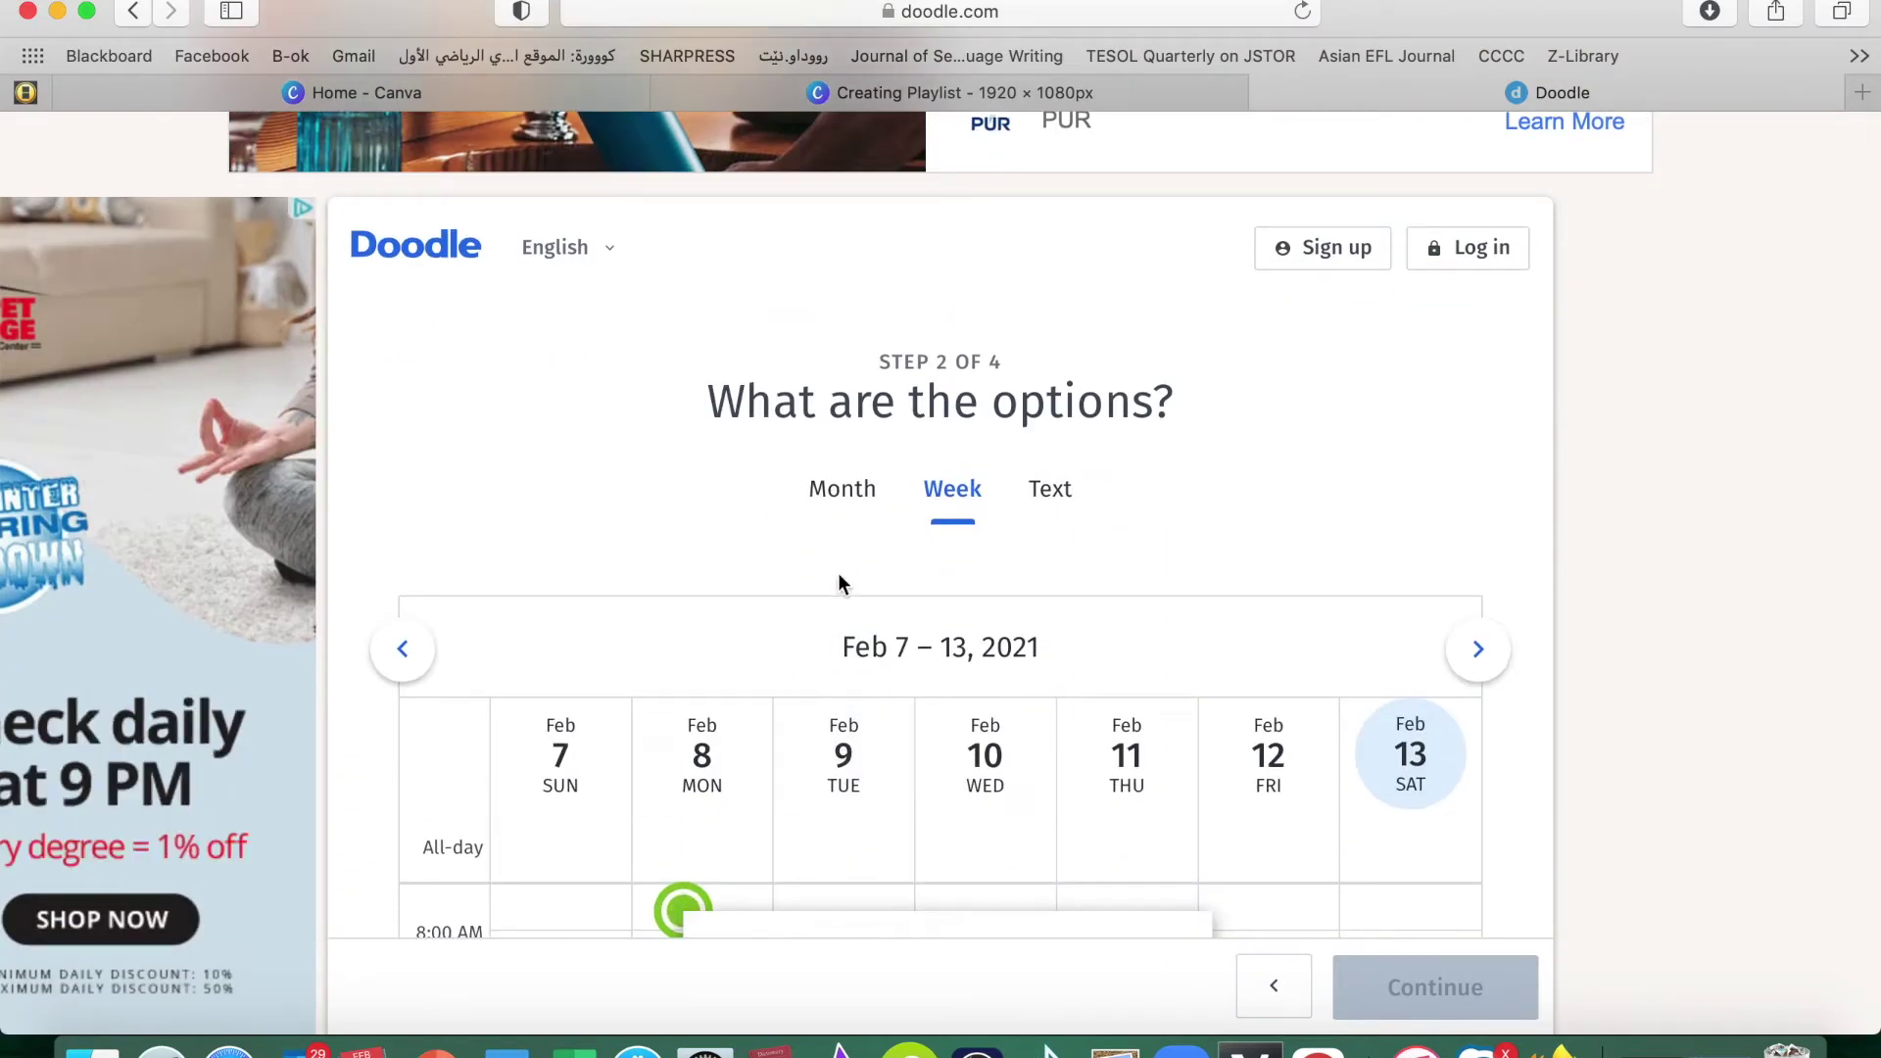
click(836, 494)
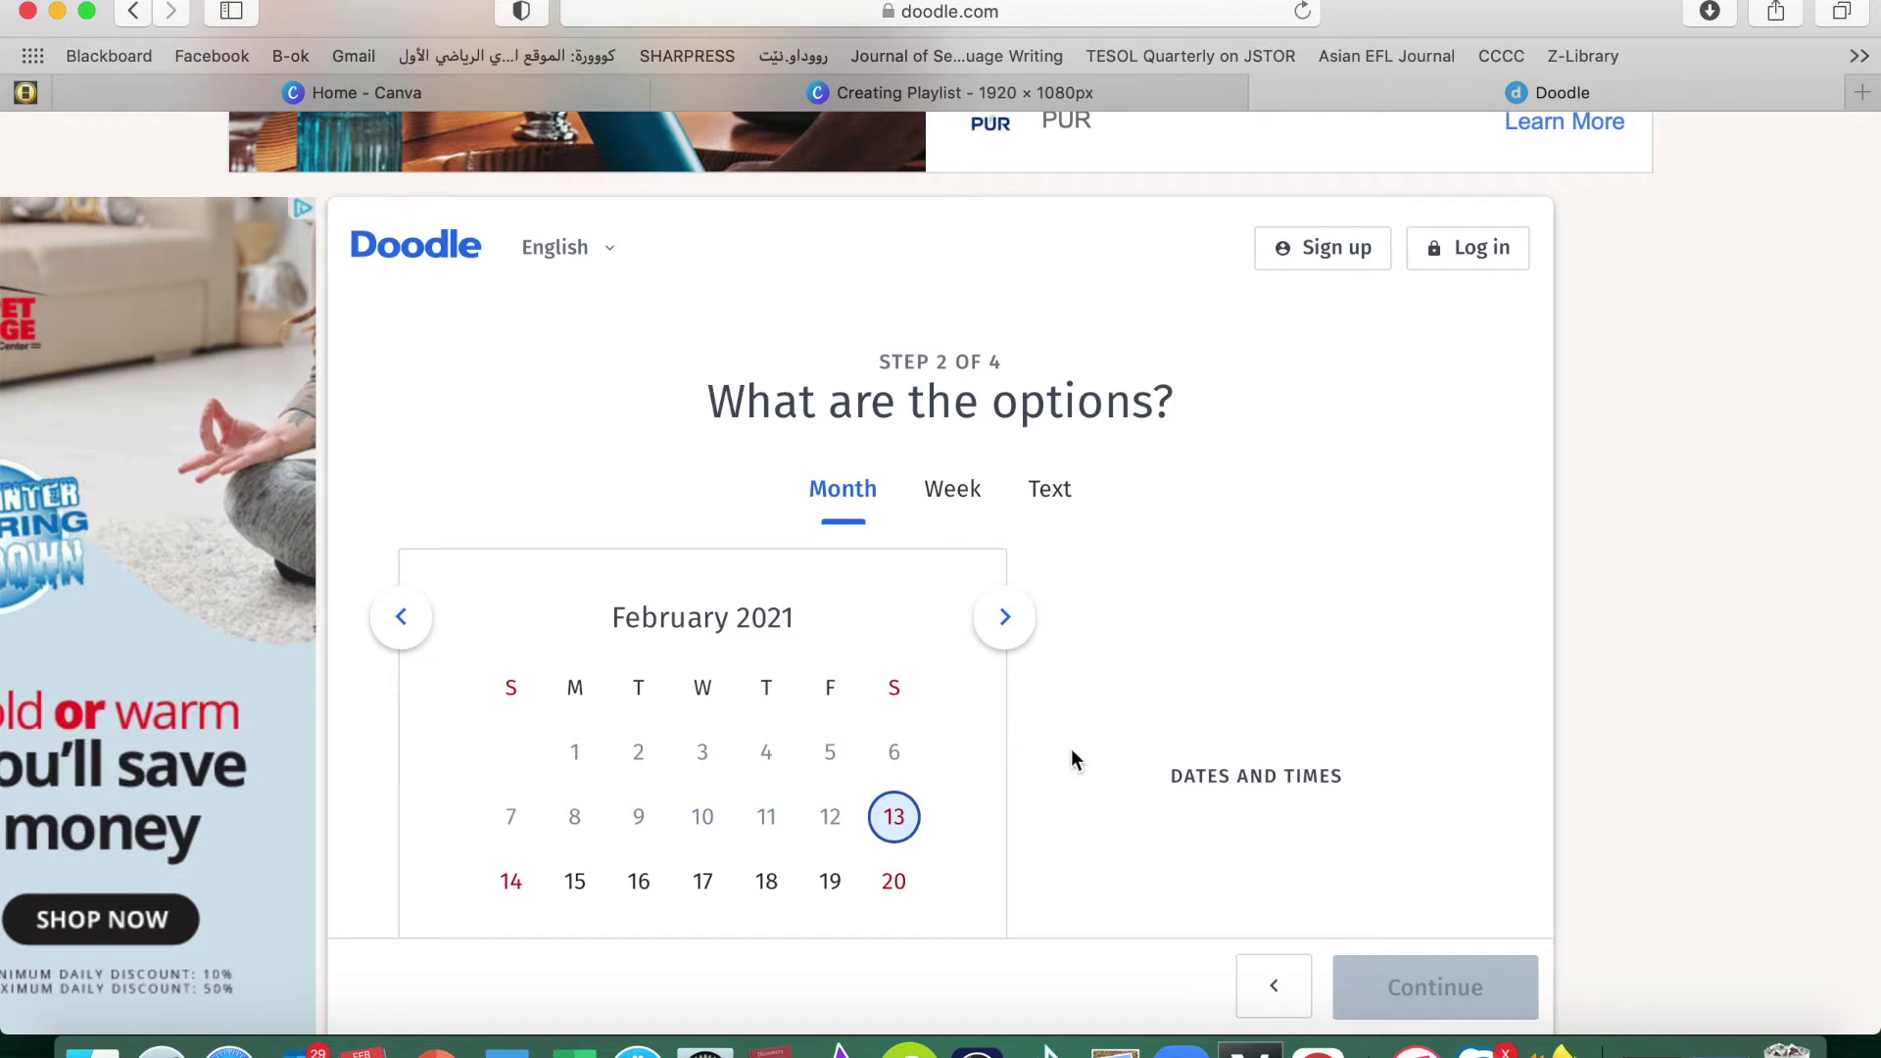
scroll(1072, 748, down, 3)
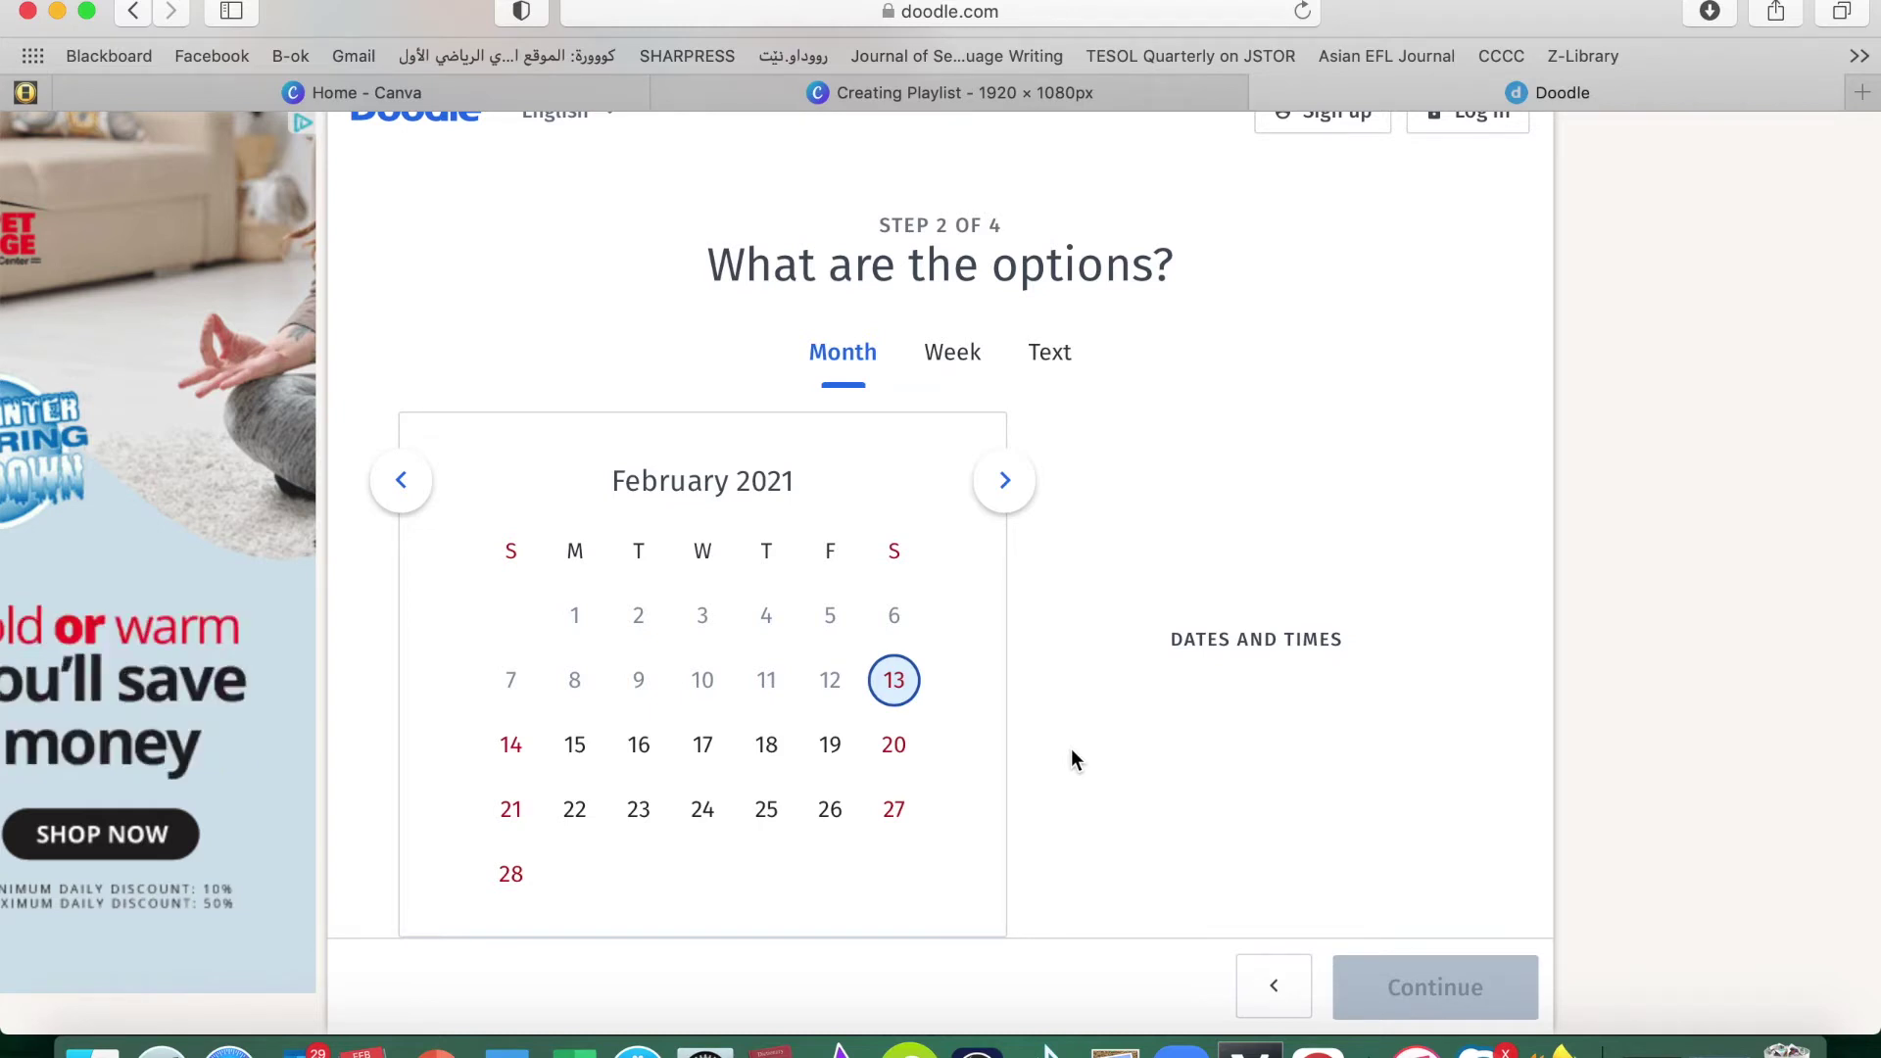
scroll(1072, 750, down, 3)
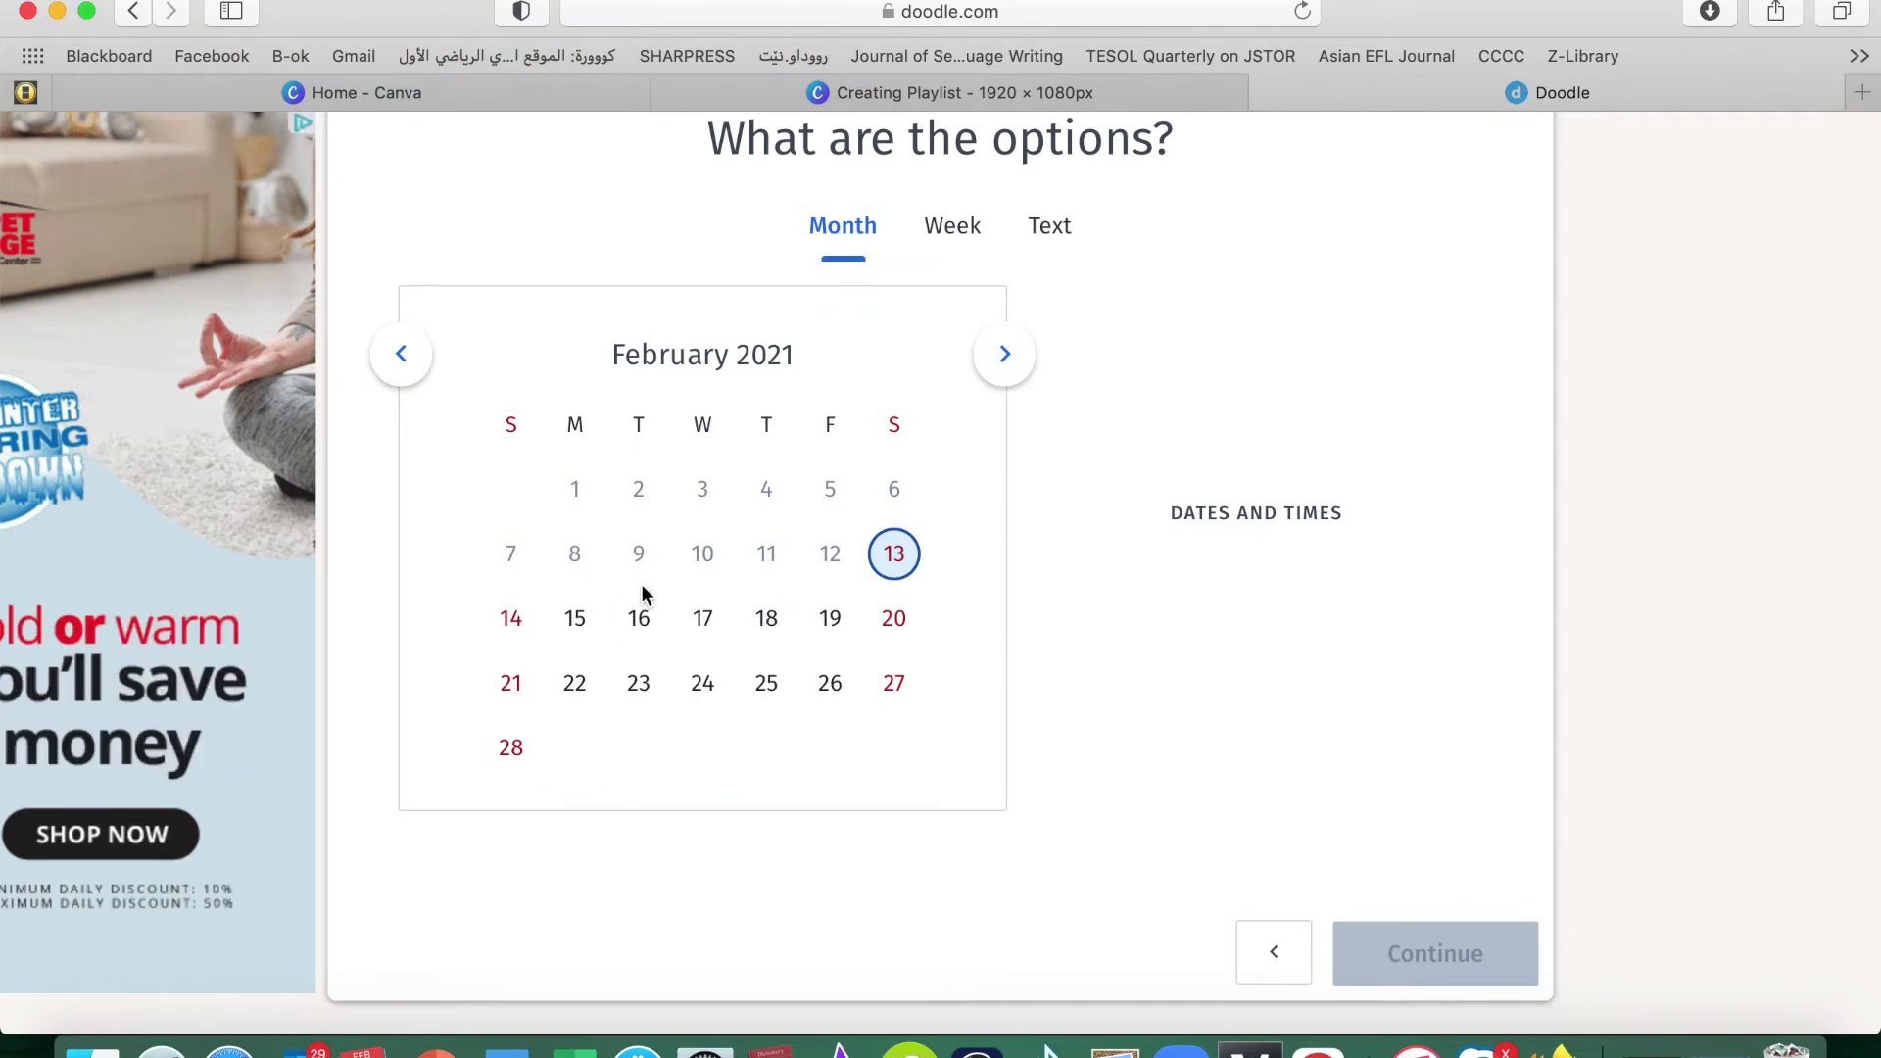
click(586, 627)
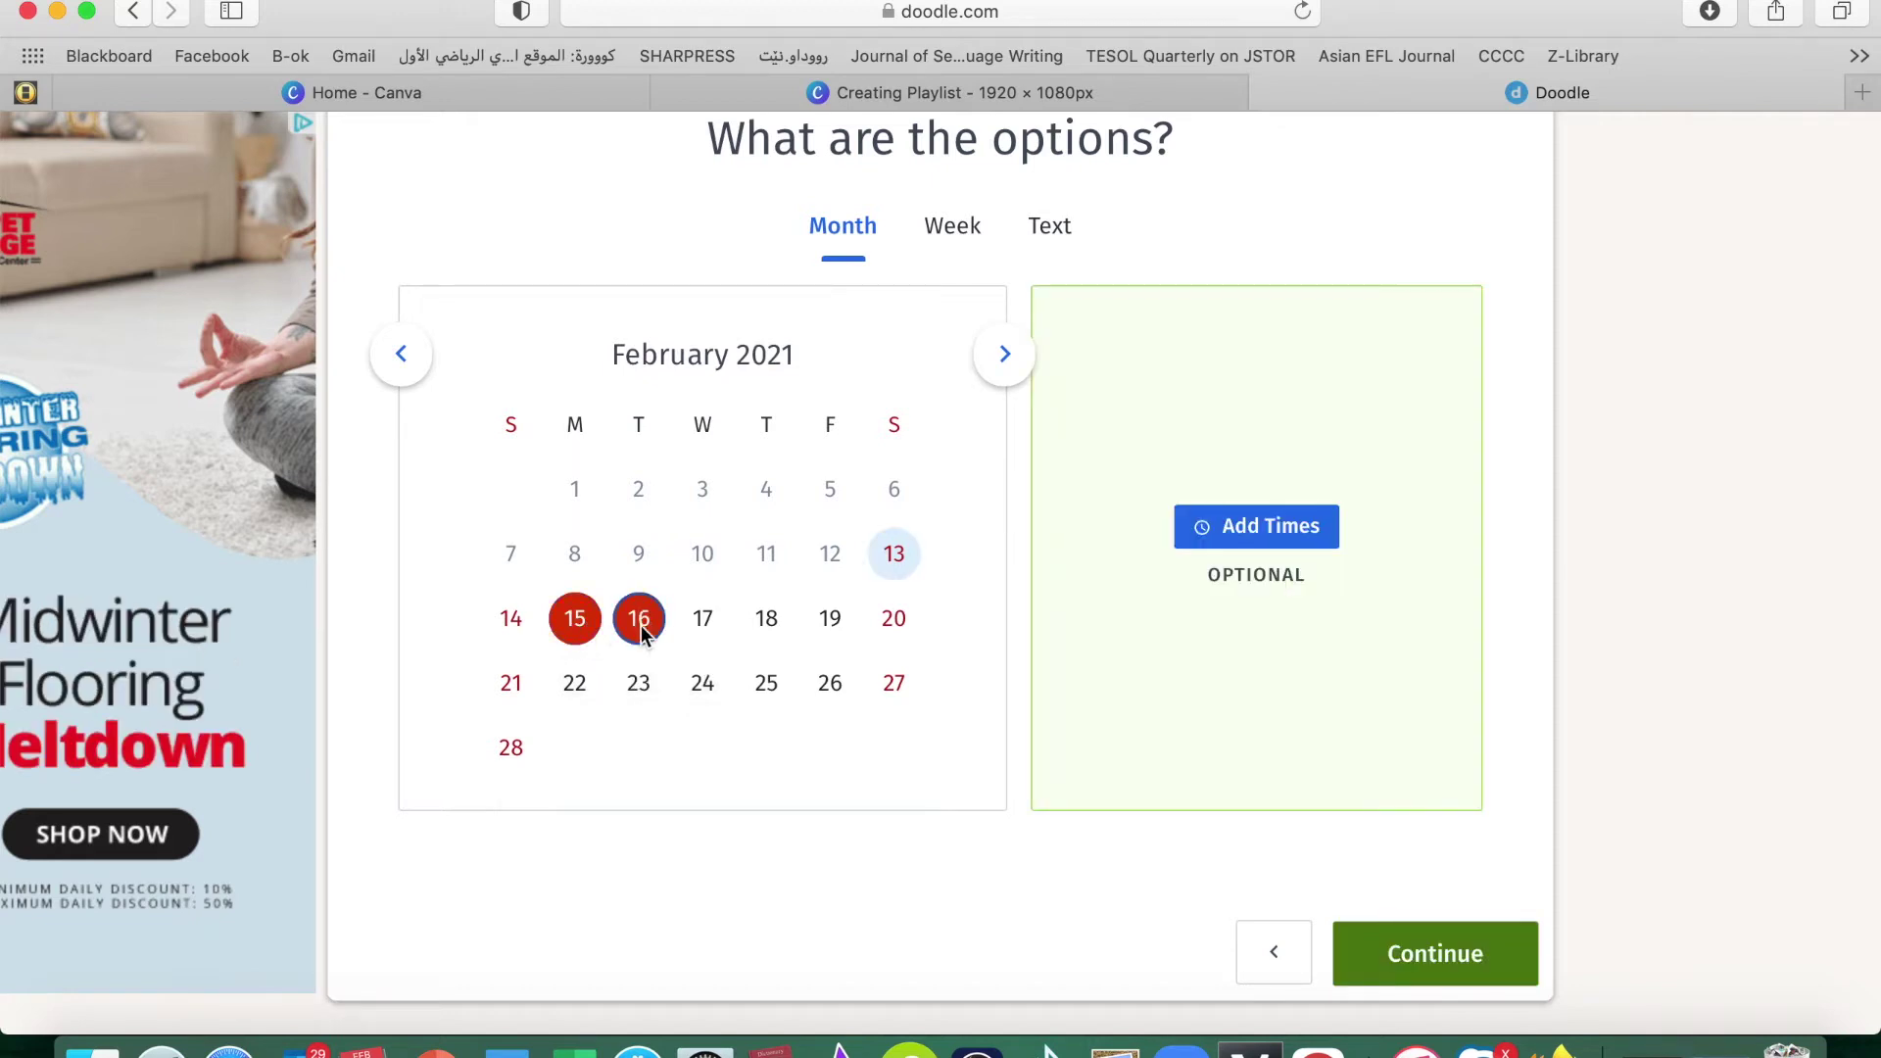
click(706, 625)
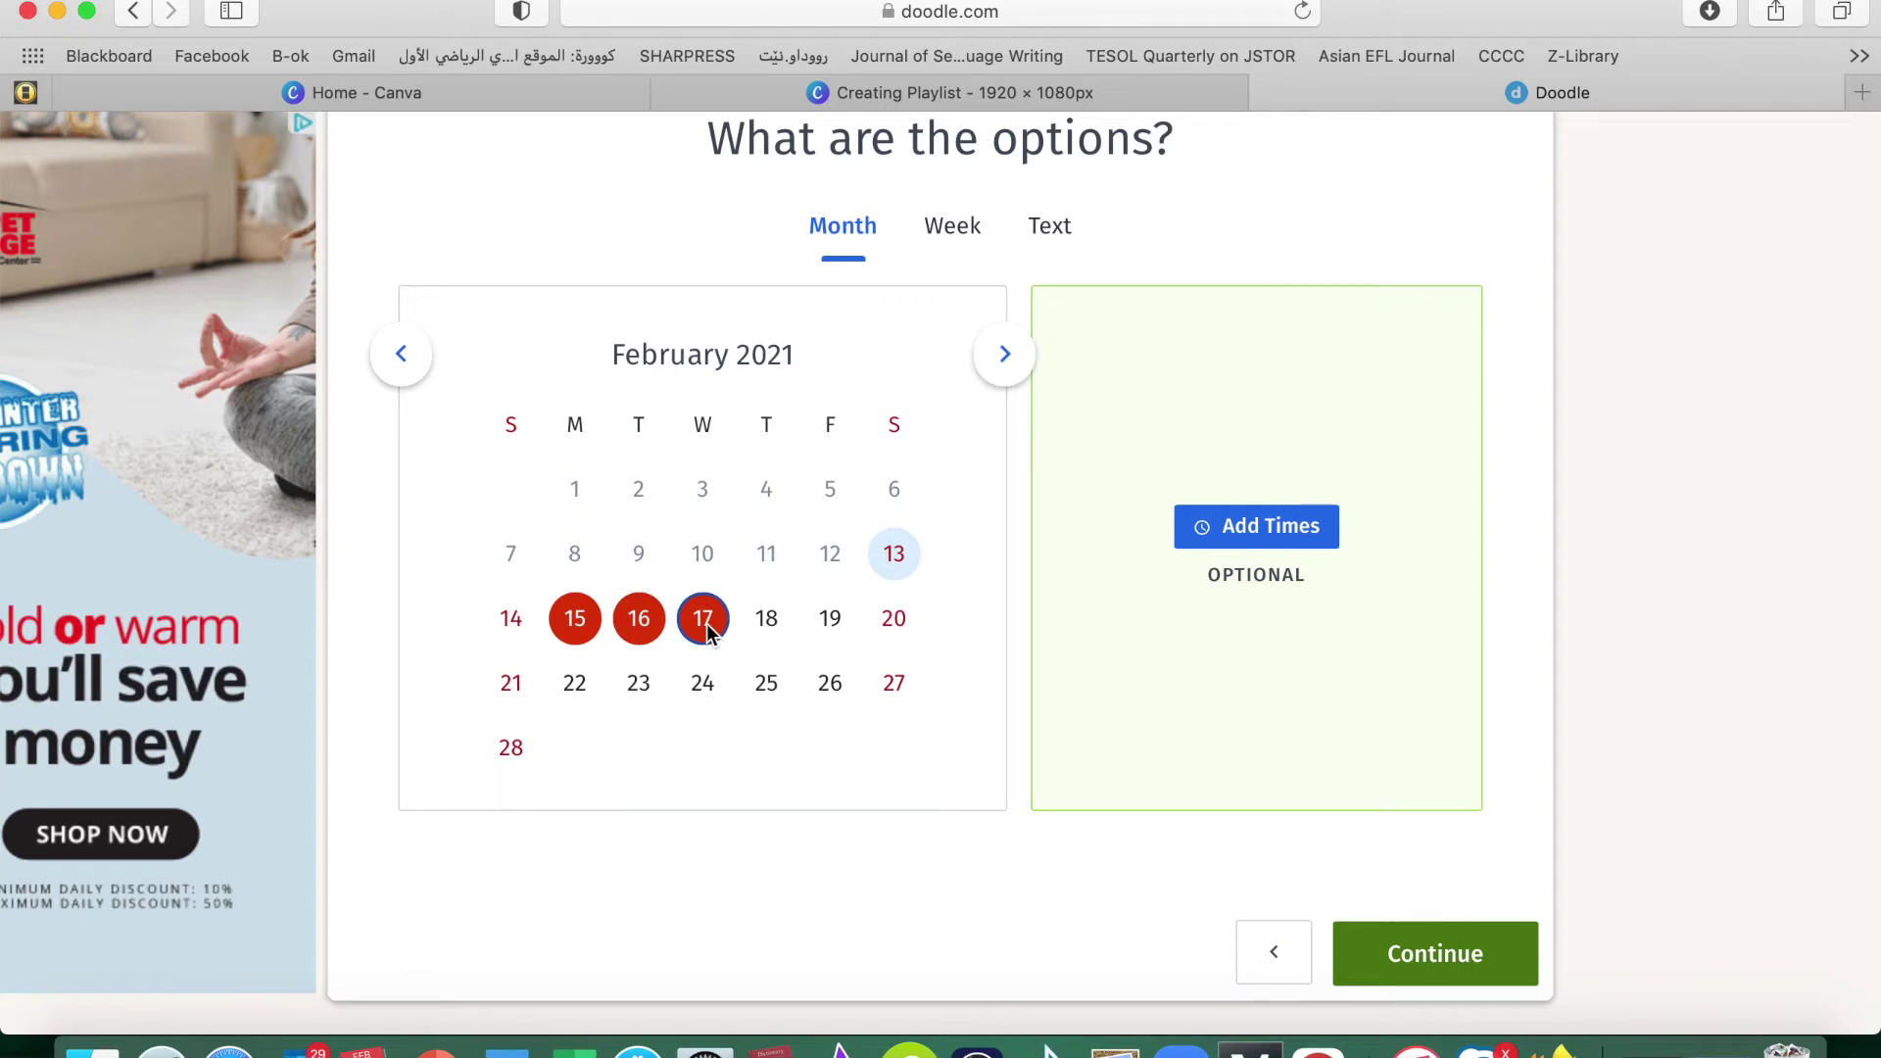
click(1268, 534)
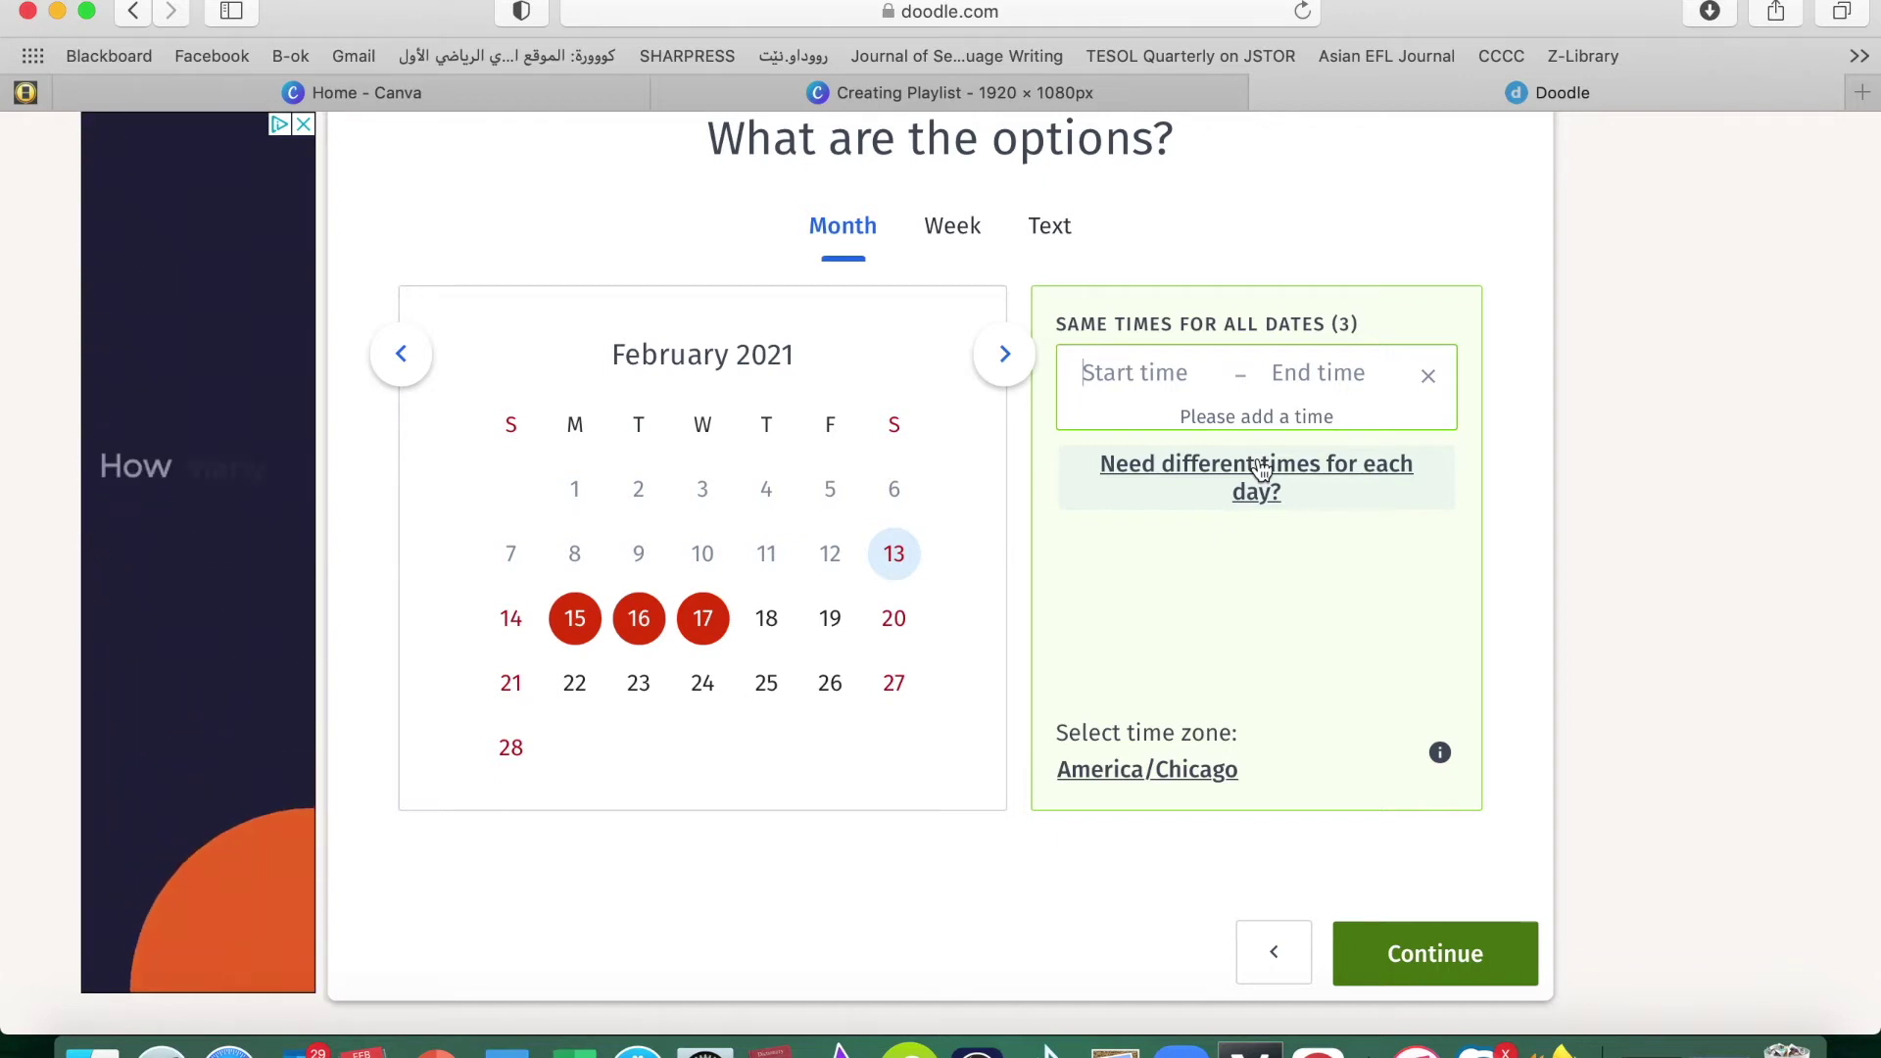
Set the first time slot to 10:00–11:00 AM
click(1096, 377)
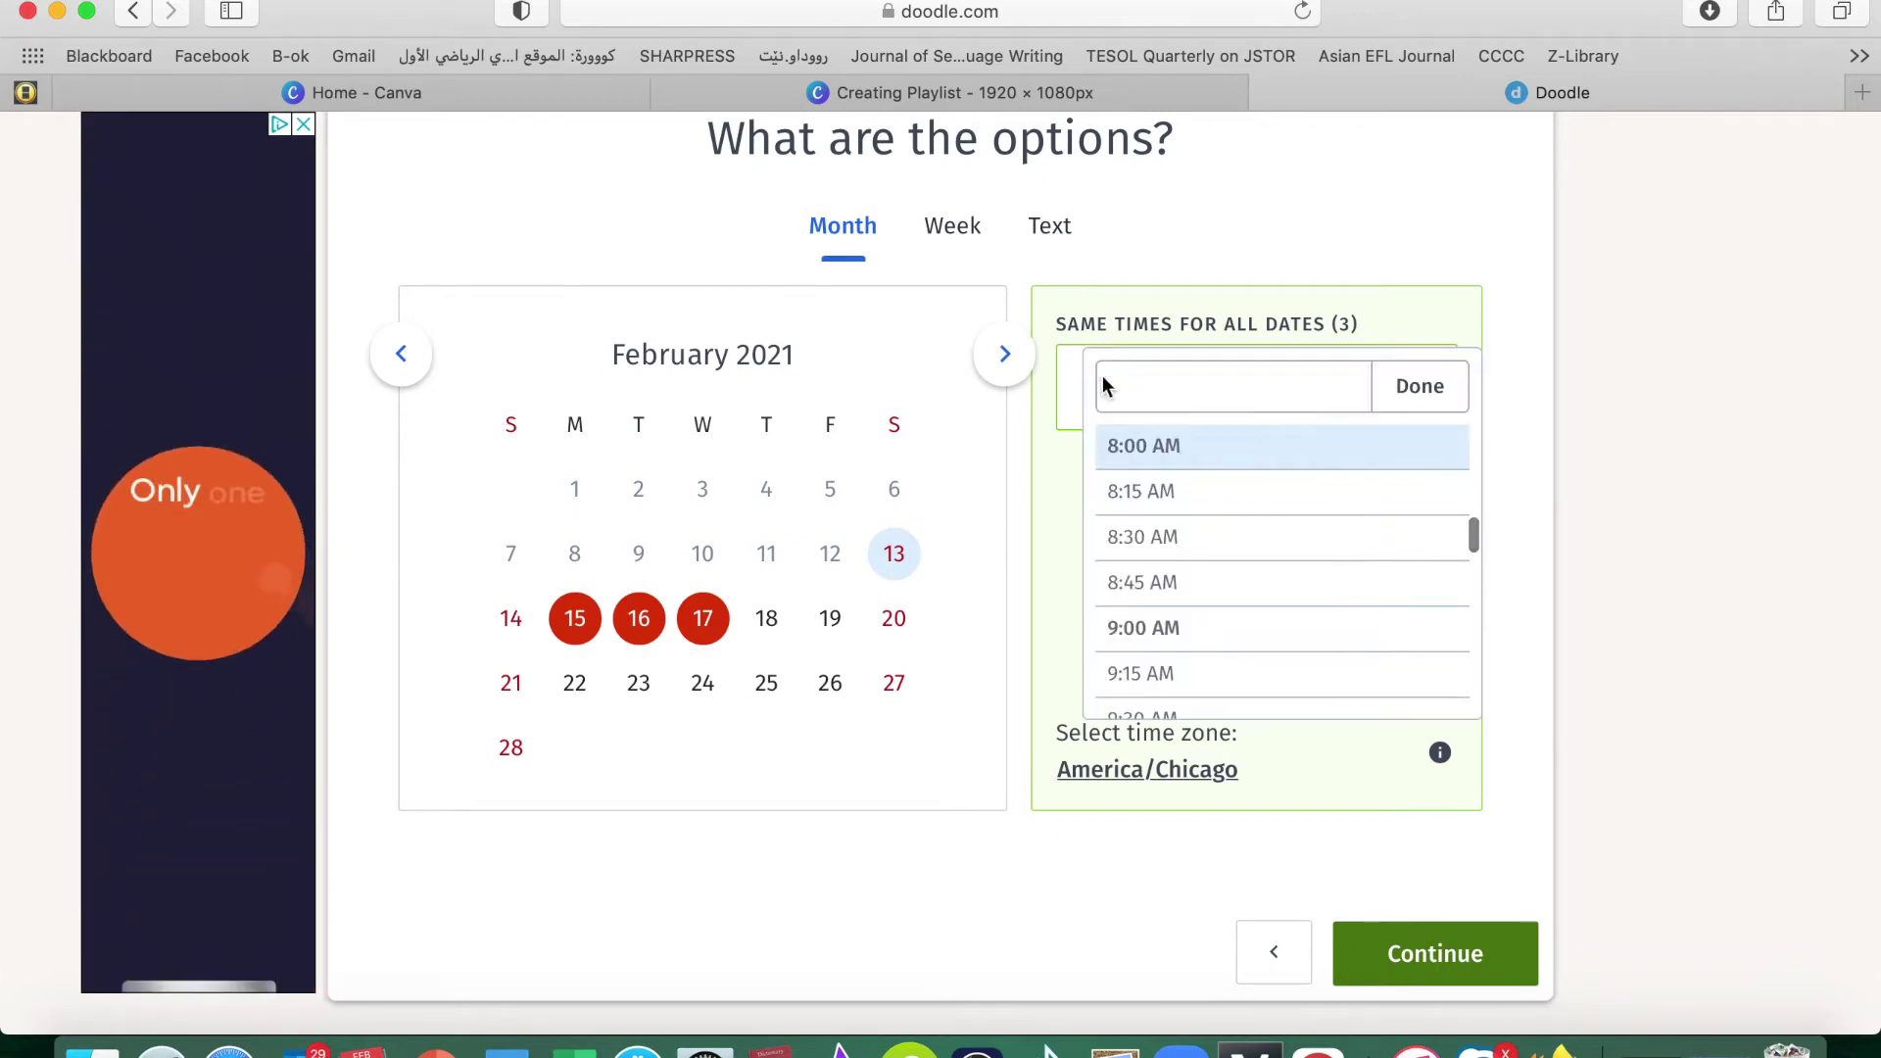
text(10)
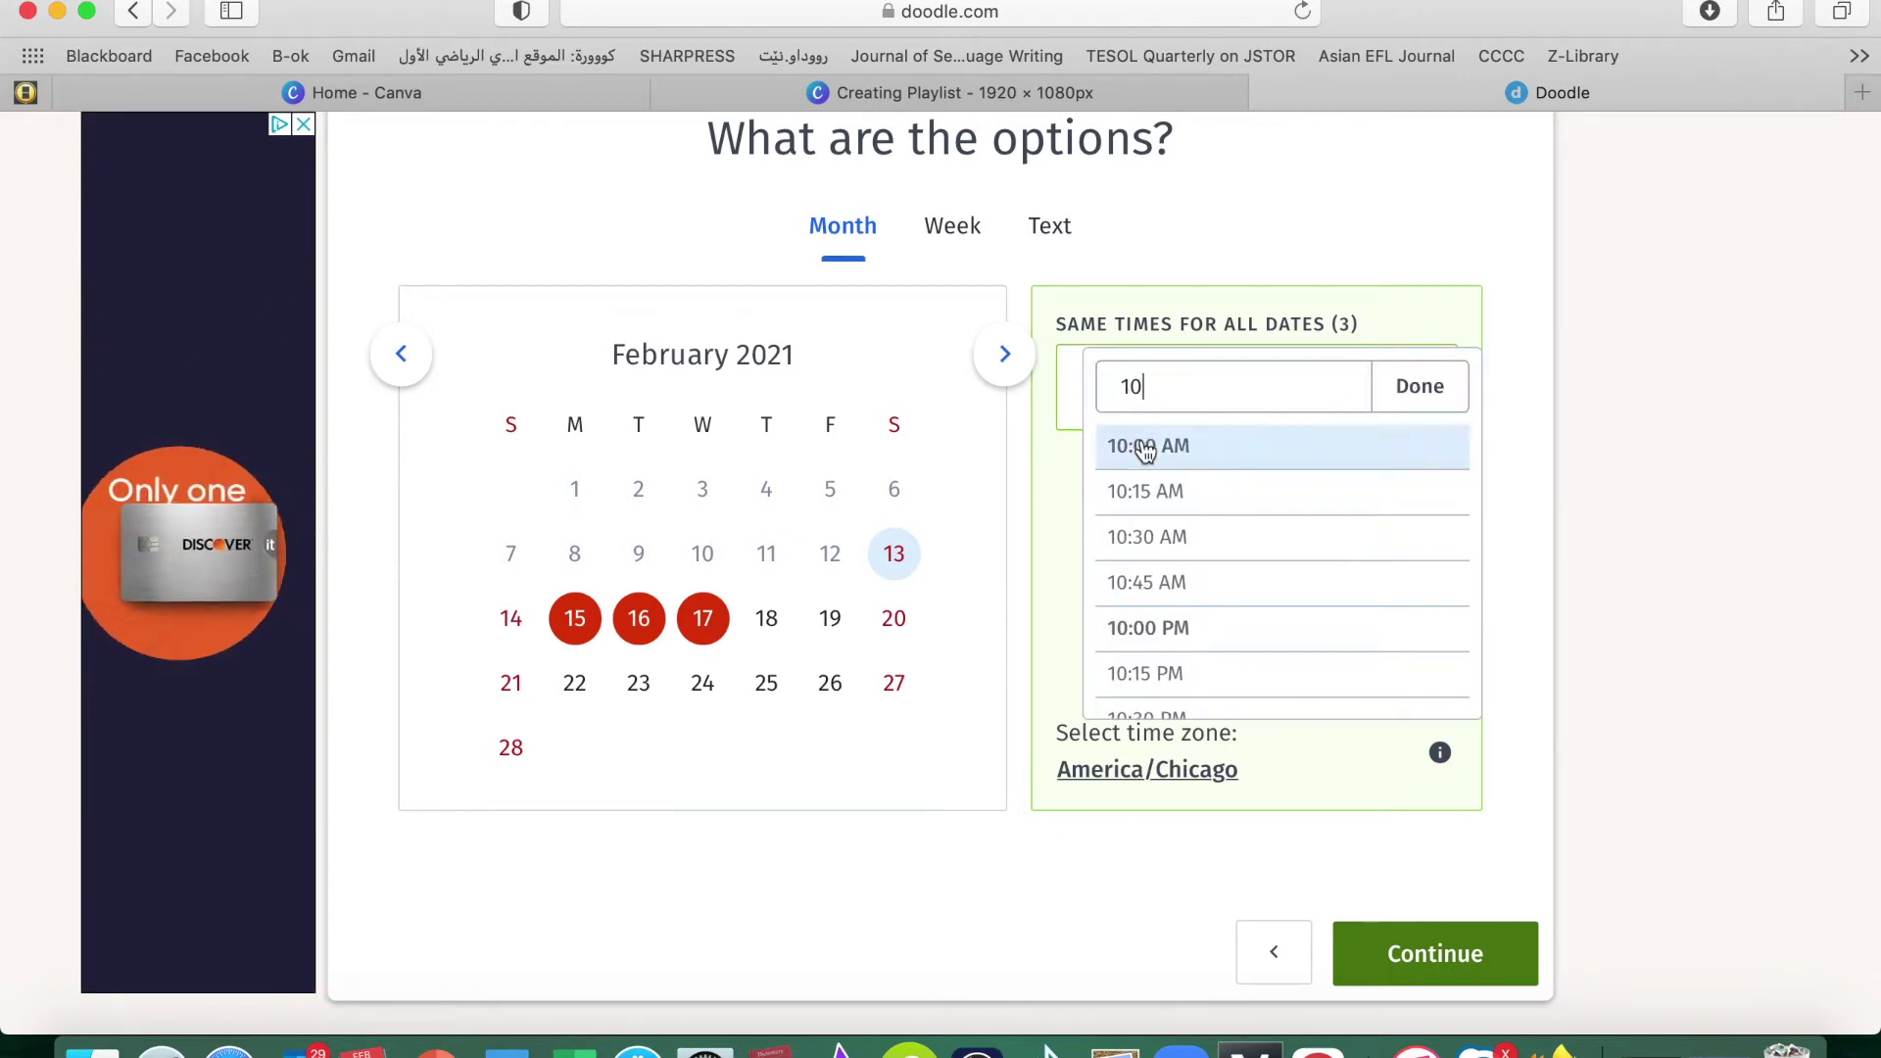
click(1137, 446)
click(1291, 371)
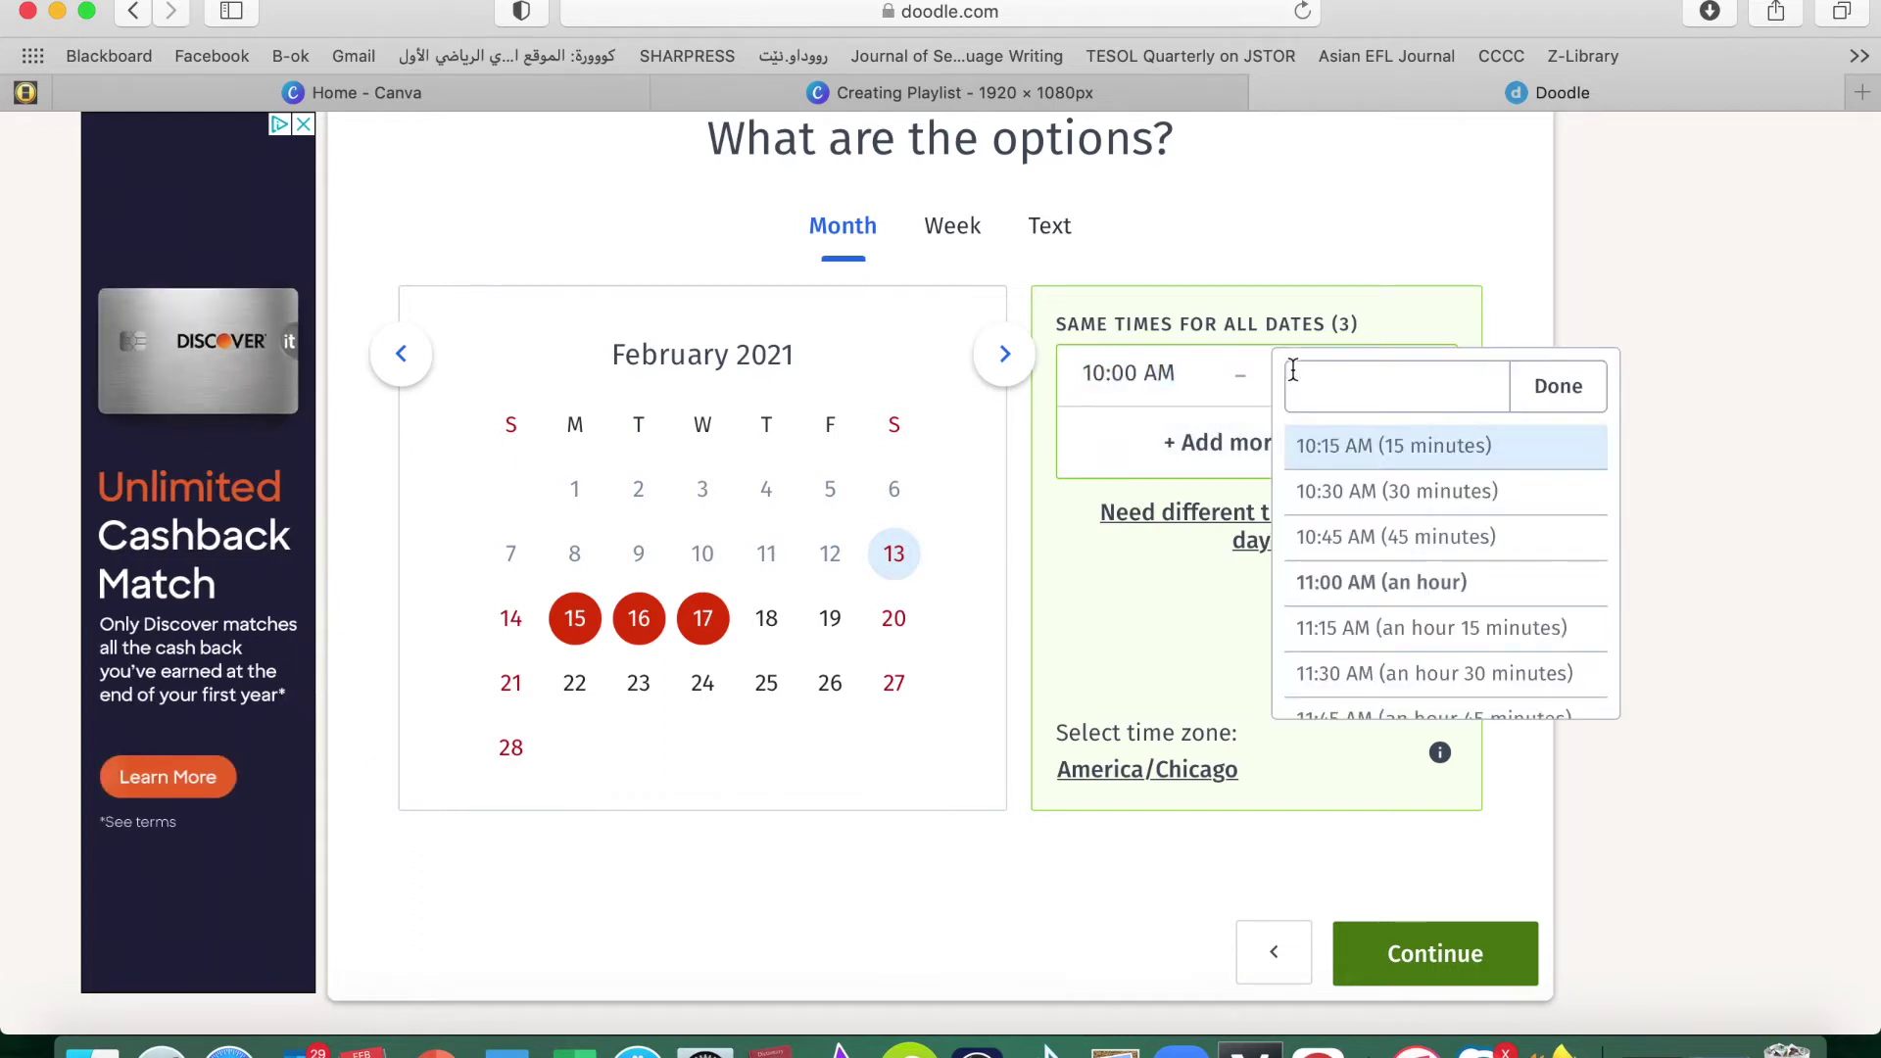
text(11)
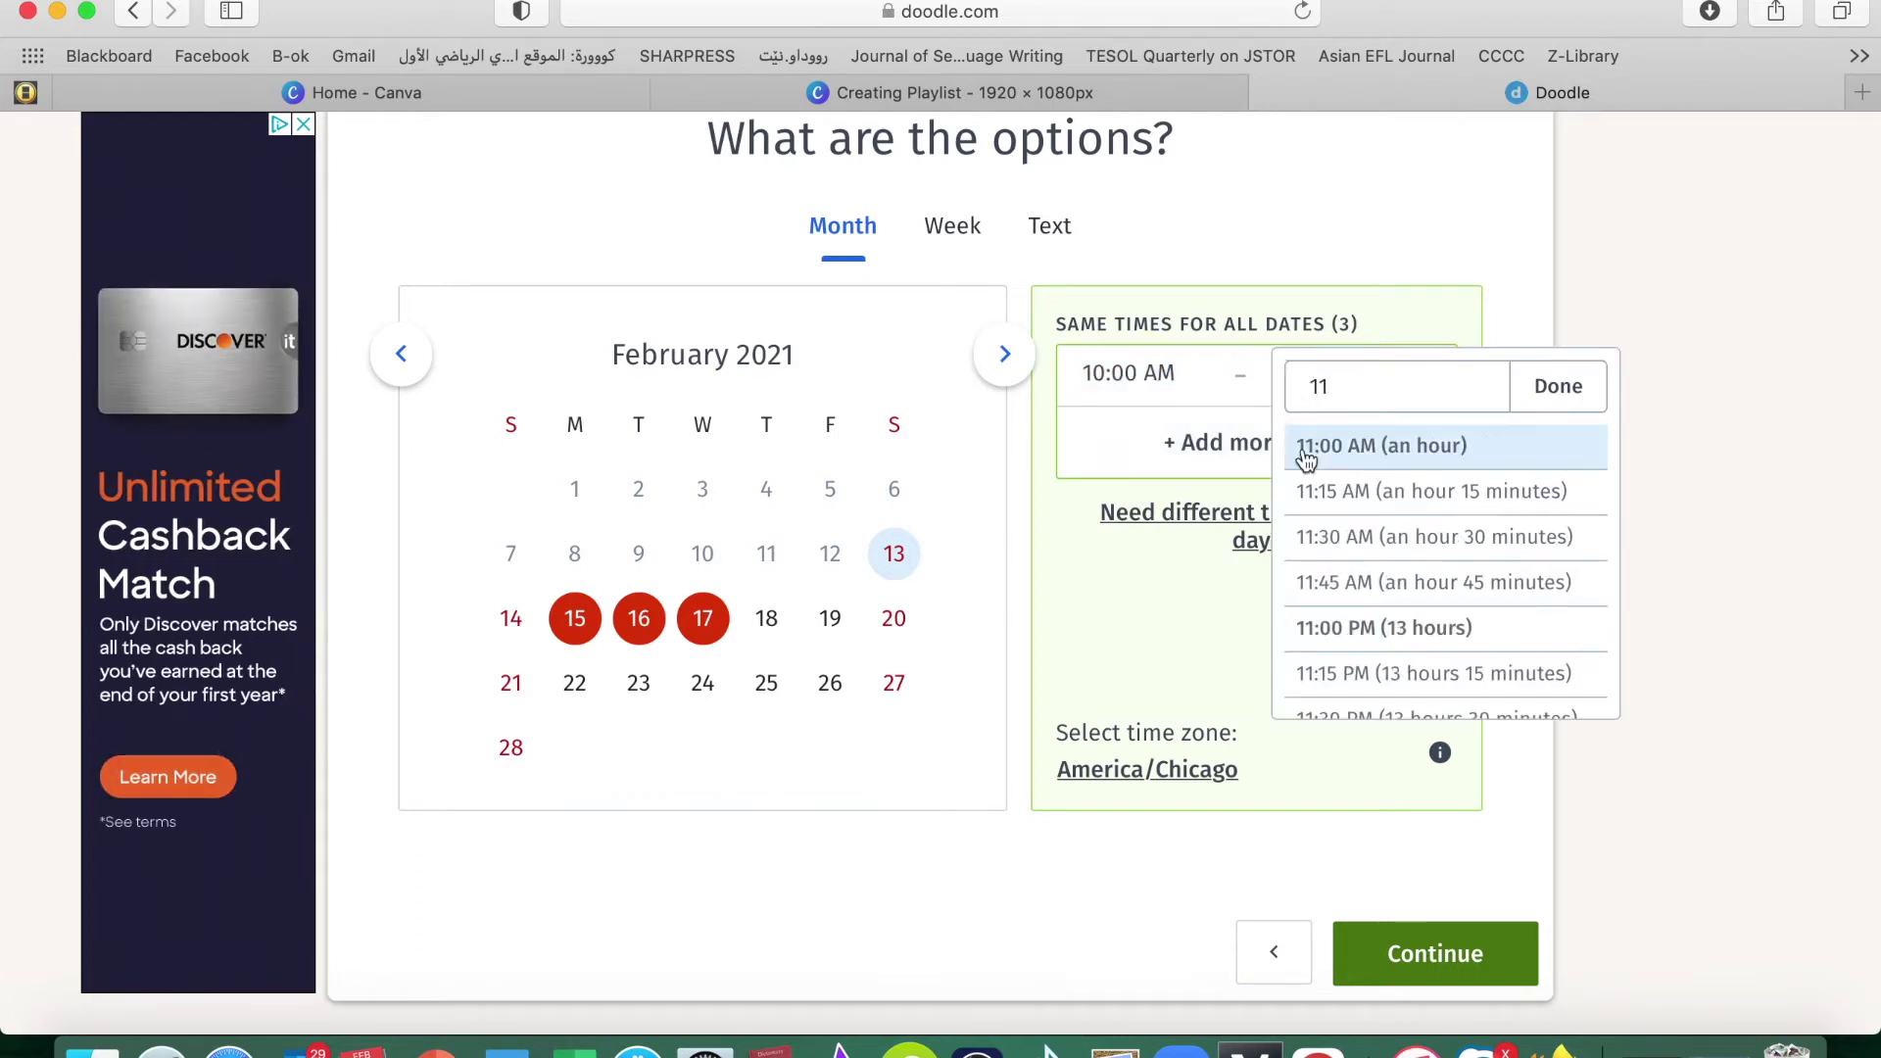
click(1324, 456)
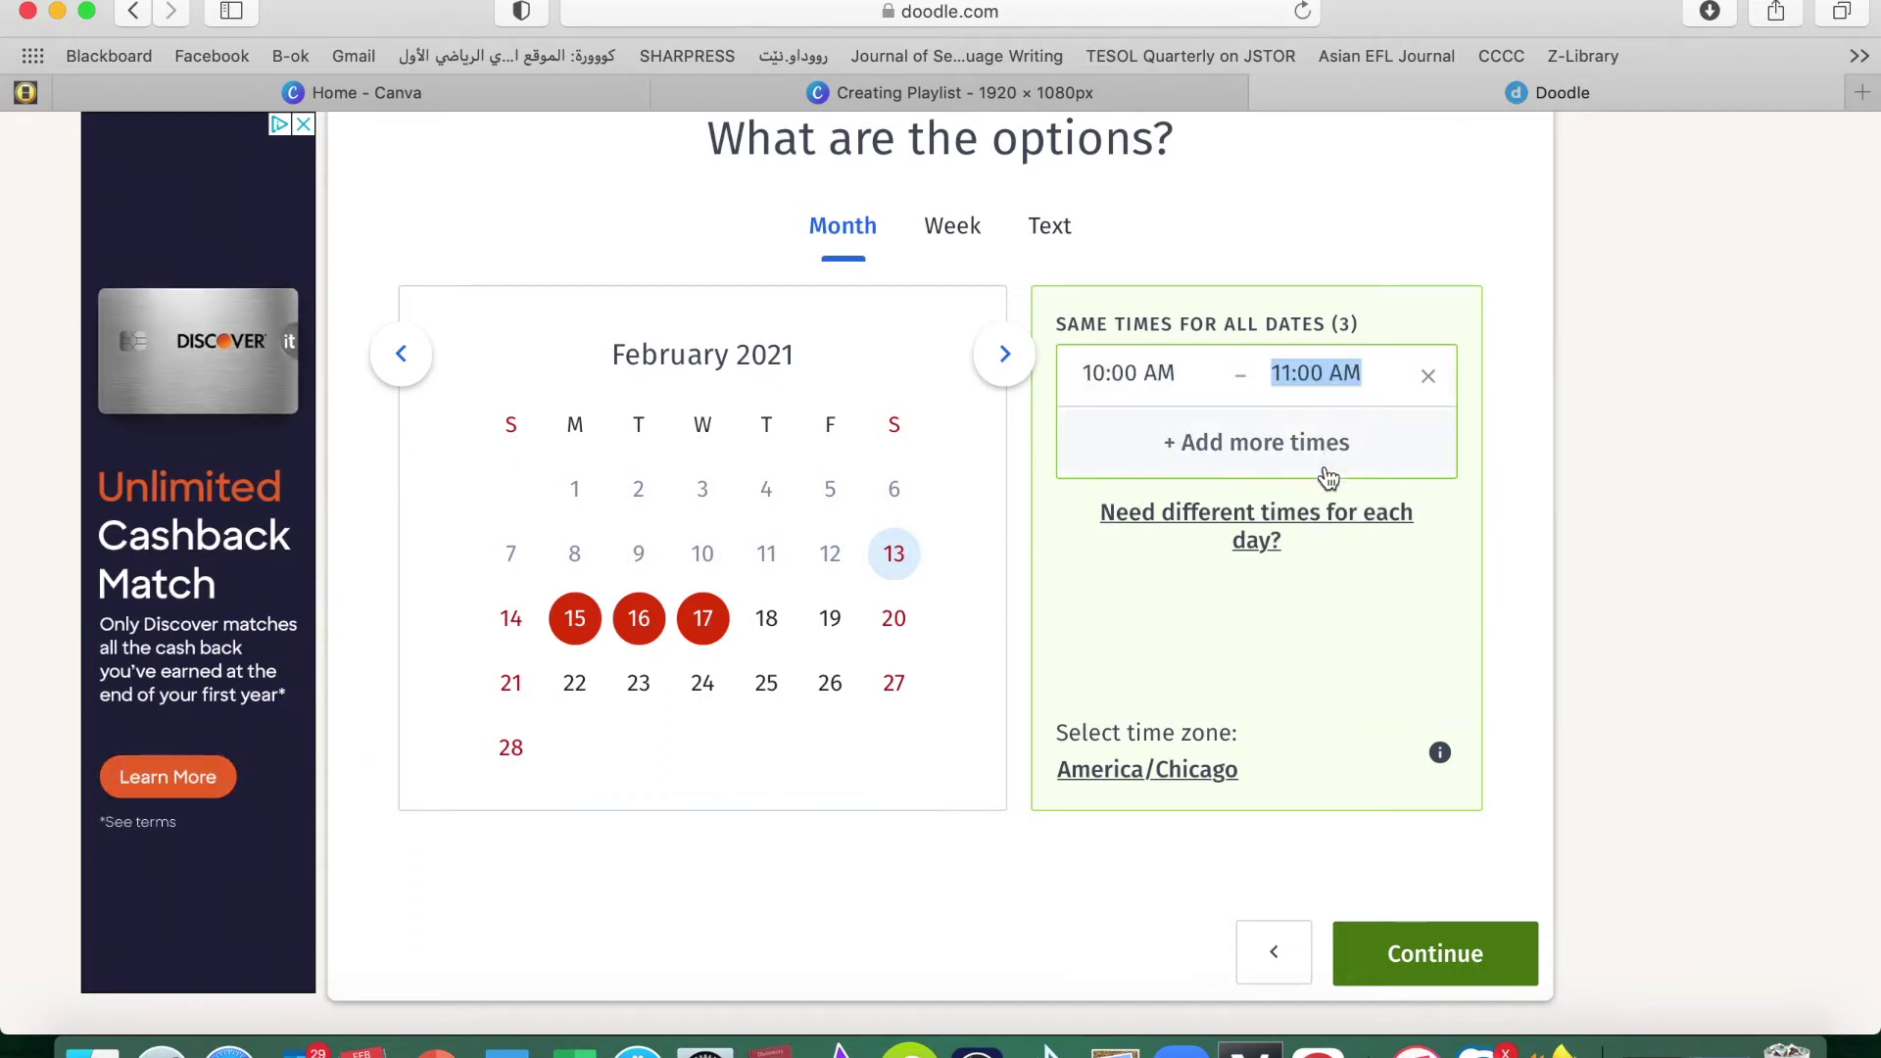
Add a second slot starting at 1:00 PM and switch to different times for each day
click(1220, 451)
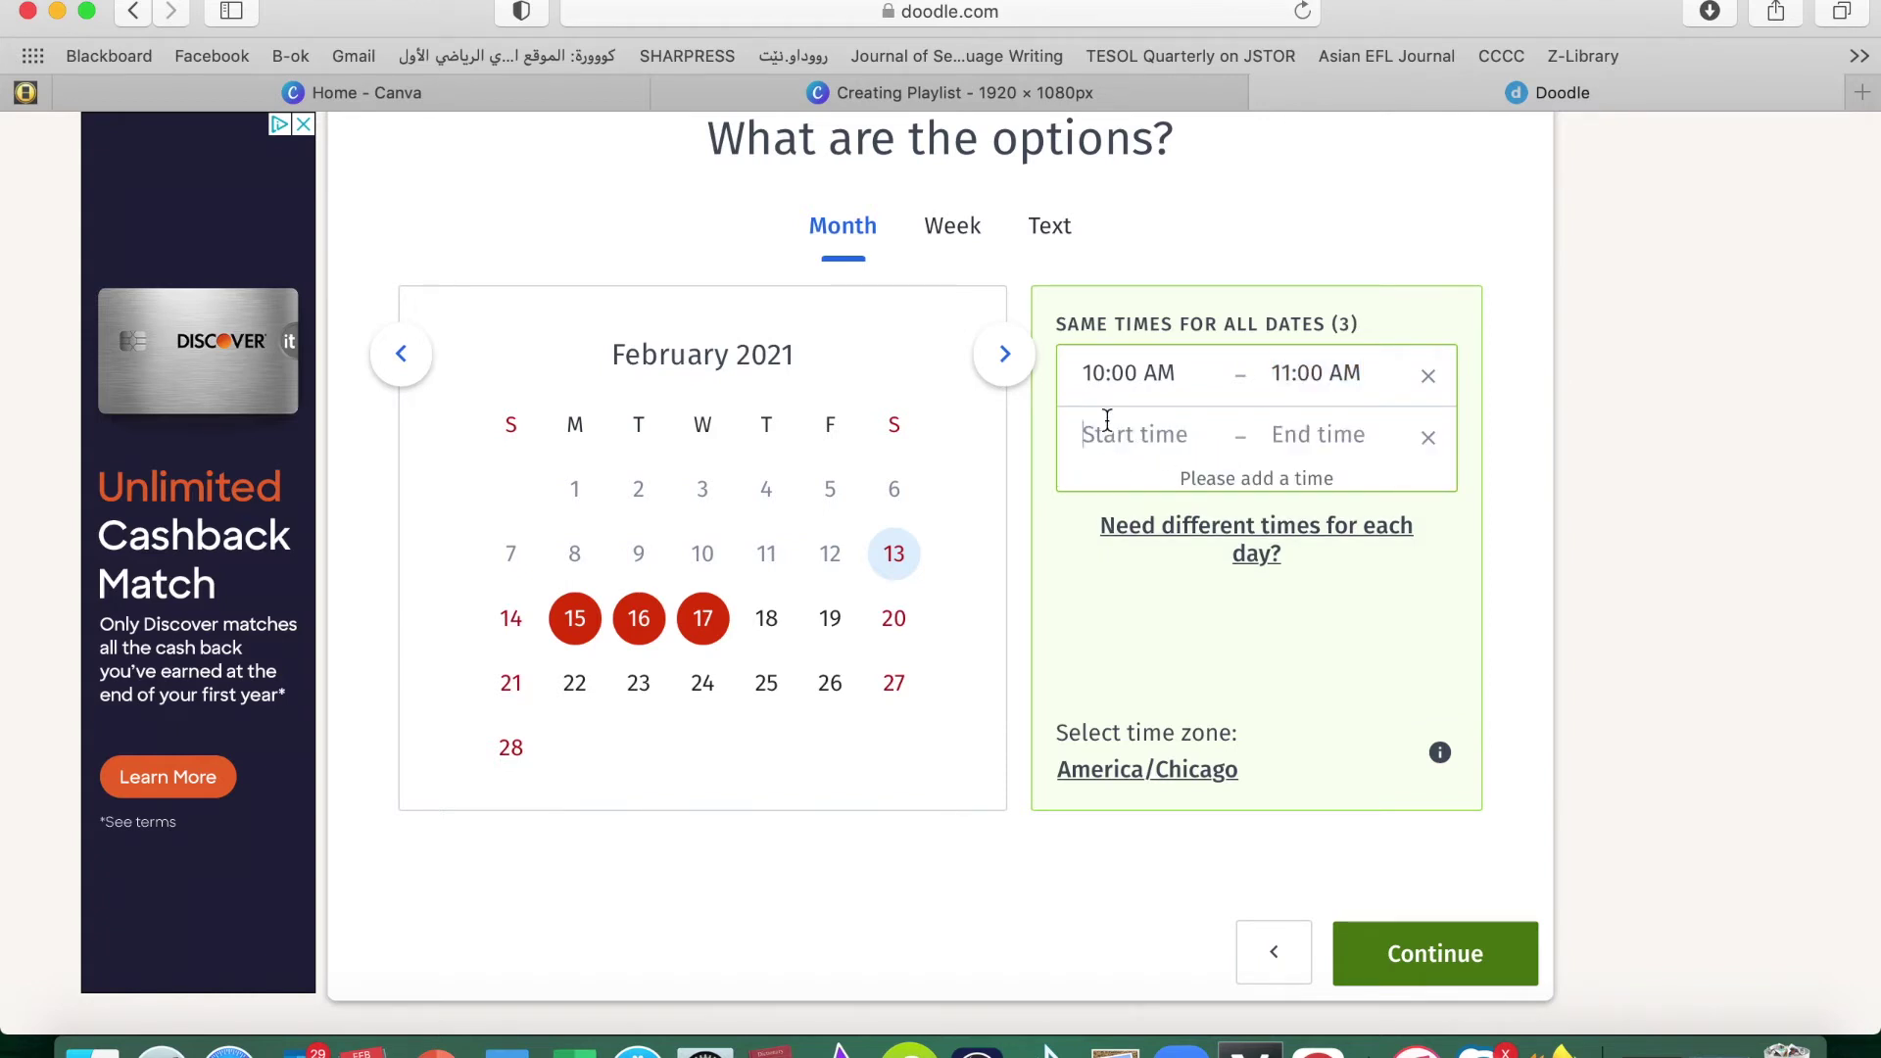
click(1107, 420)
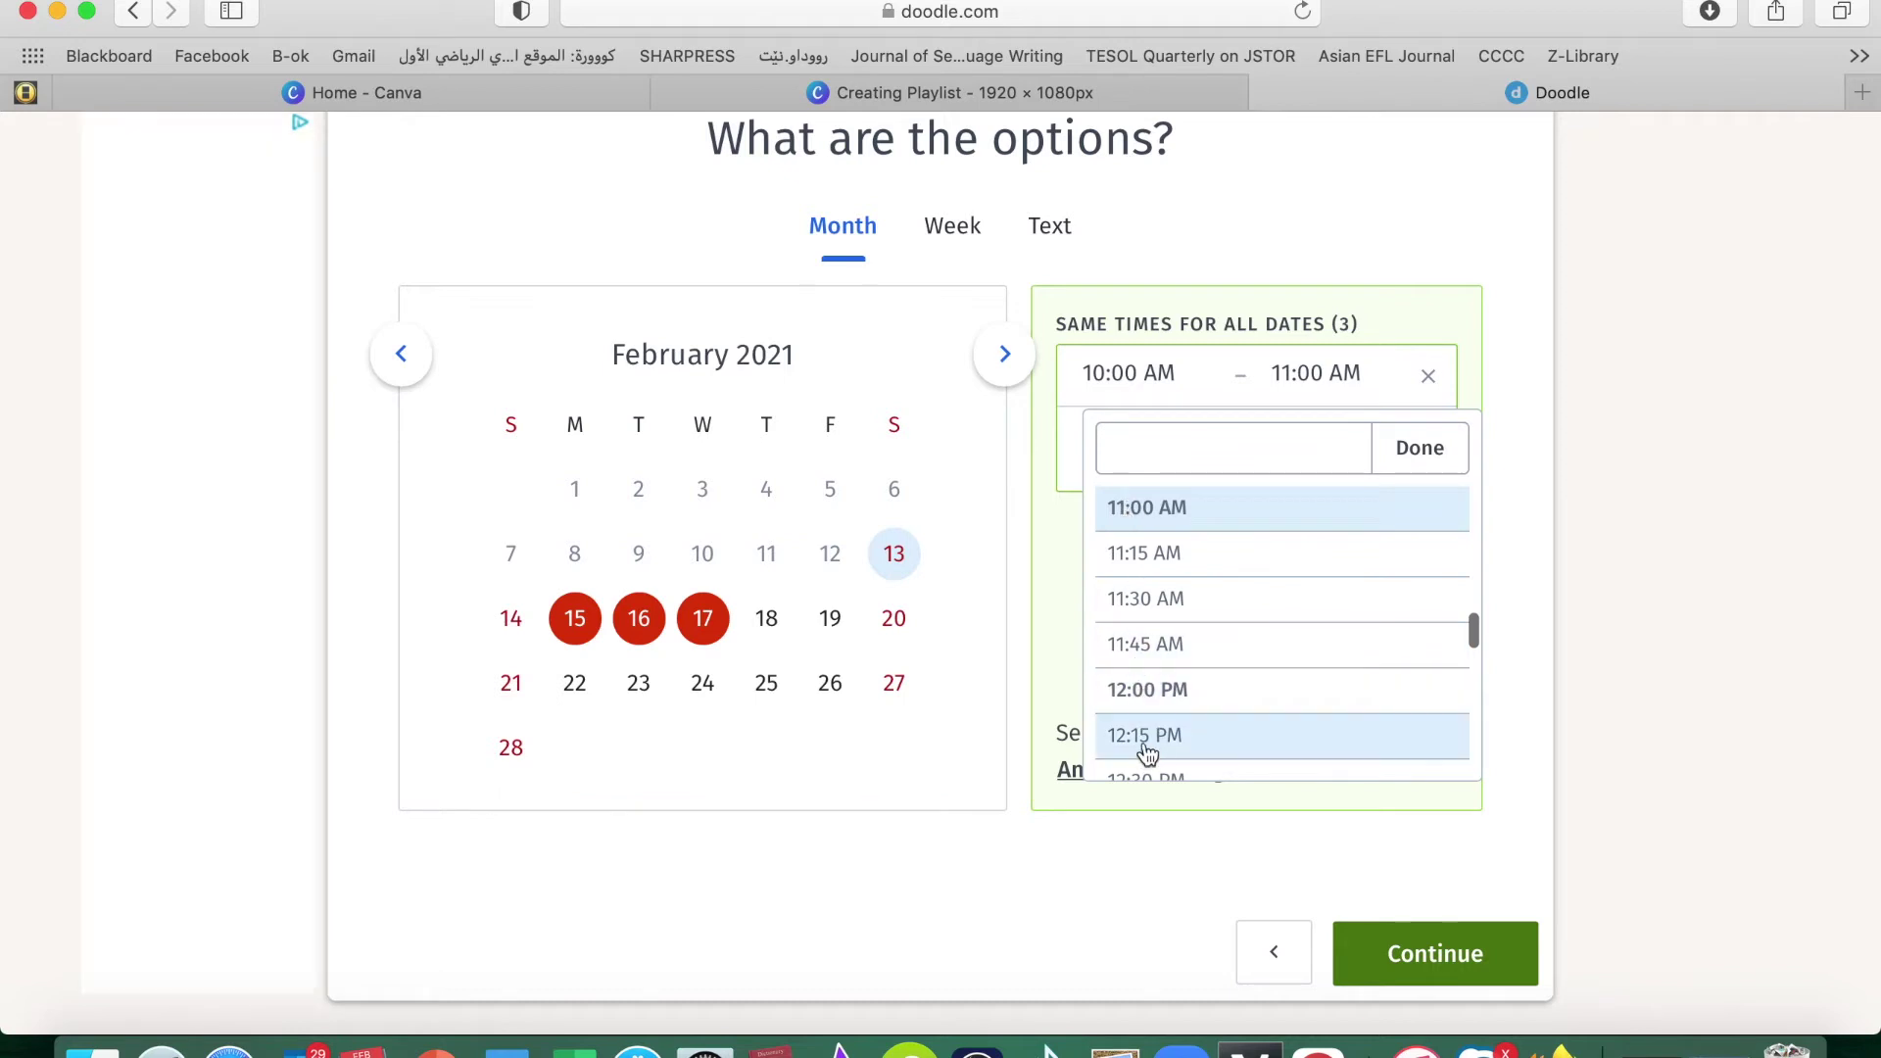
scroll(1166, 647, down, 3)
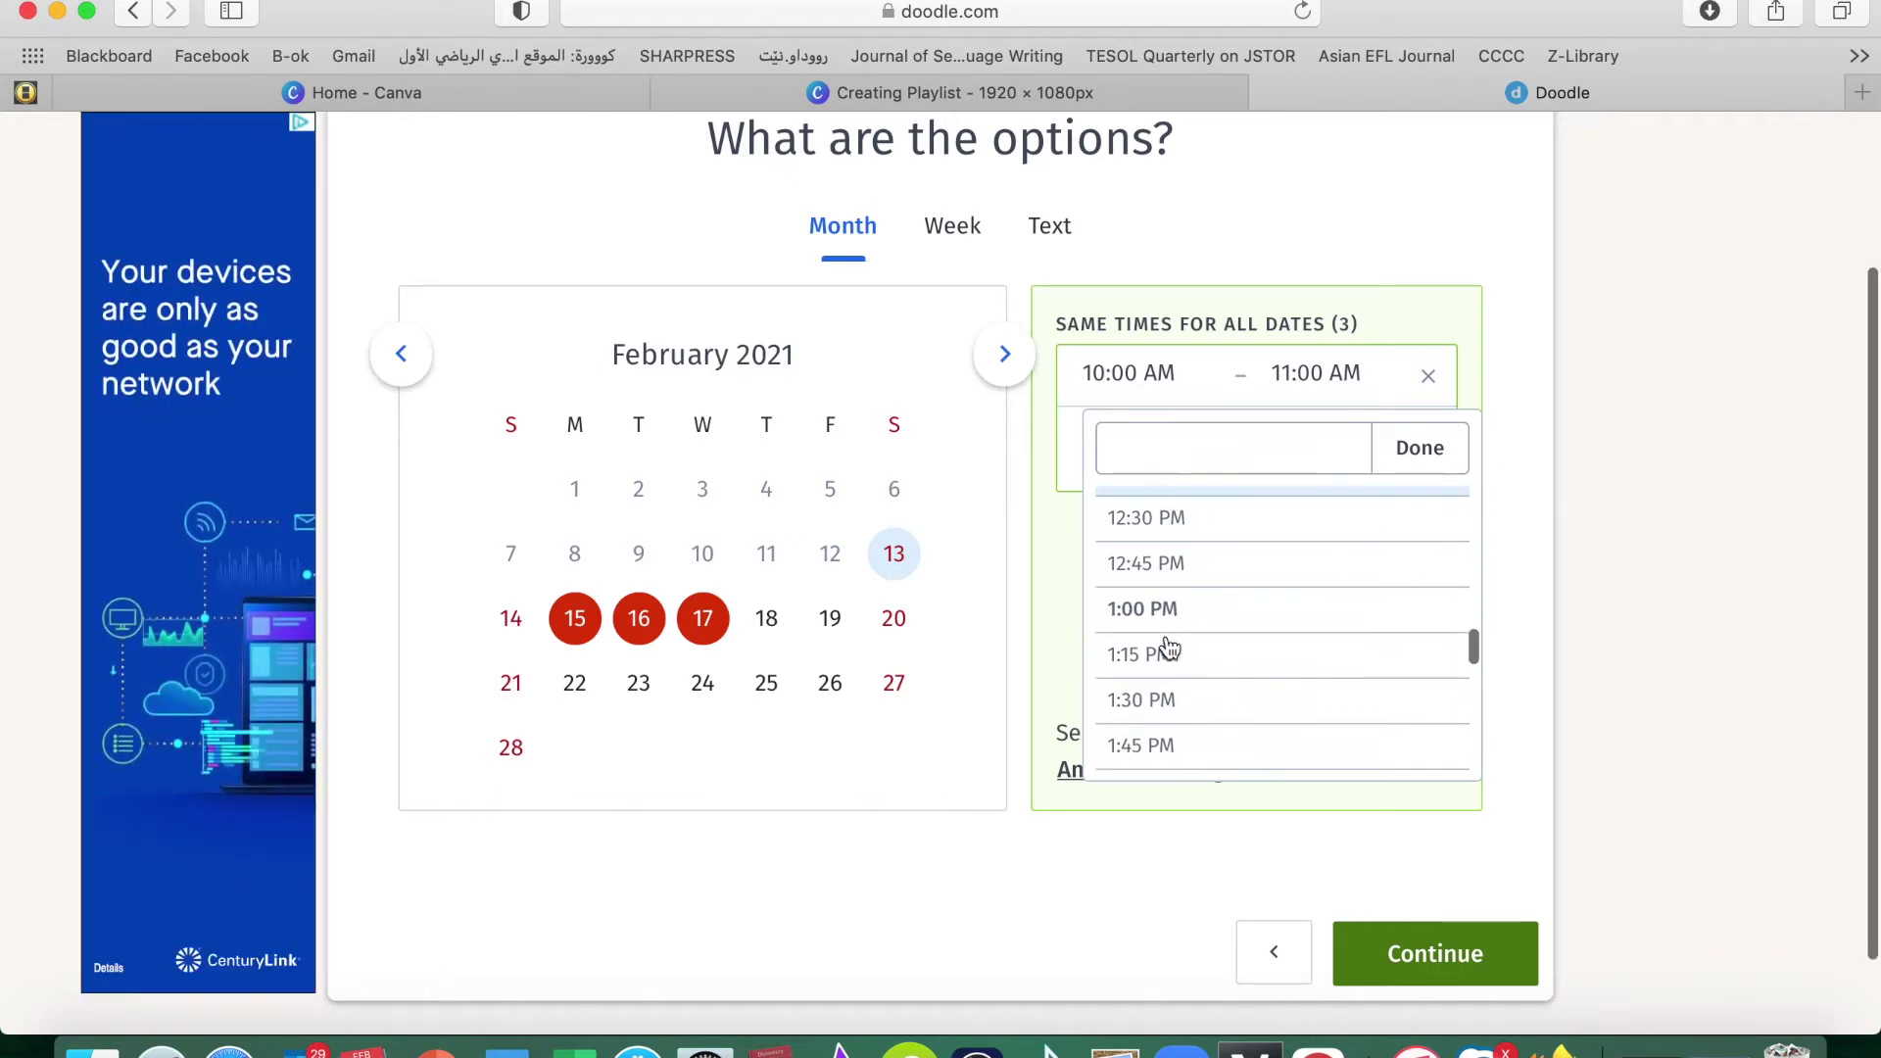
click(1159, 609)
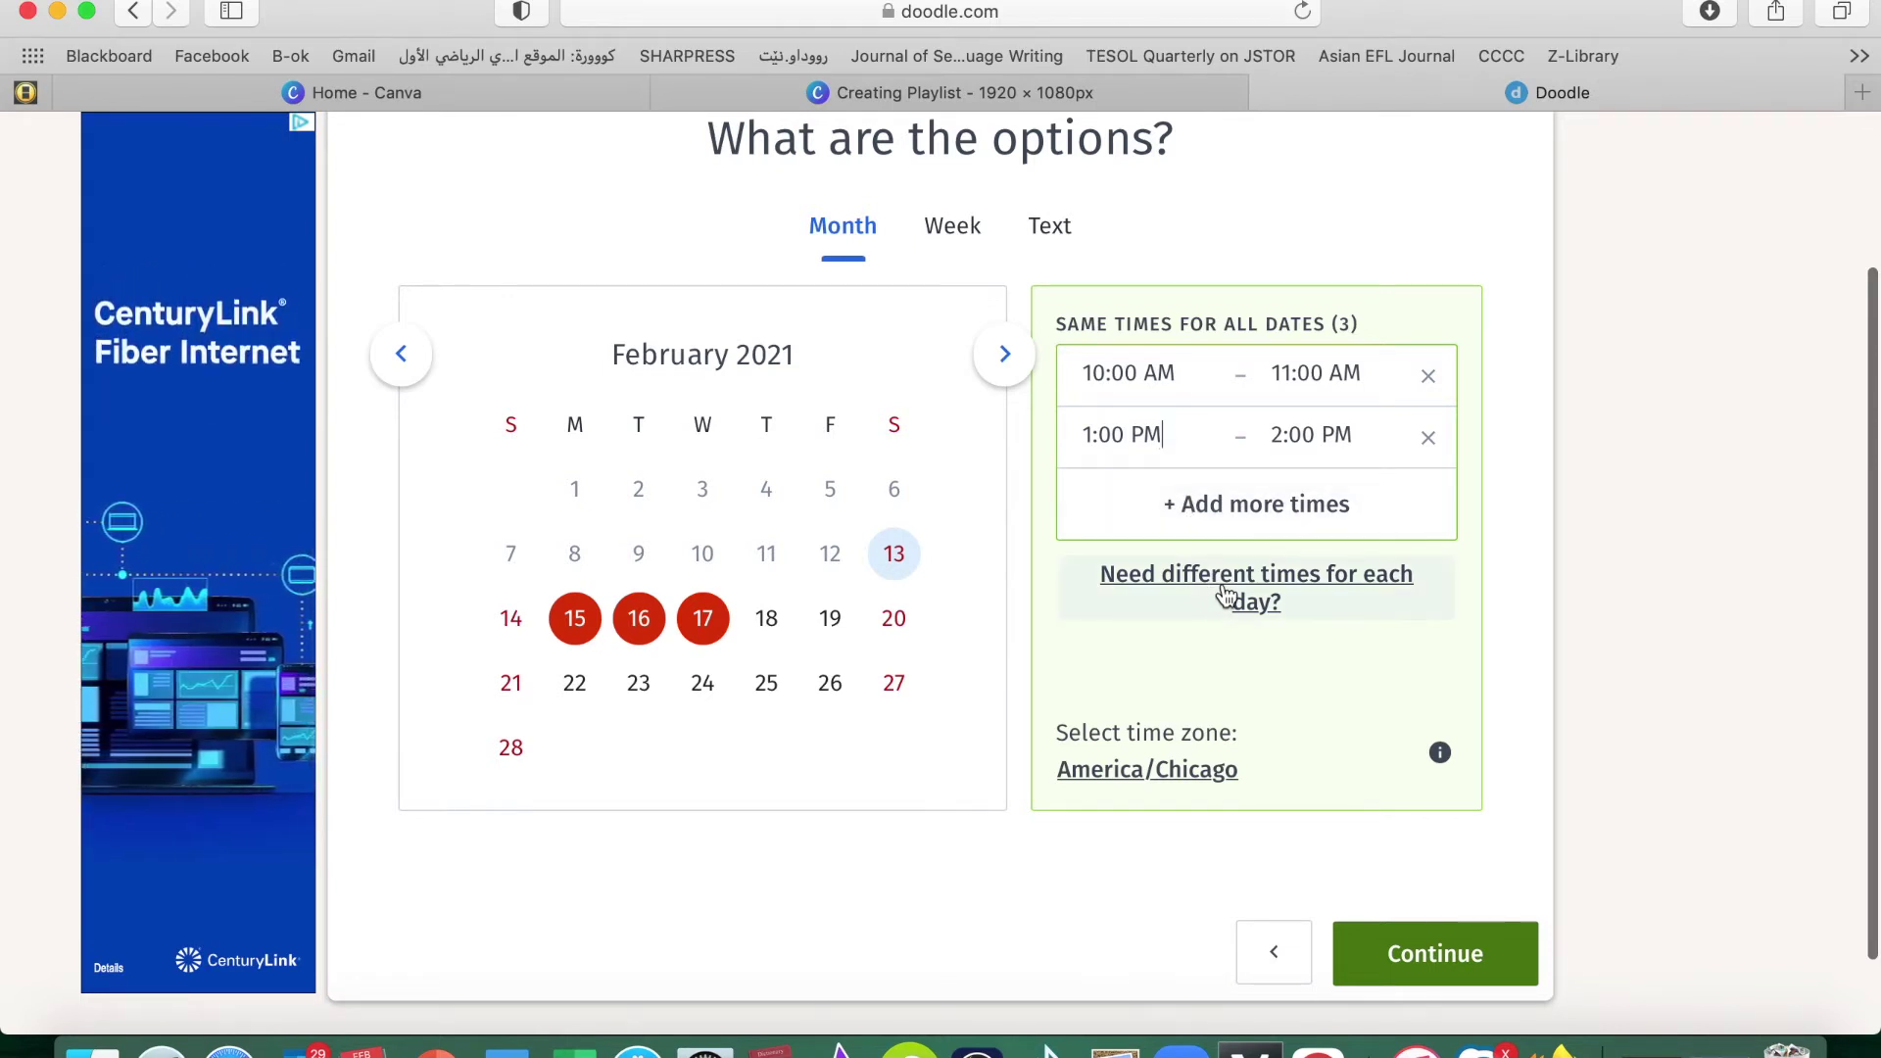
click(1254, 578)
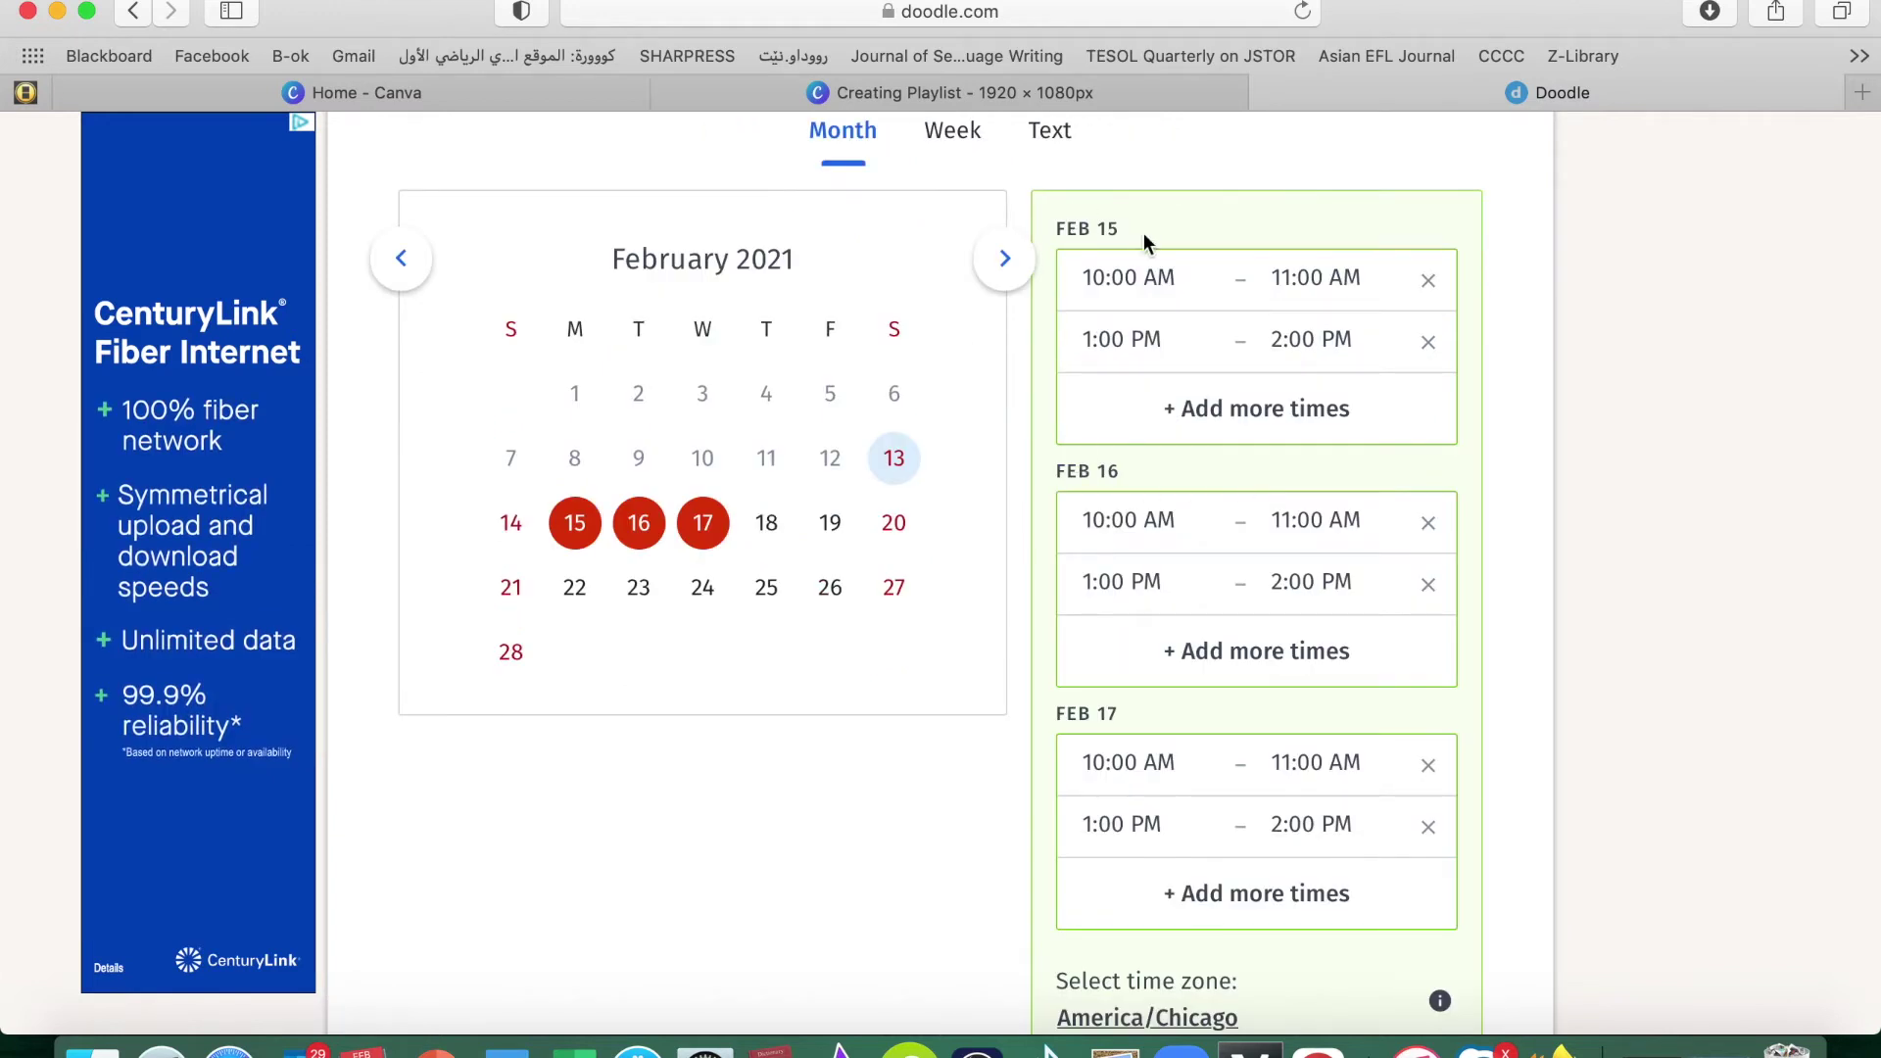
Move Feb 16's slots to 11:00 AM–12:00 PM and 2:00–3:00 PM
click(1128, 520)
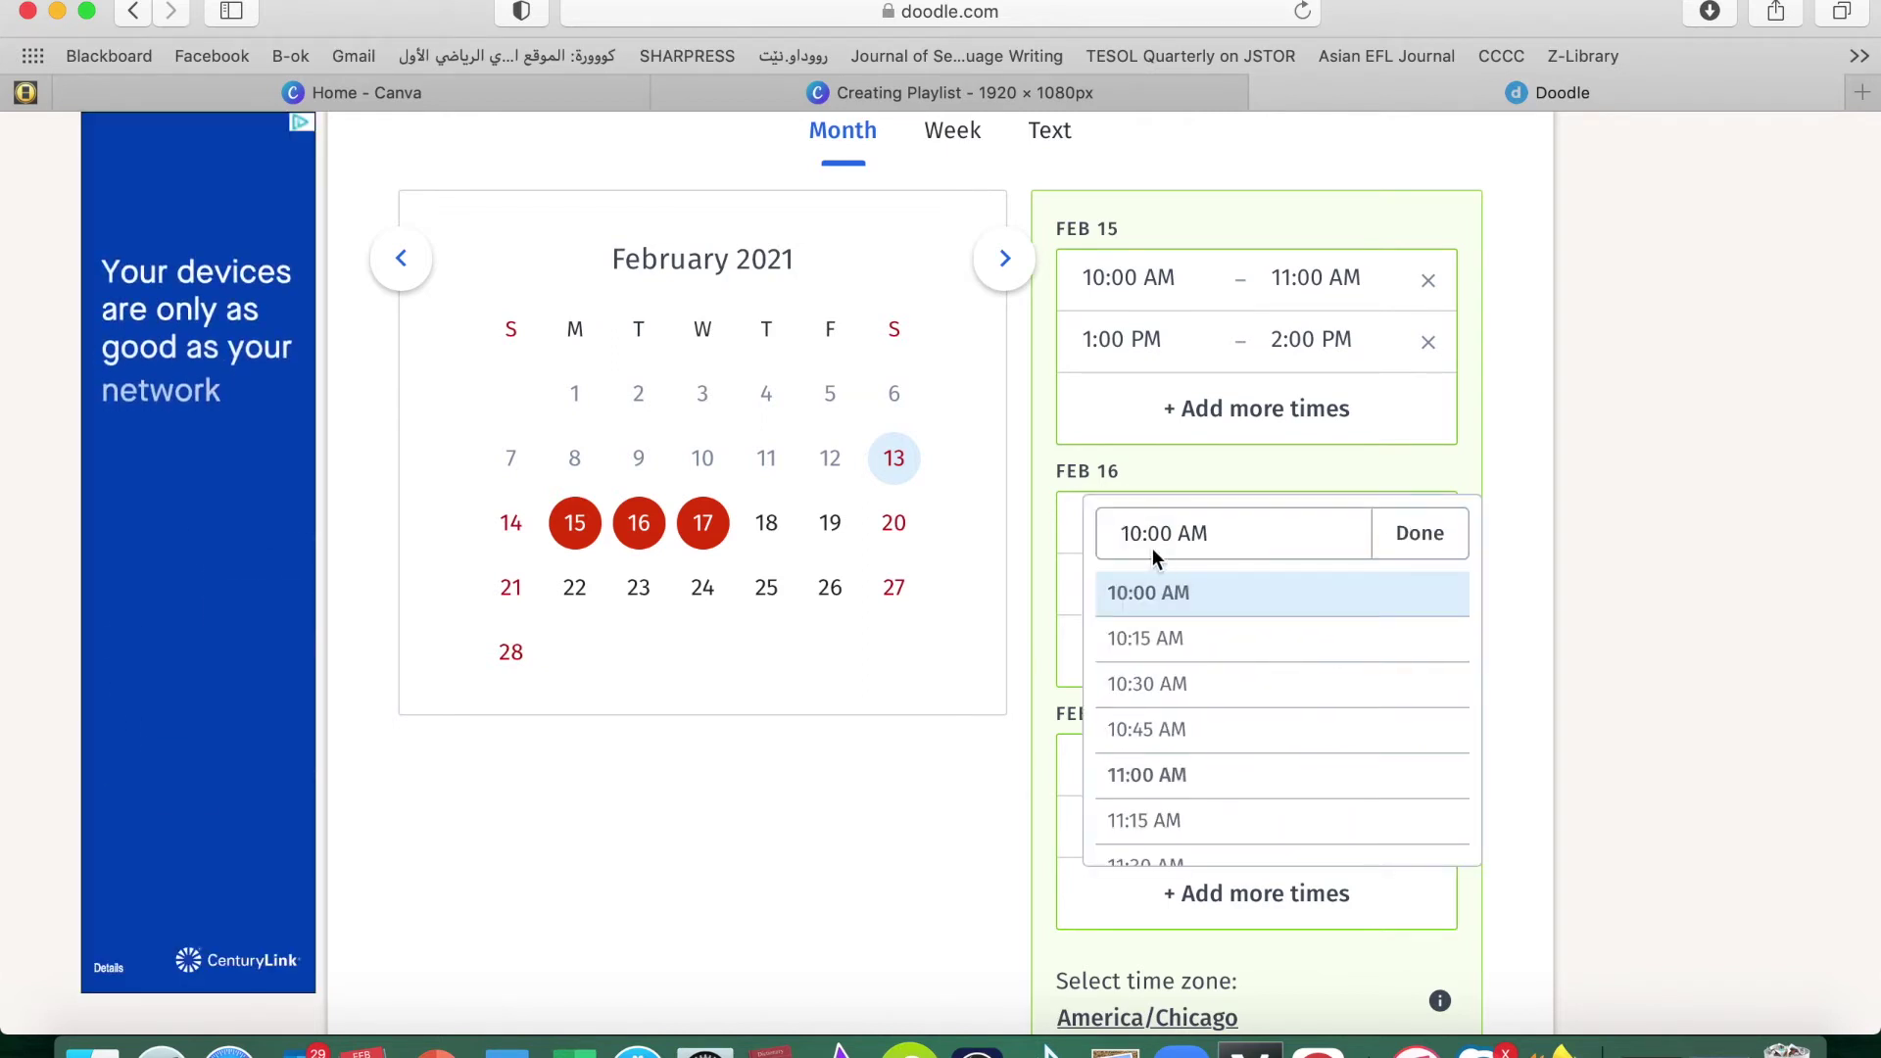
click(1140, 776)
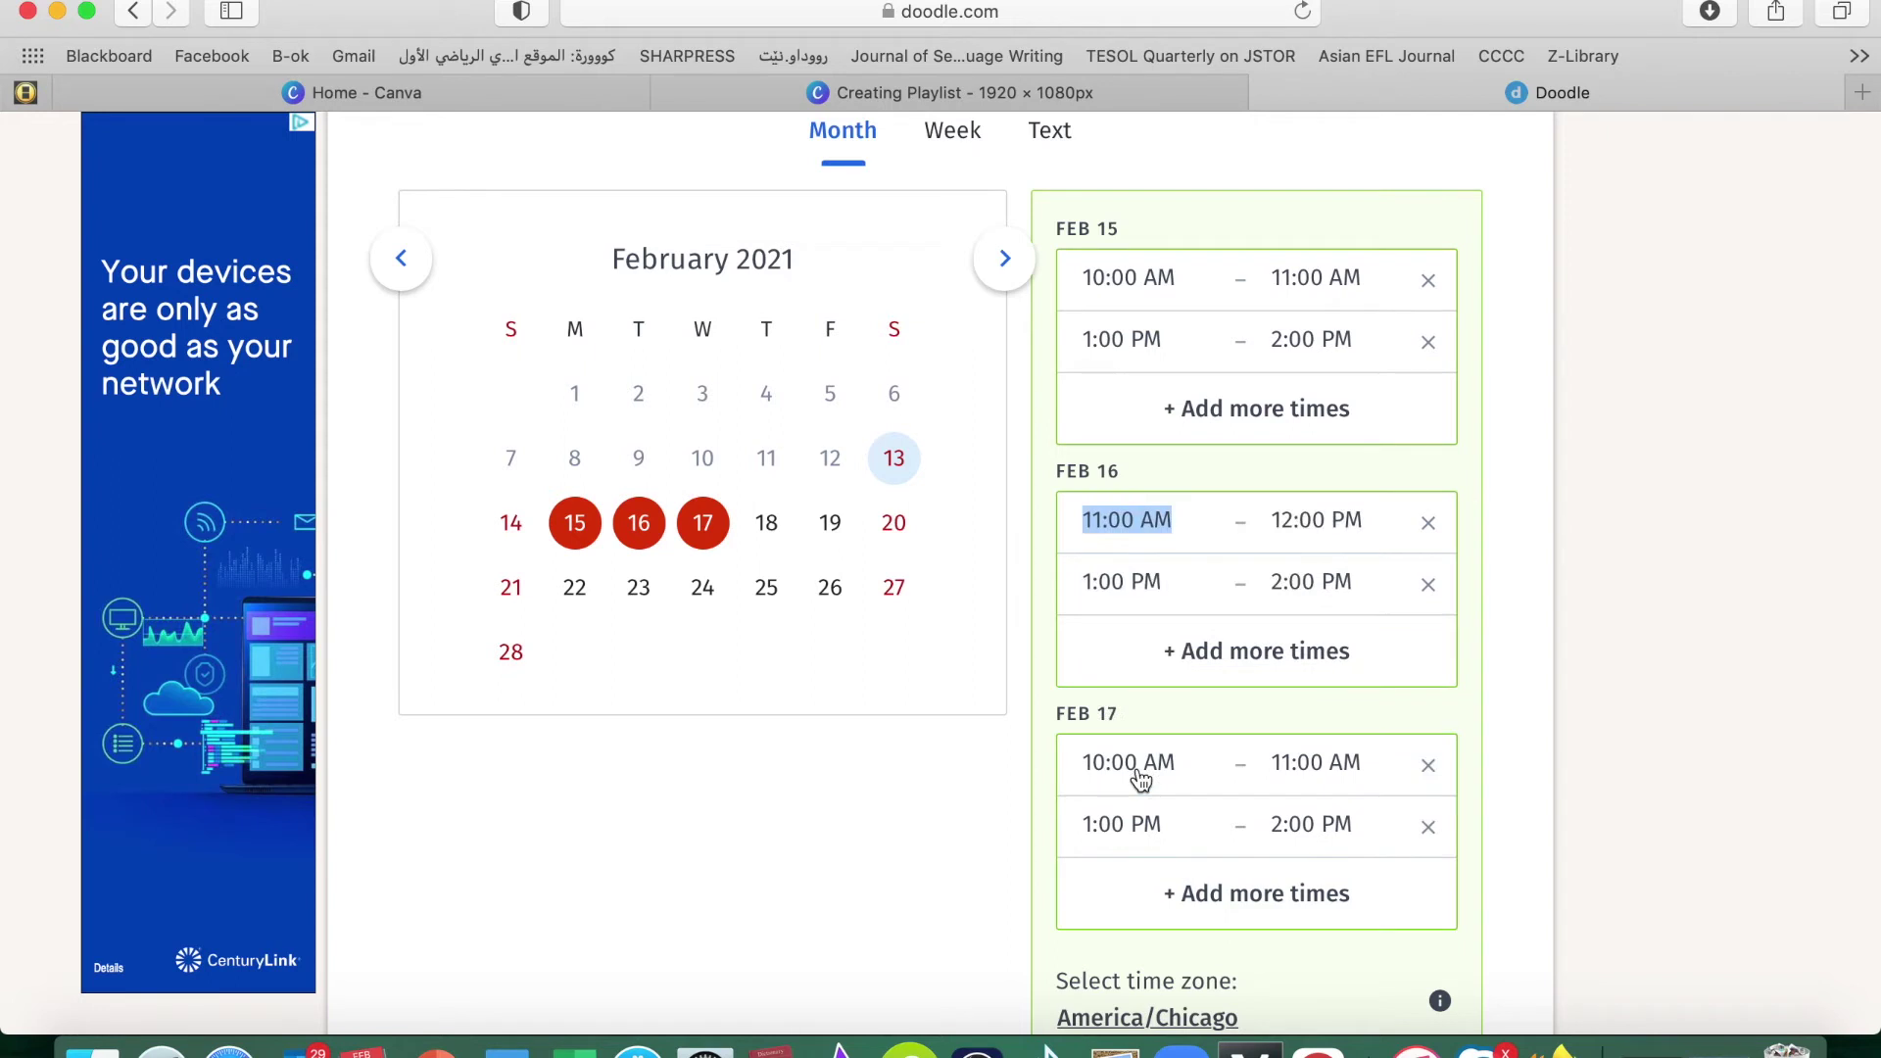
click(1104, 585)
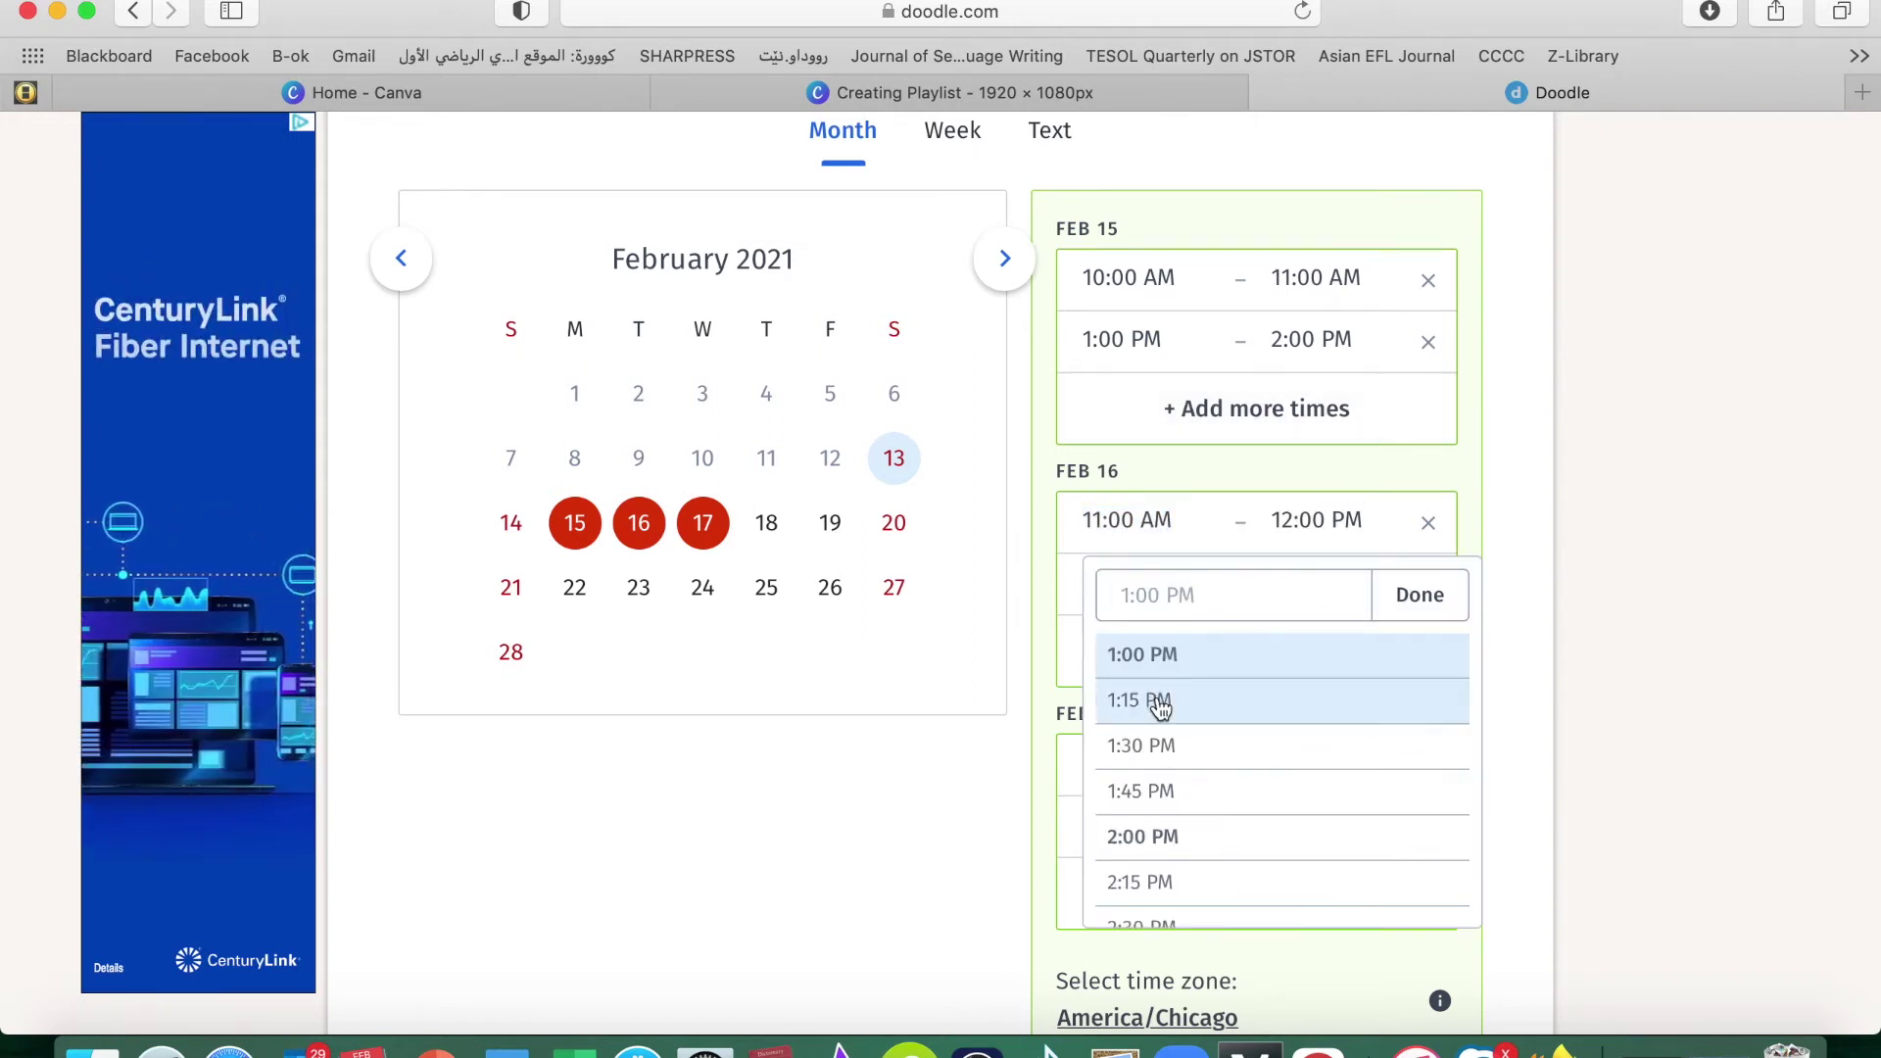
click(1159, 836)
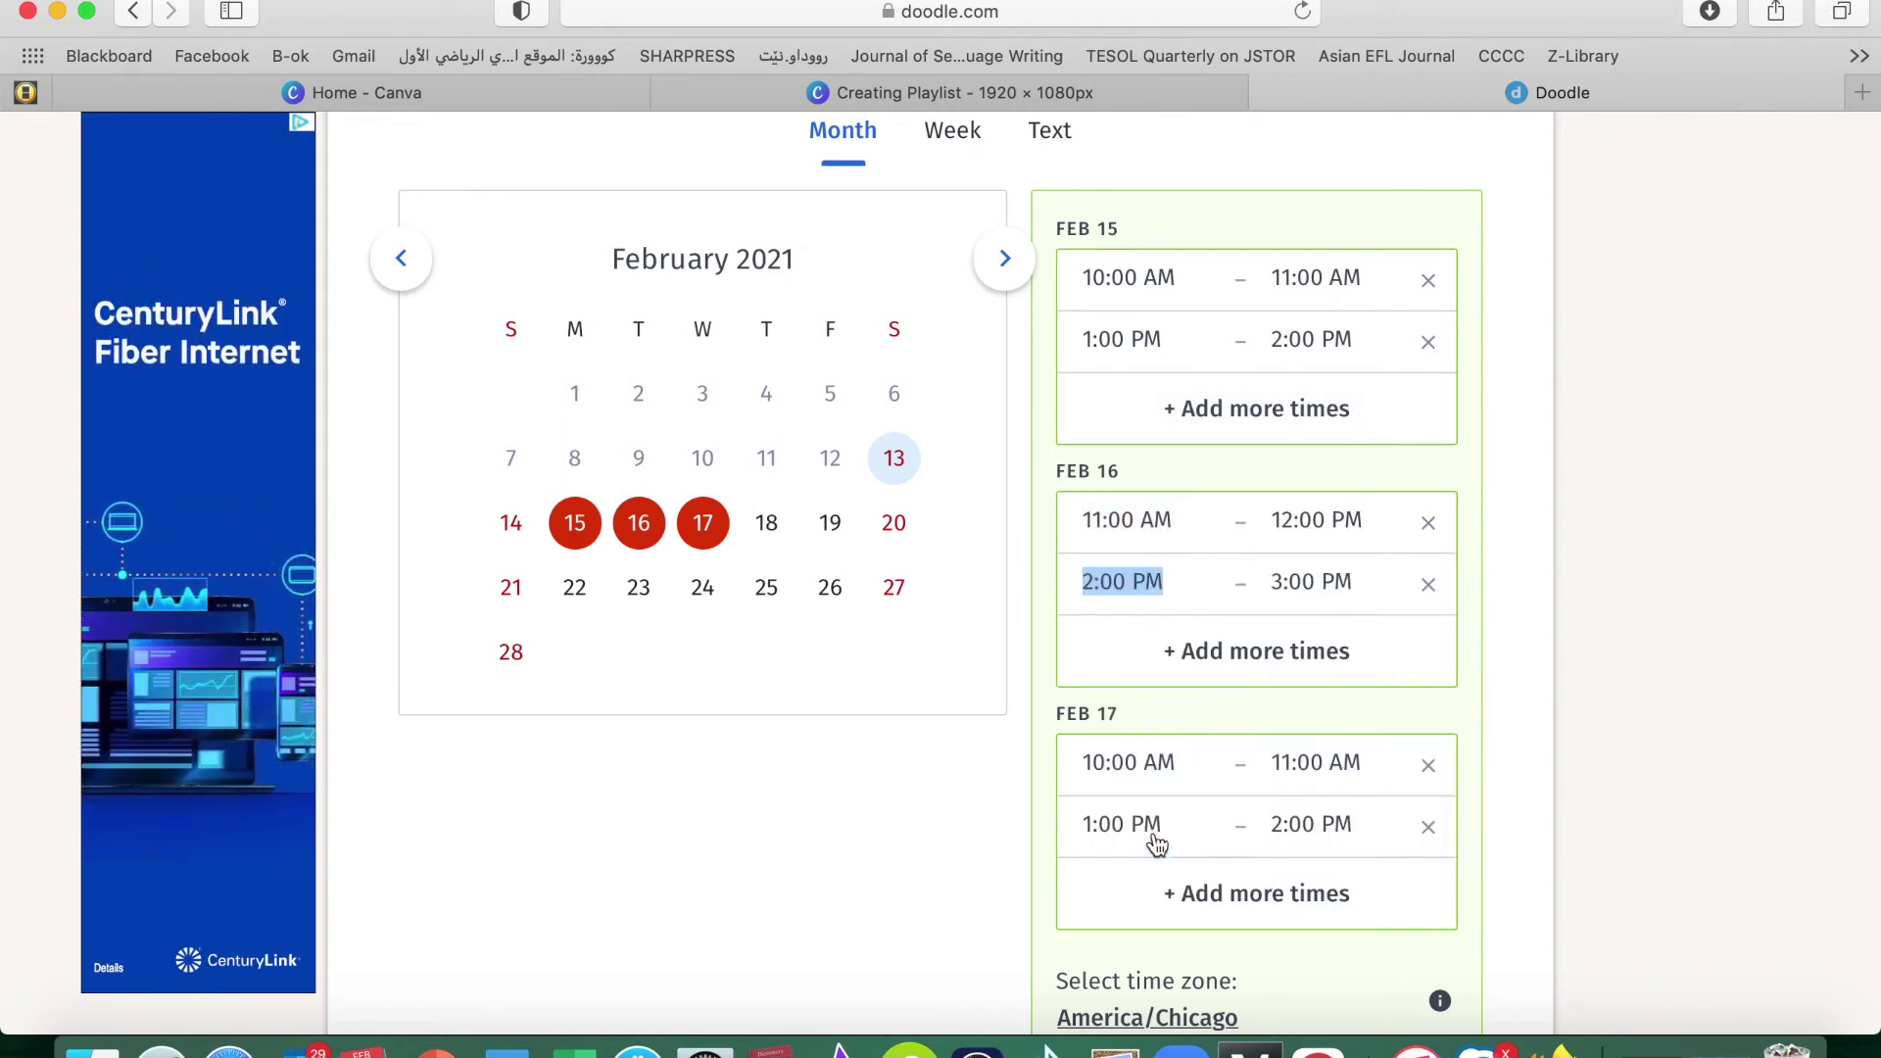
click(1269, 615)
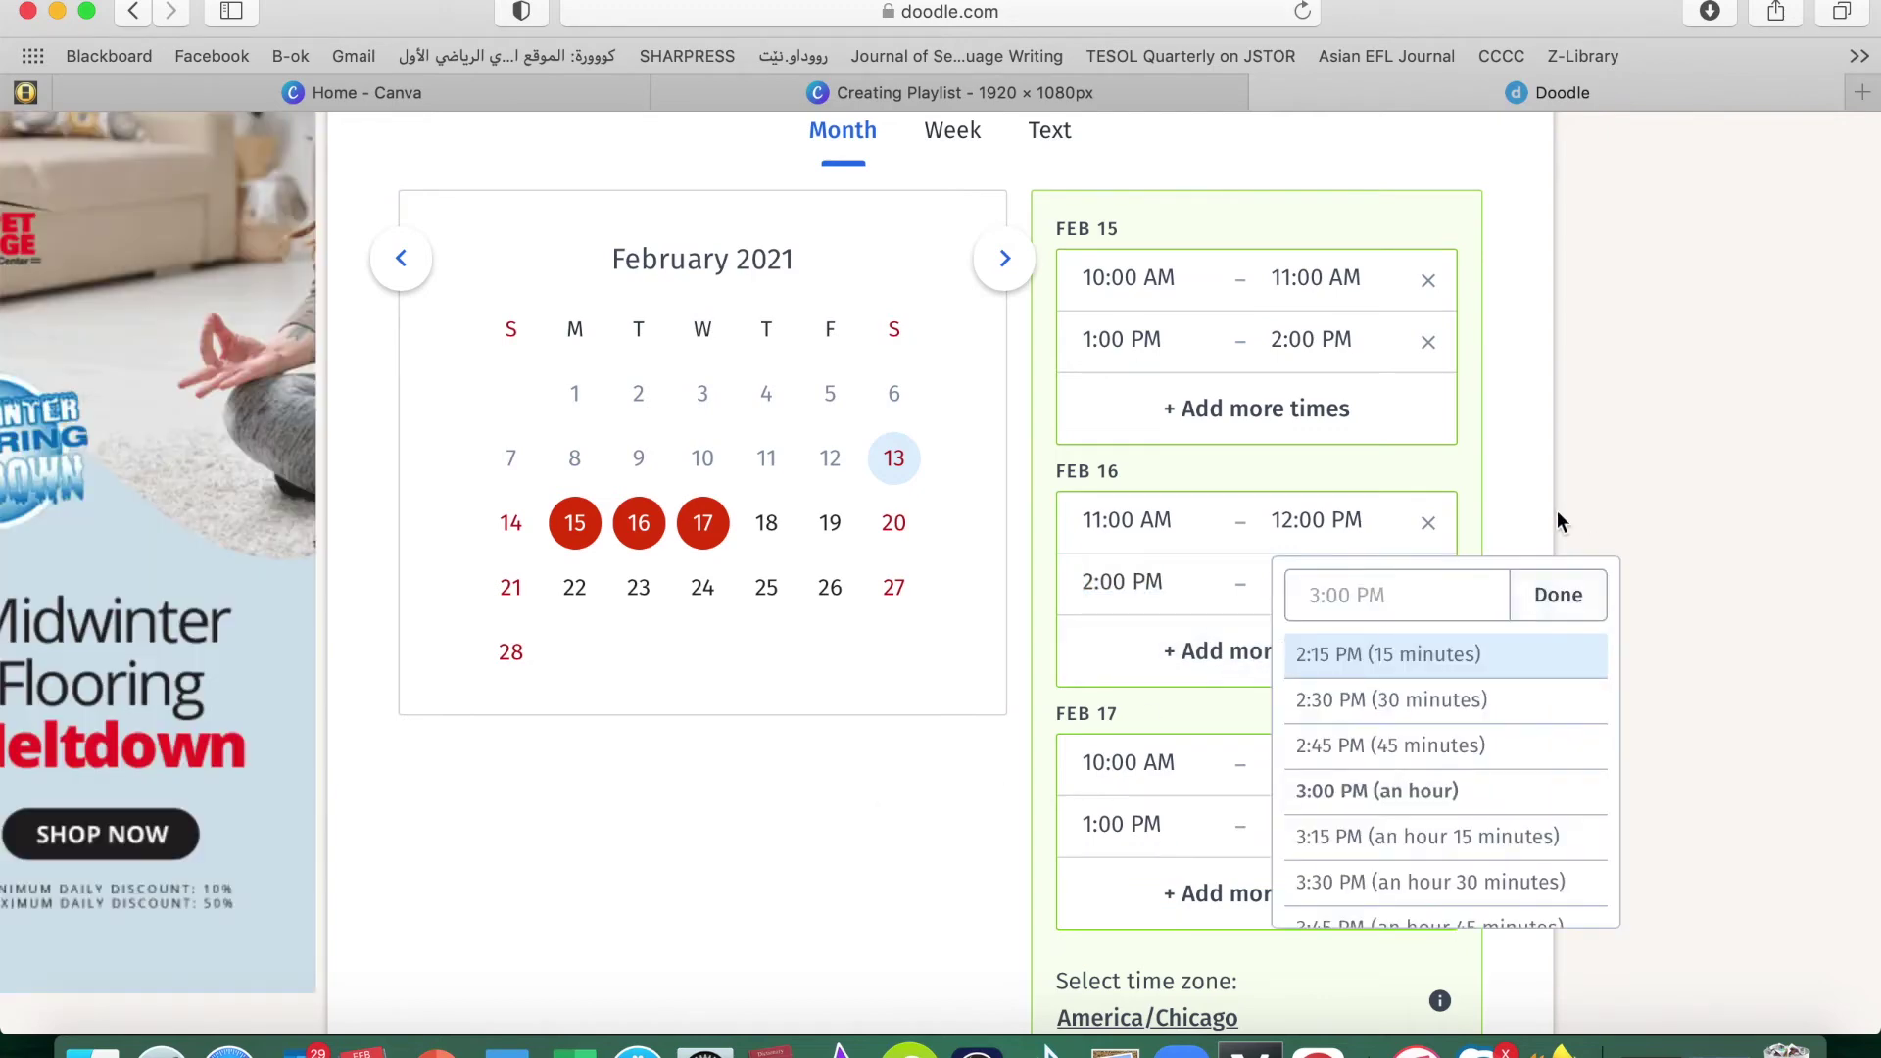
Move Feb 17's slots to 10:30–11:30 AM and 2:00–3:00 PM, then save the options
click(1124, 763)
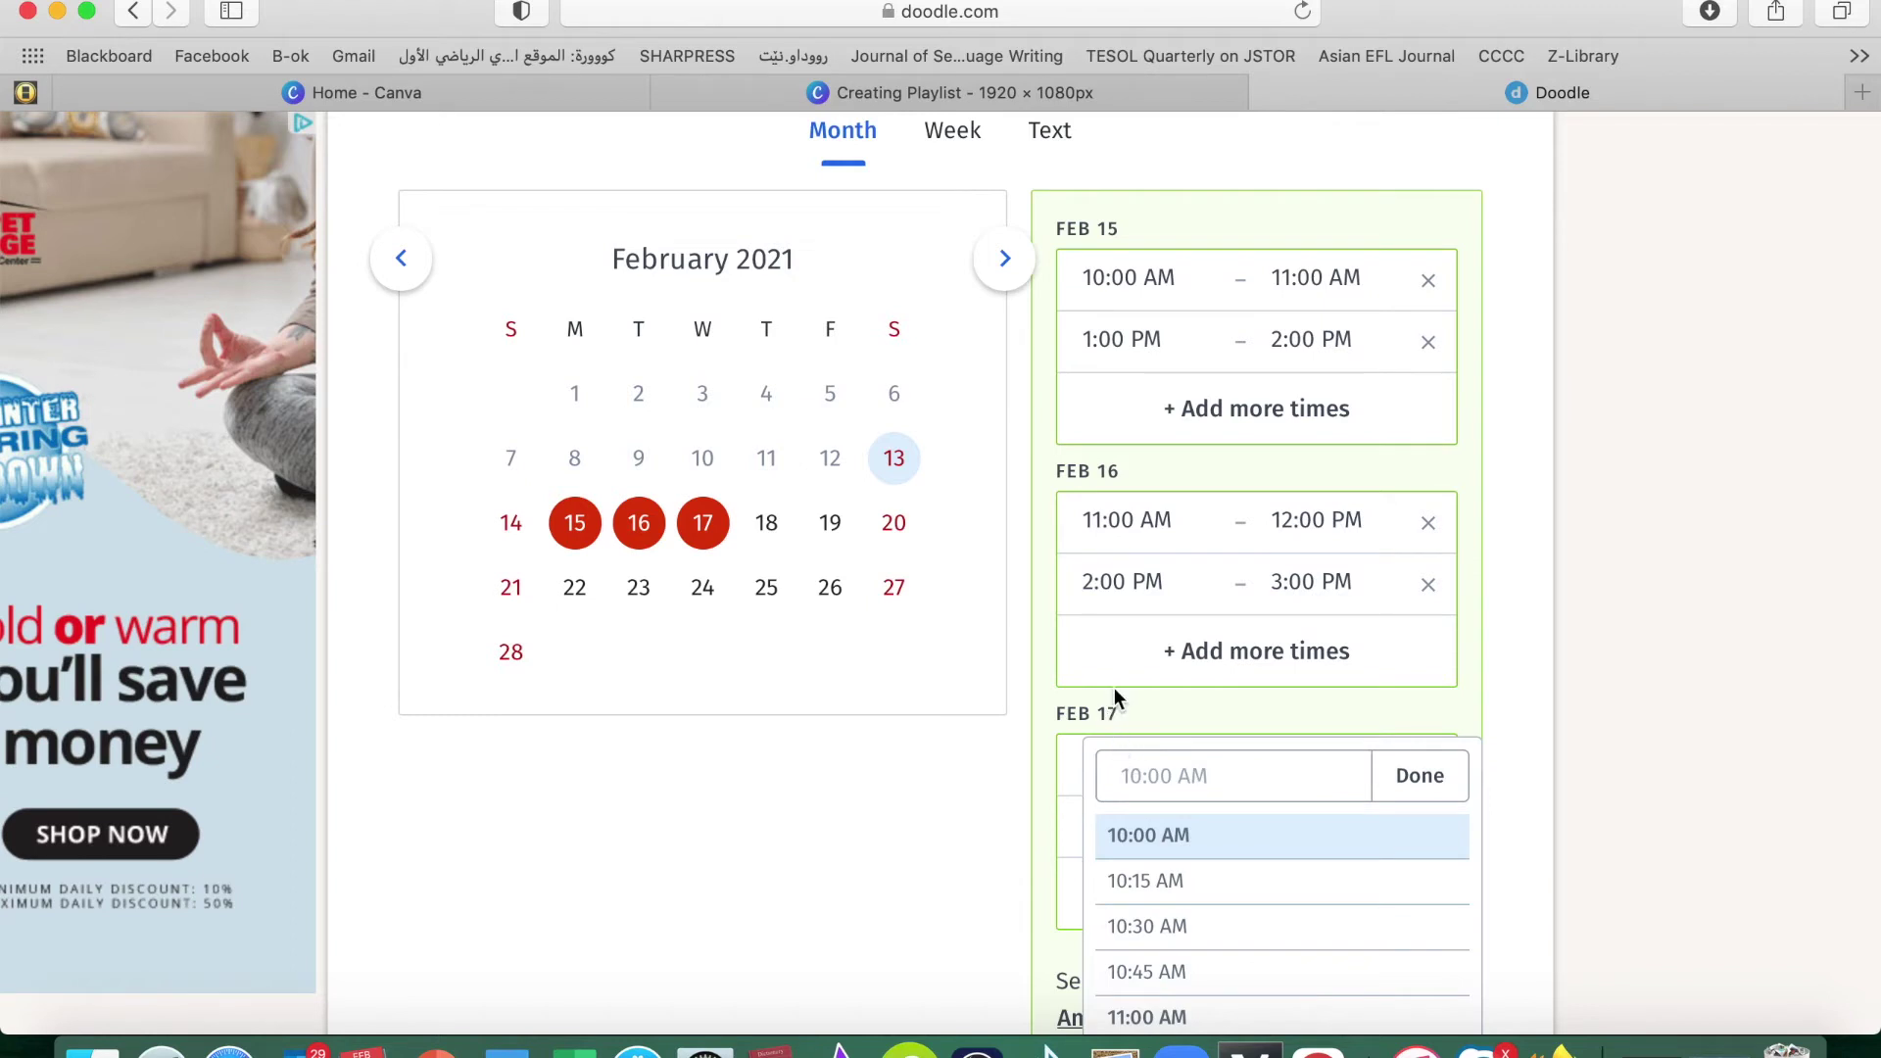
scroll(1172, 683, down, 3)
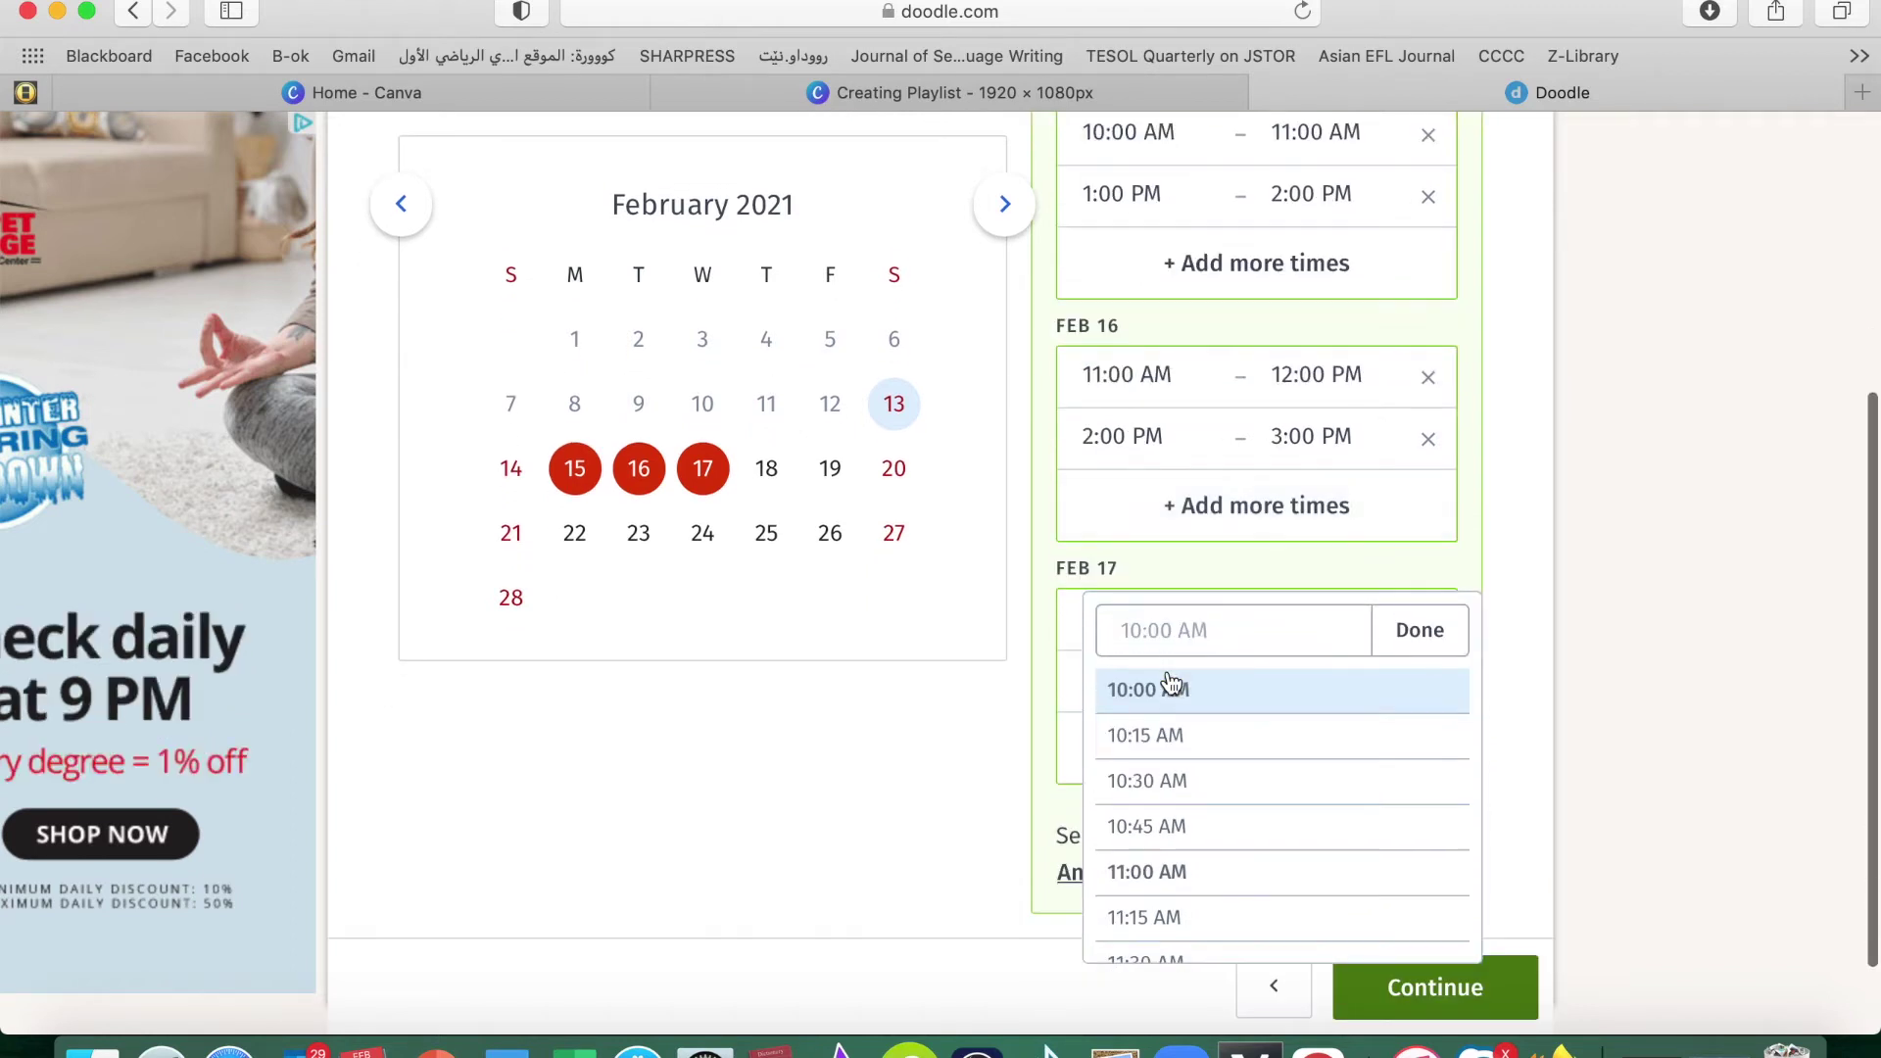
click(1143, 784)
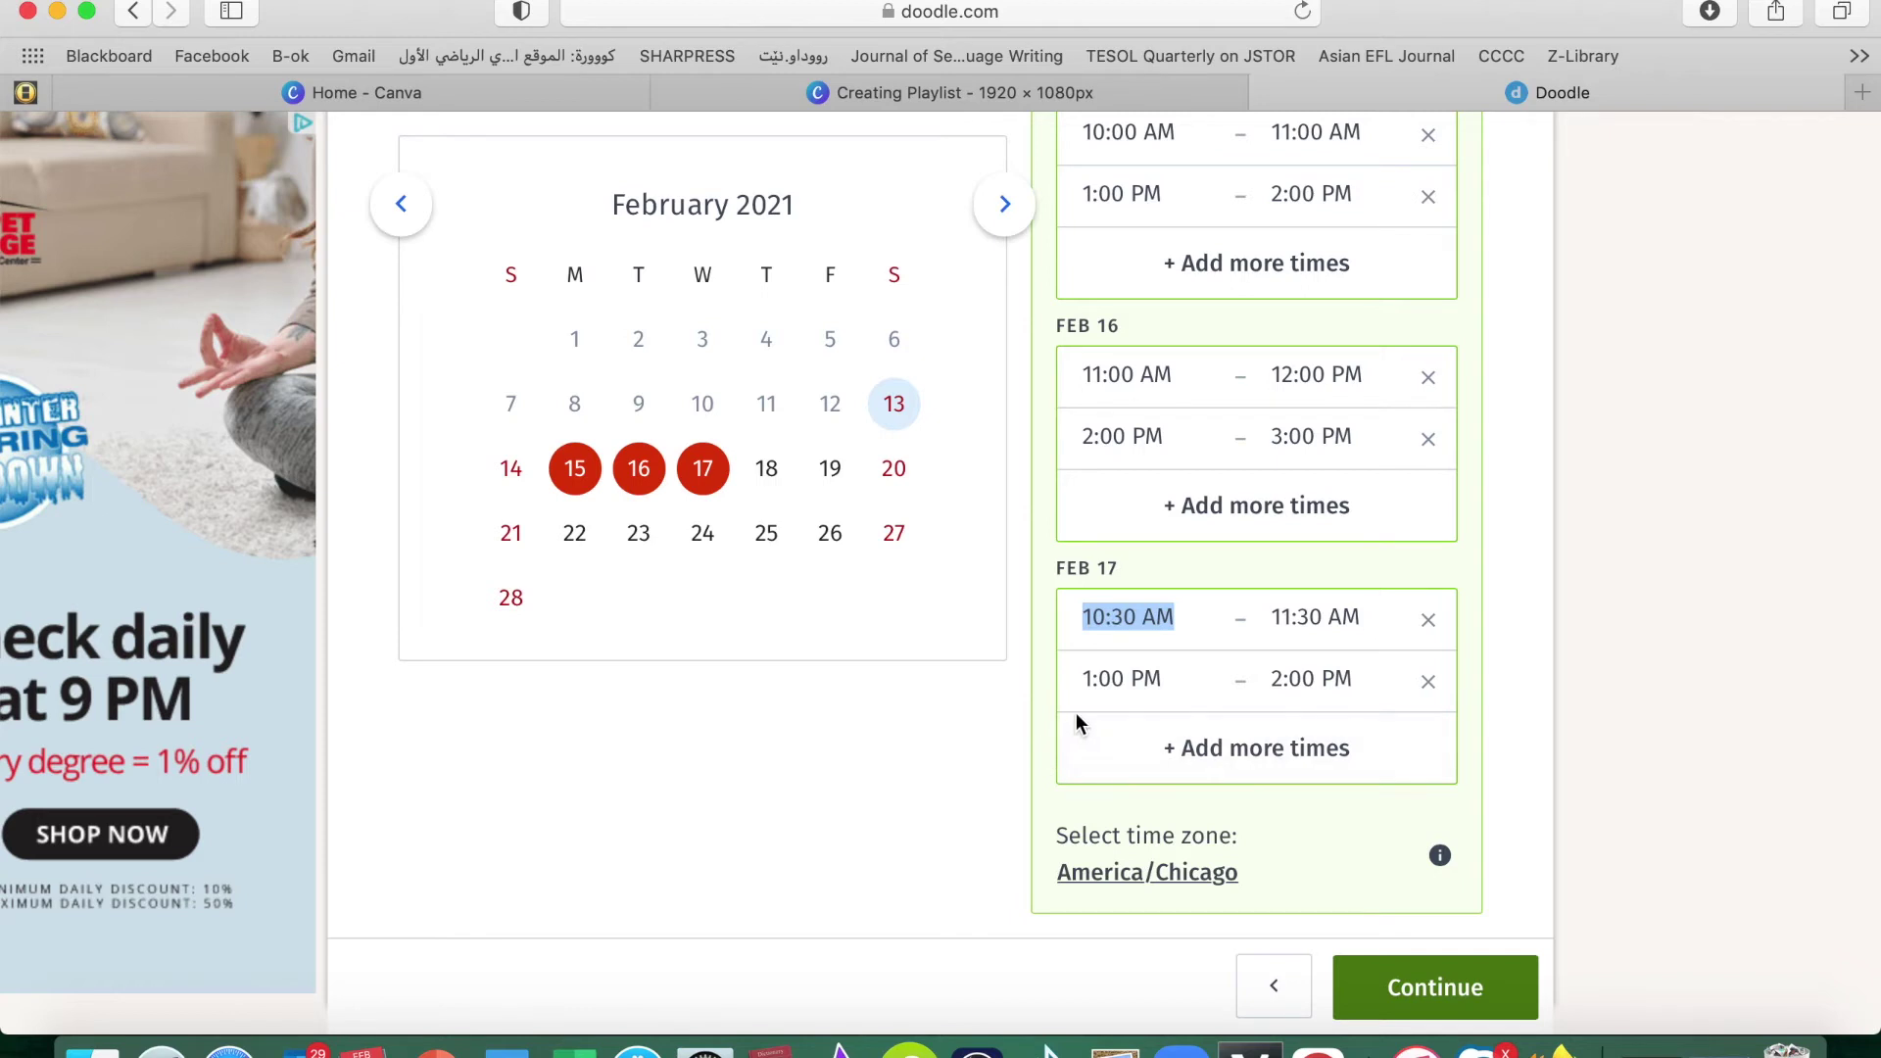
click(1118, 681)
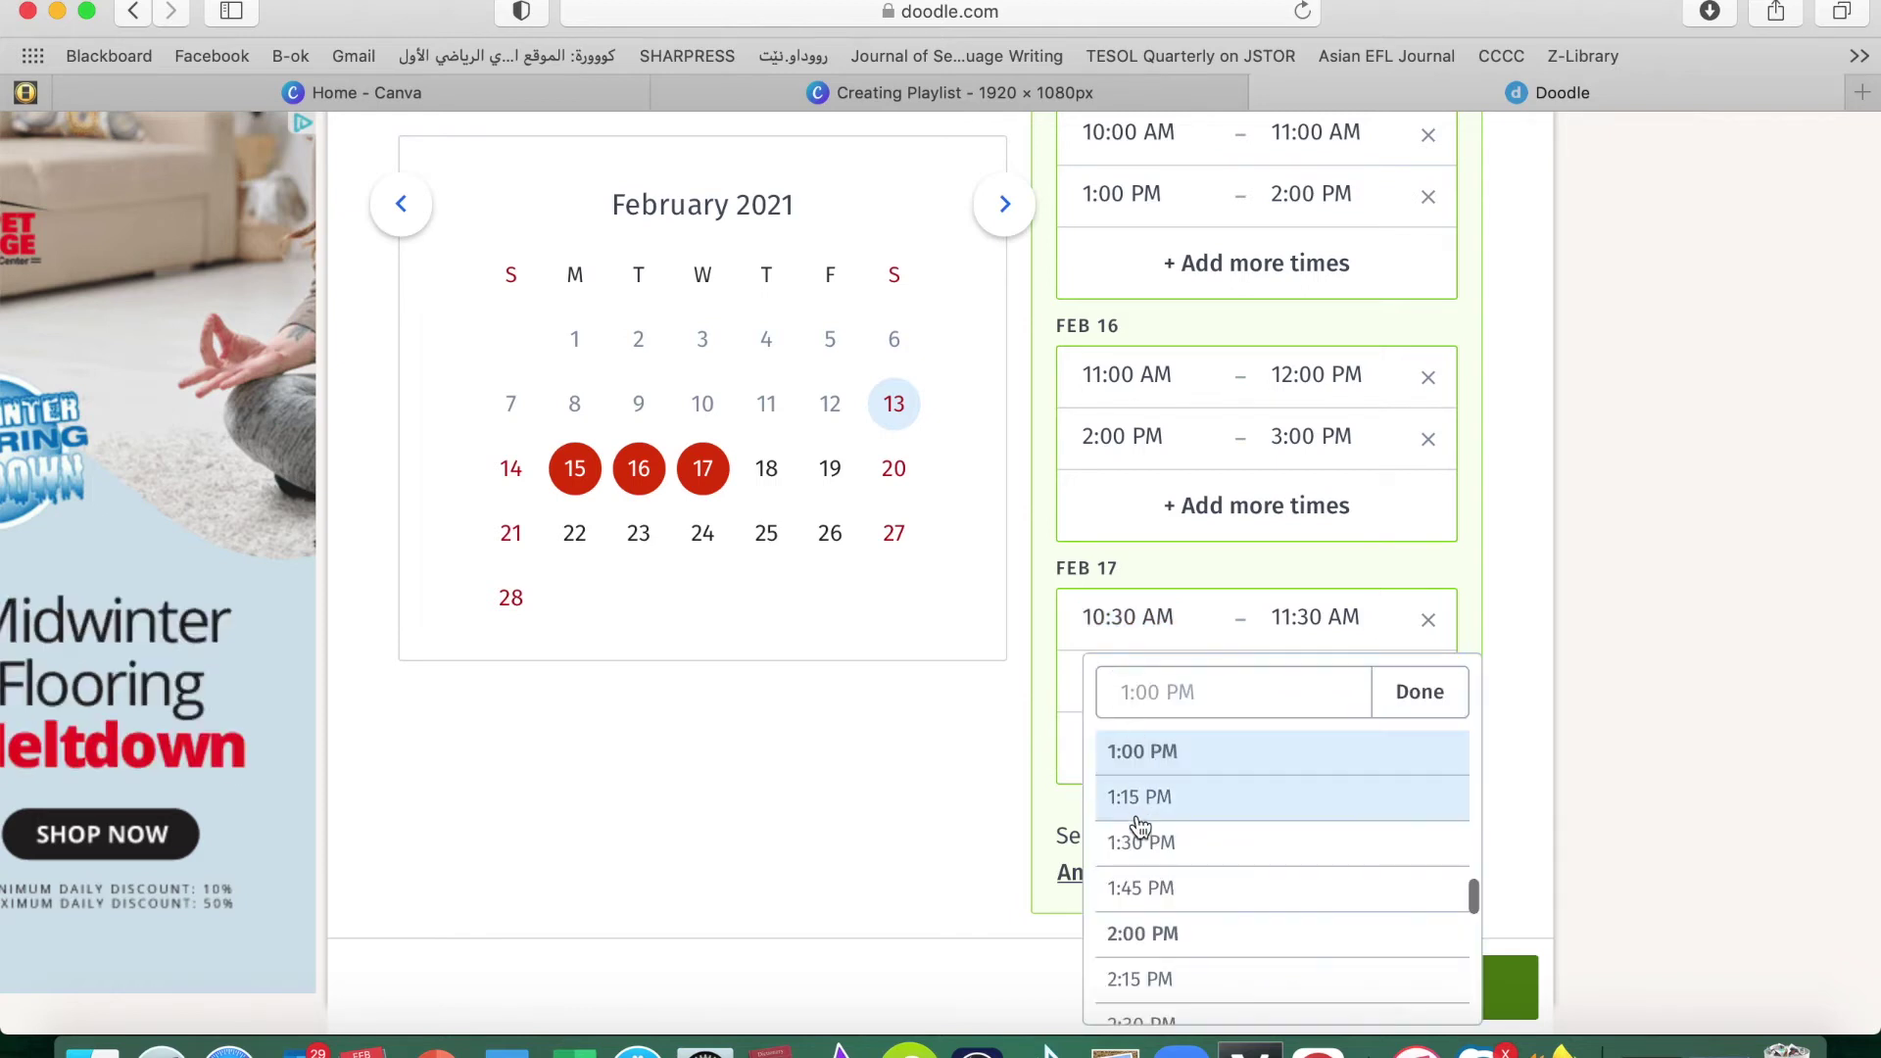
click(1142, 948)
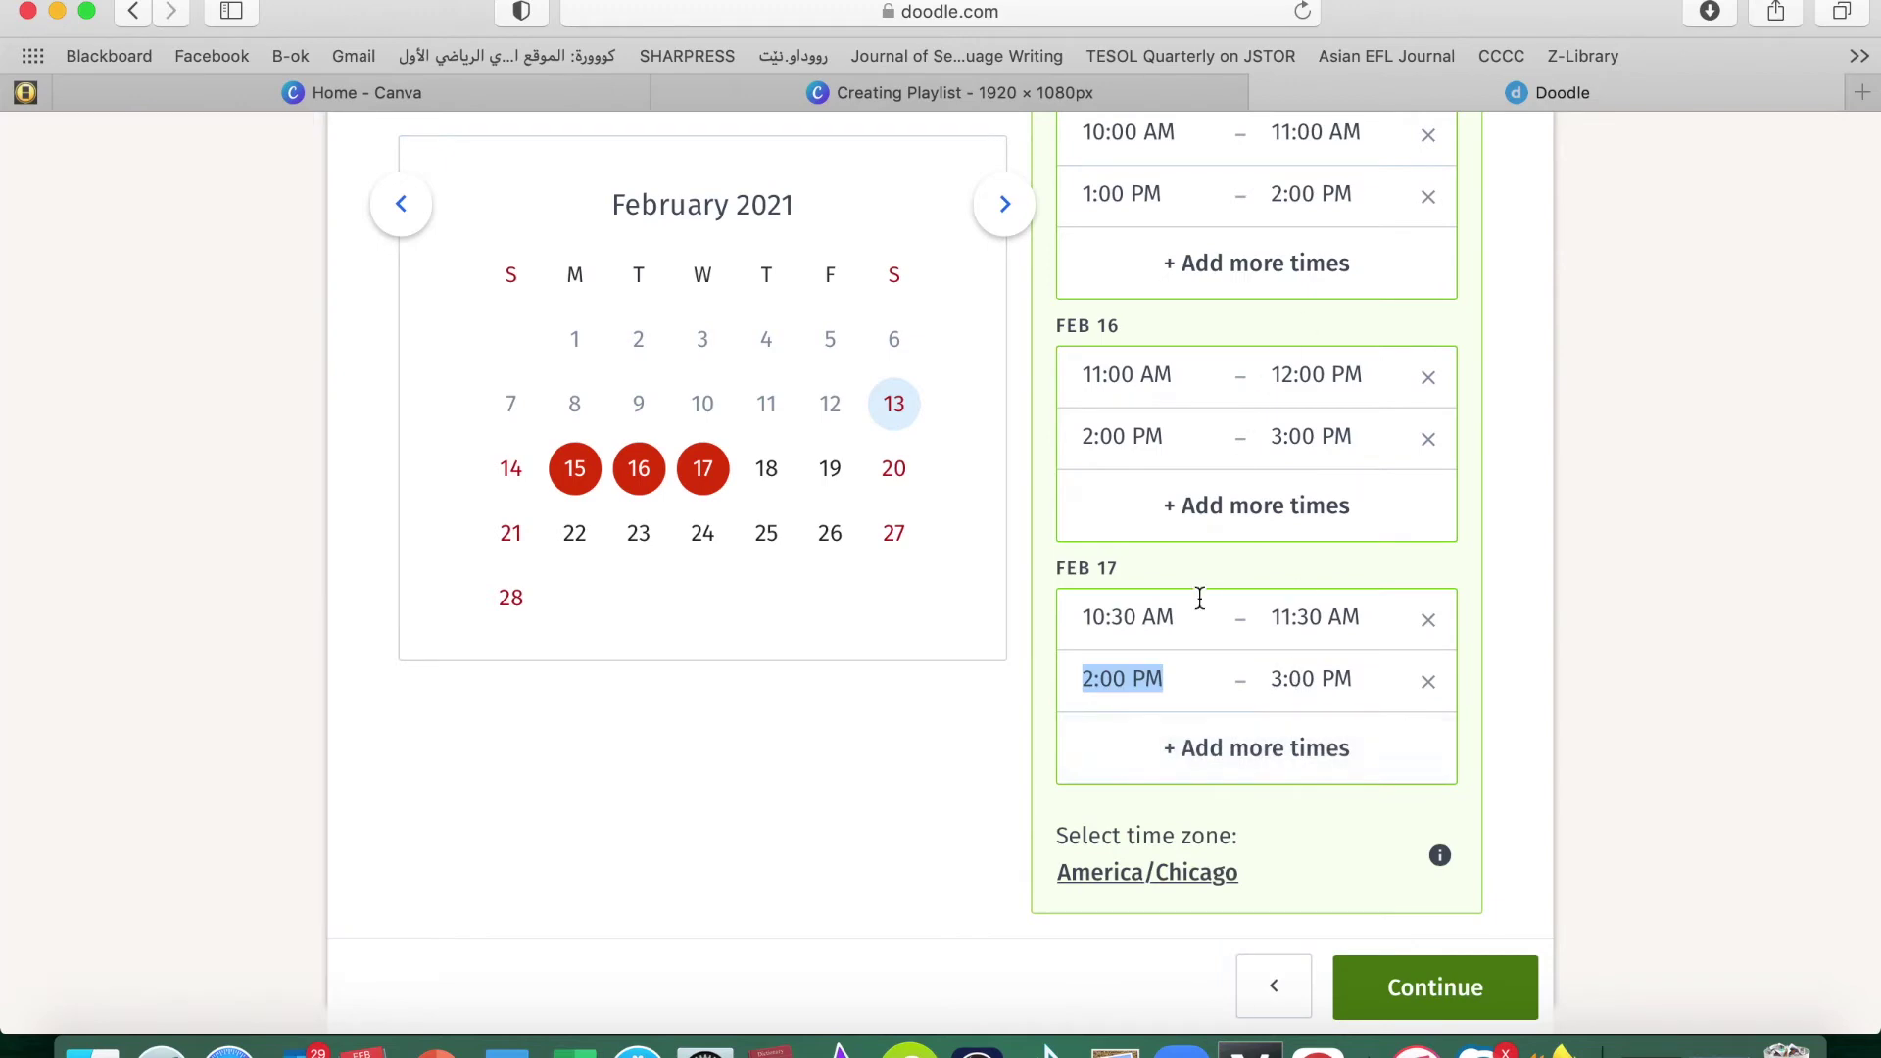
scroll(1197, 601, down, 5)
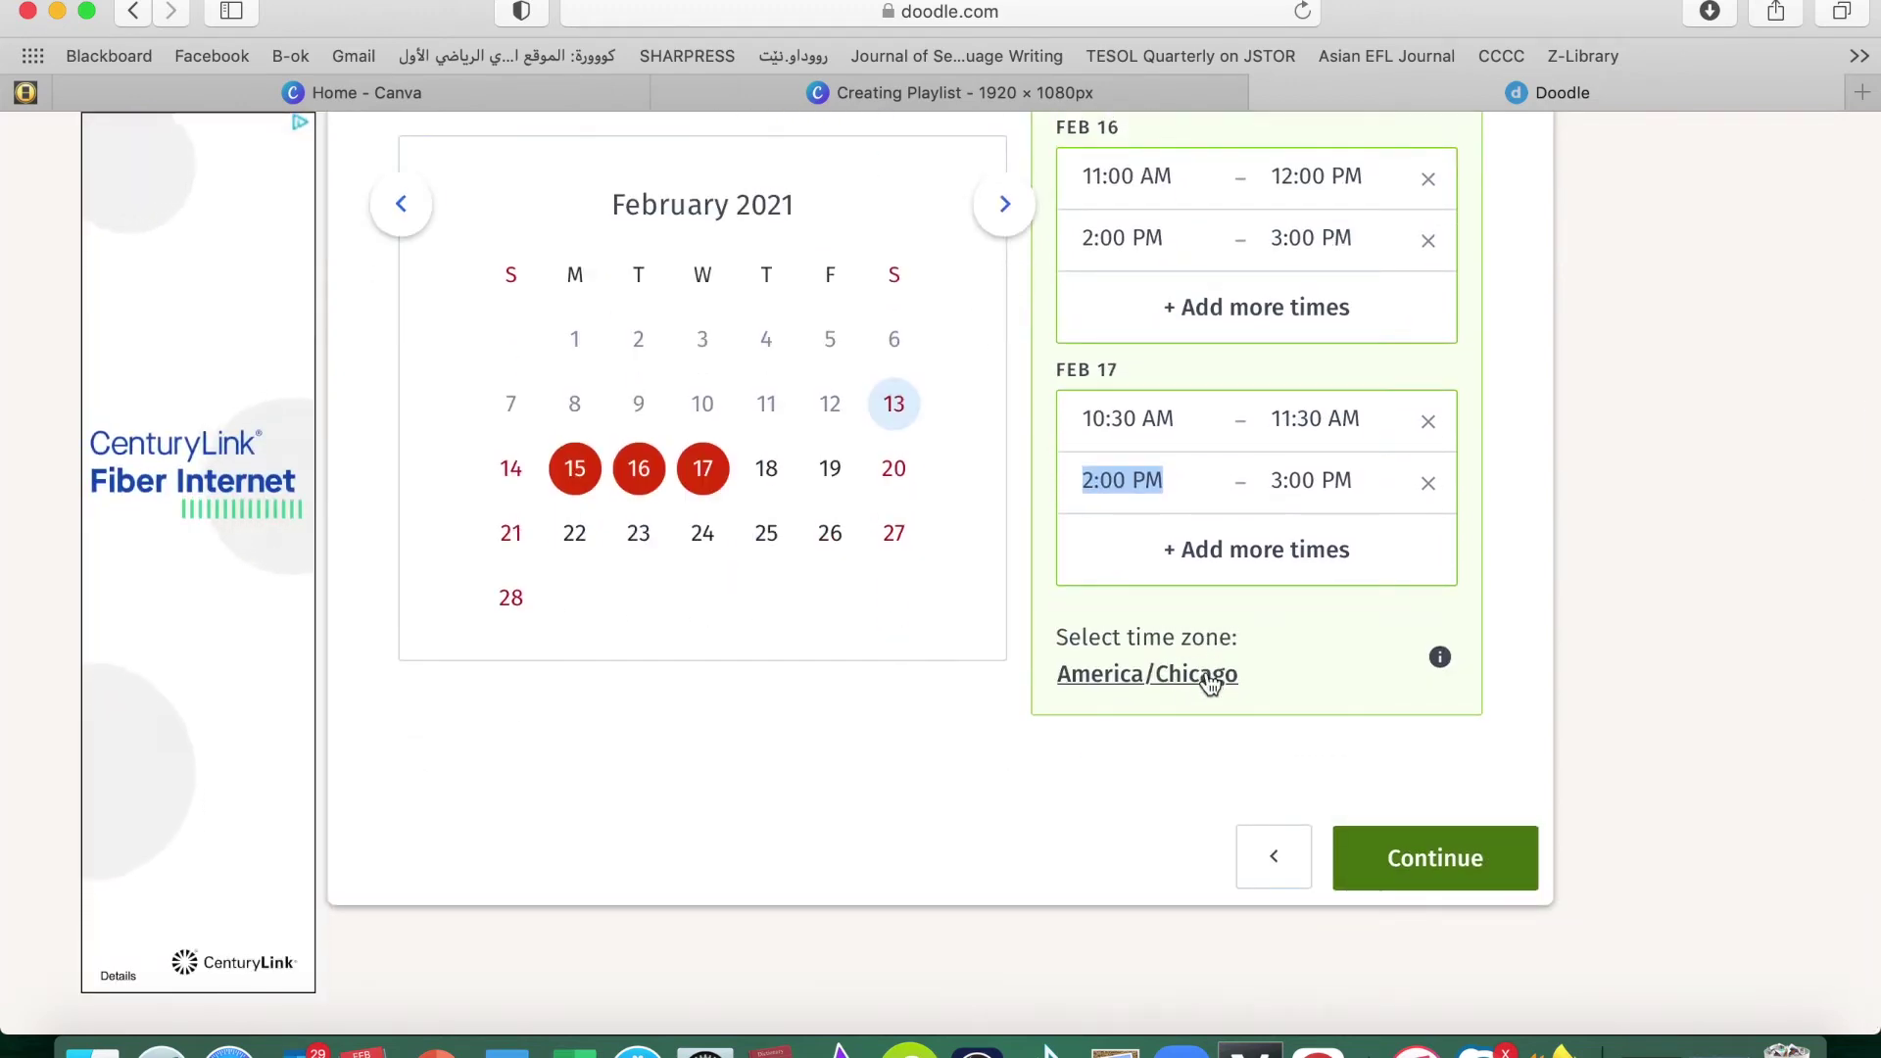
click(1428, 875)
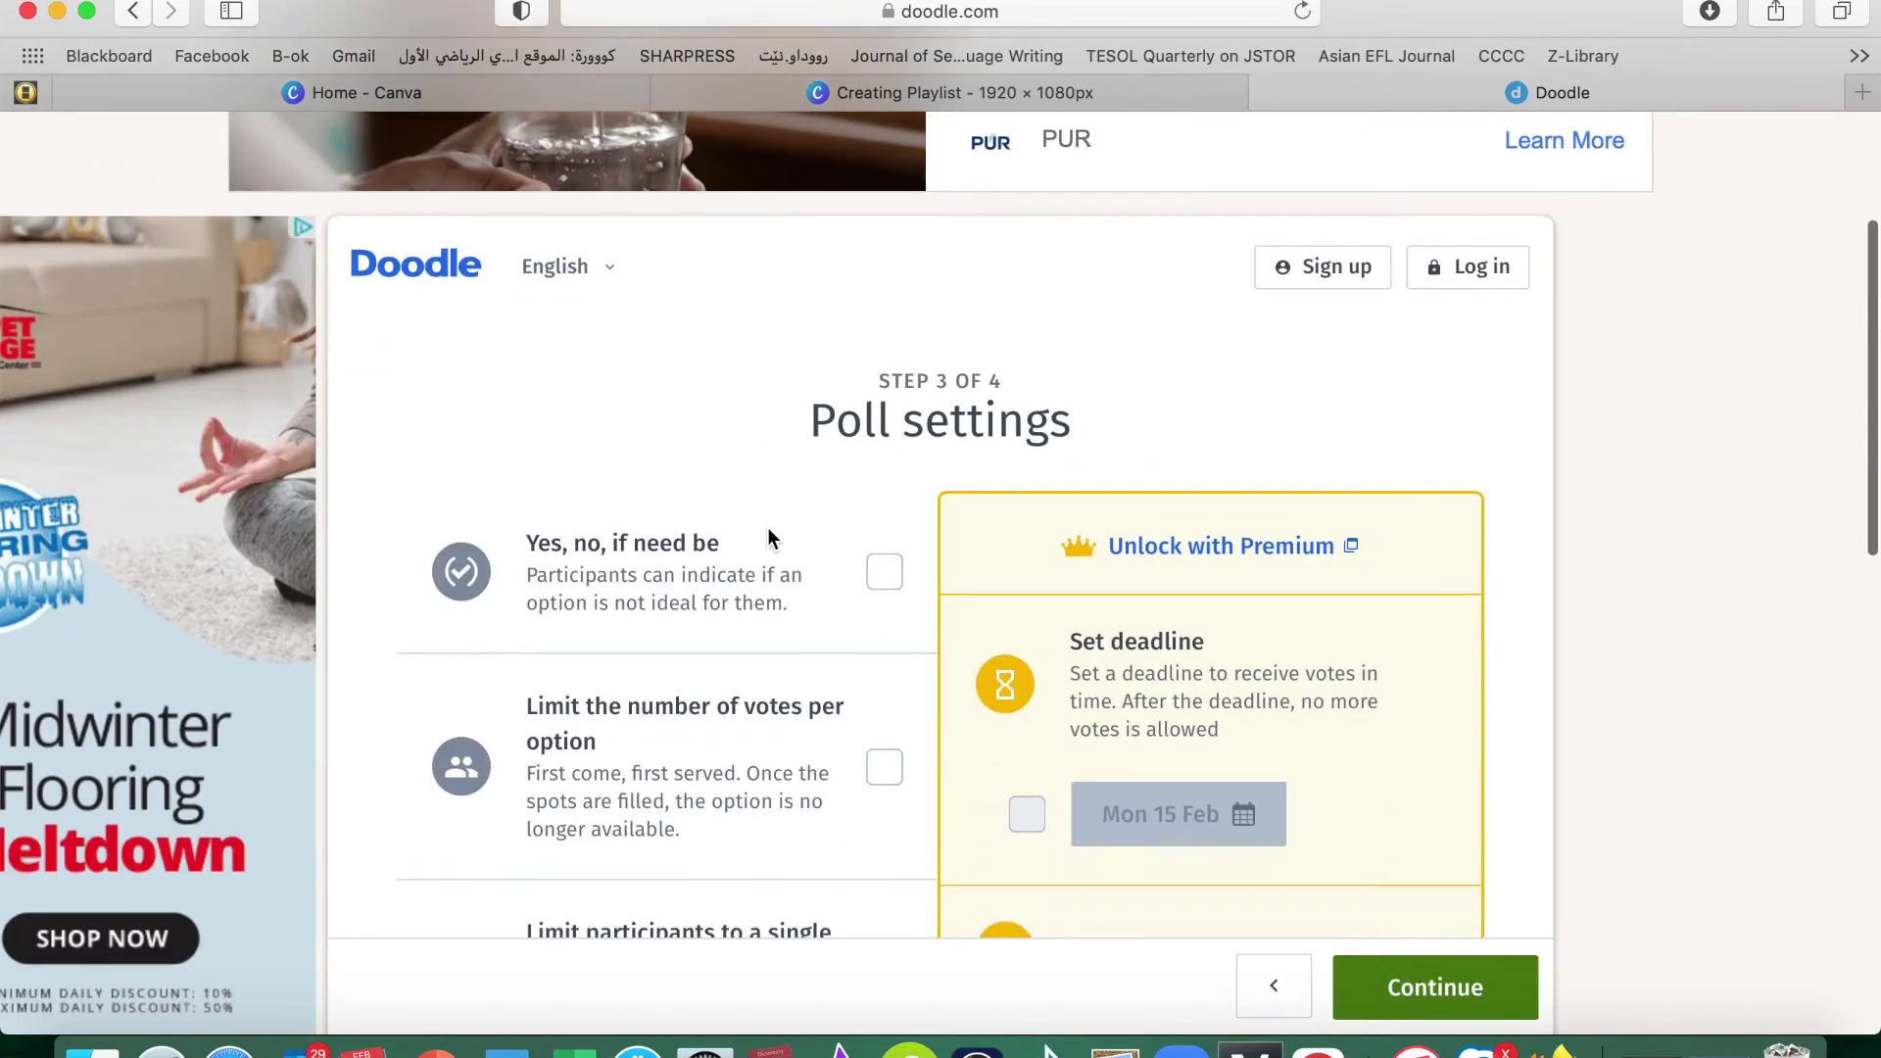
Enable 'Yes, no, if need be' answers in poll settings and continue to the final step
scroll(767, 527, down, 2)
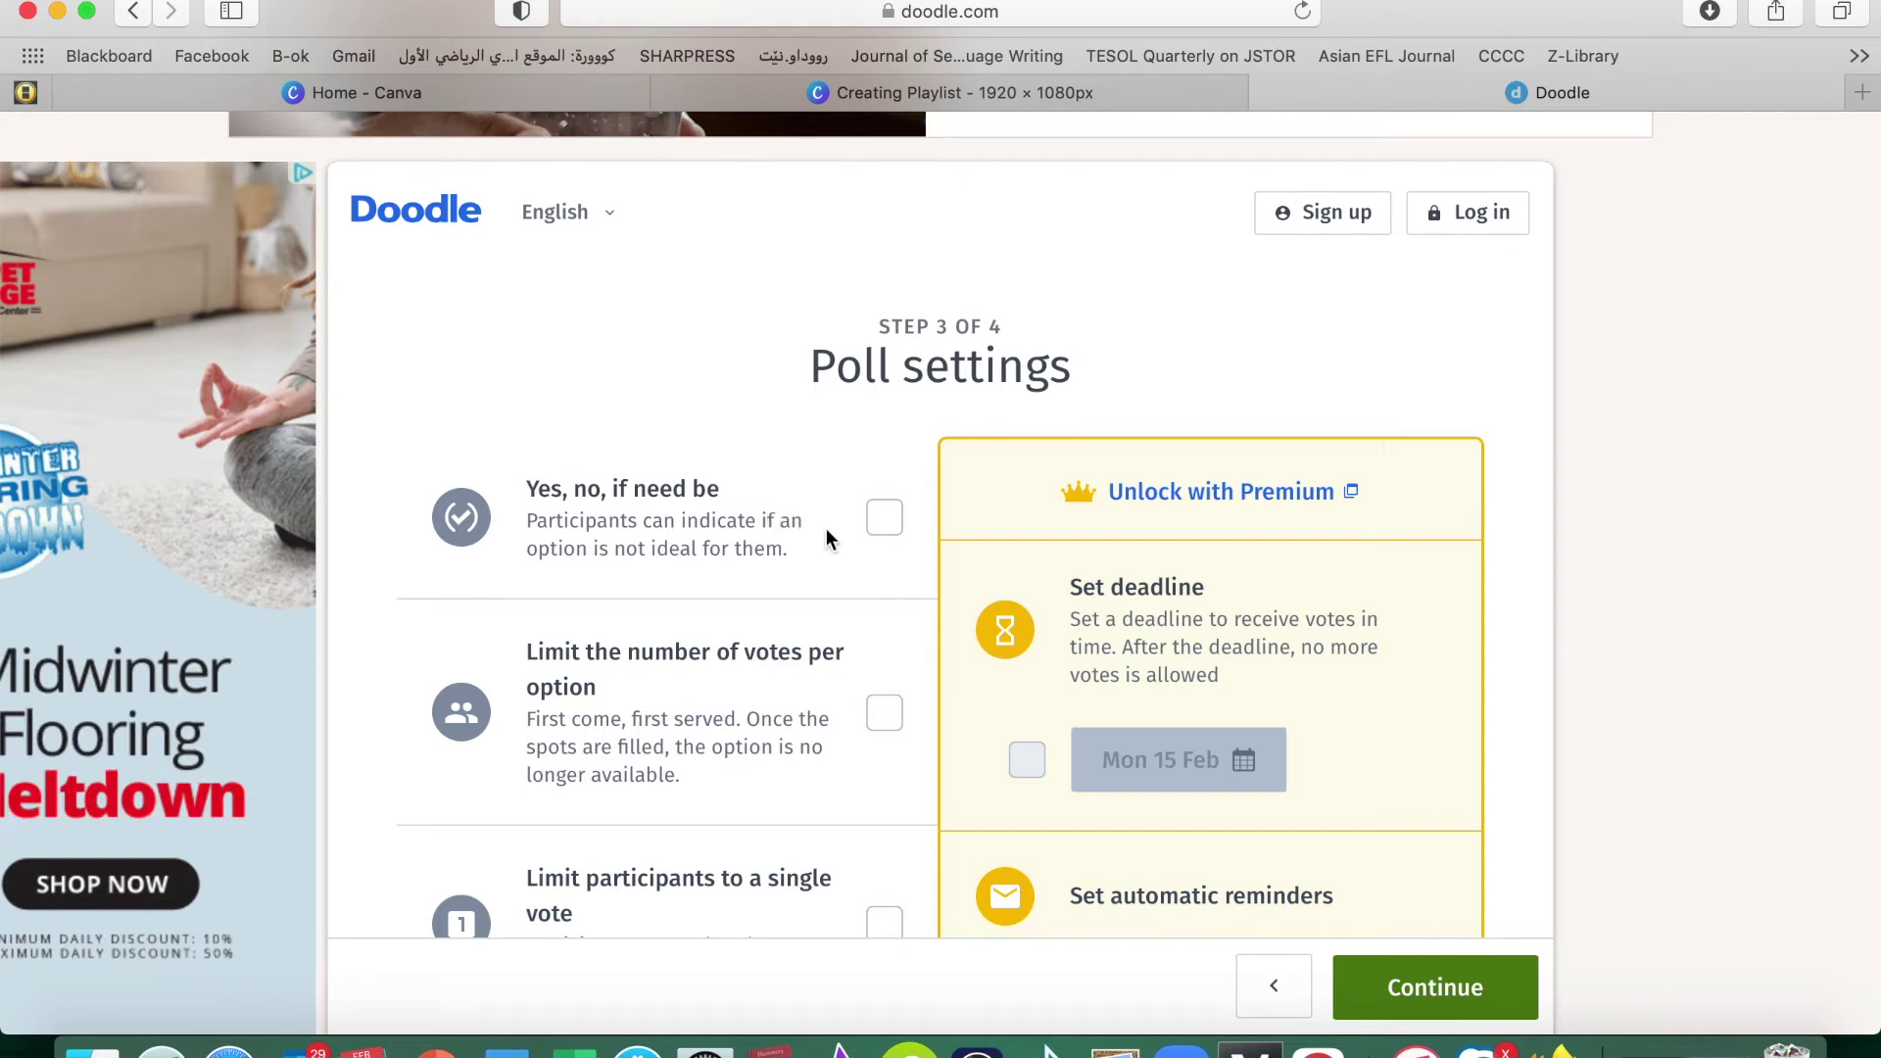
click(884, 522)
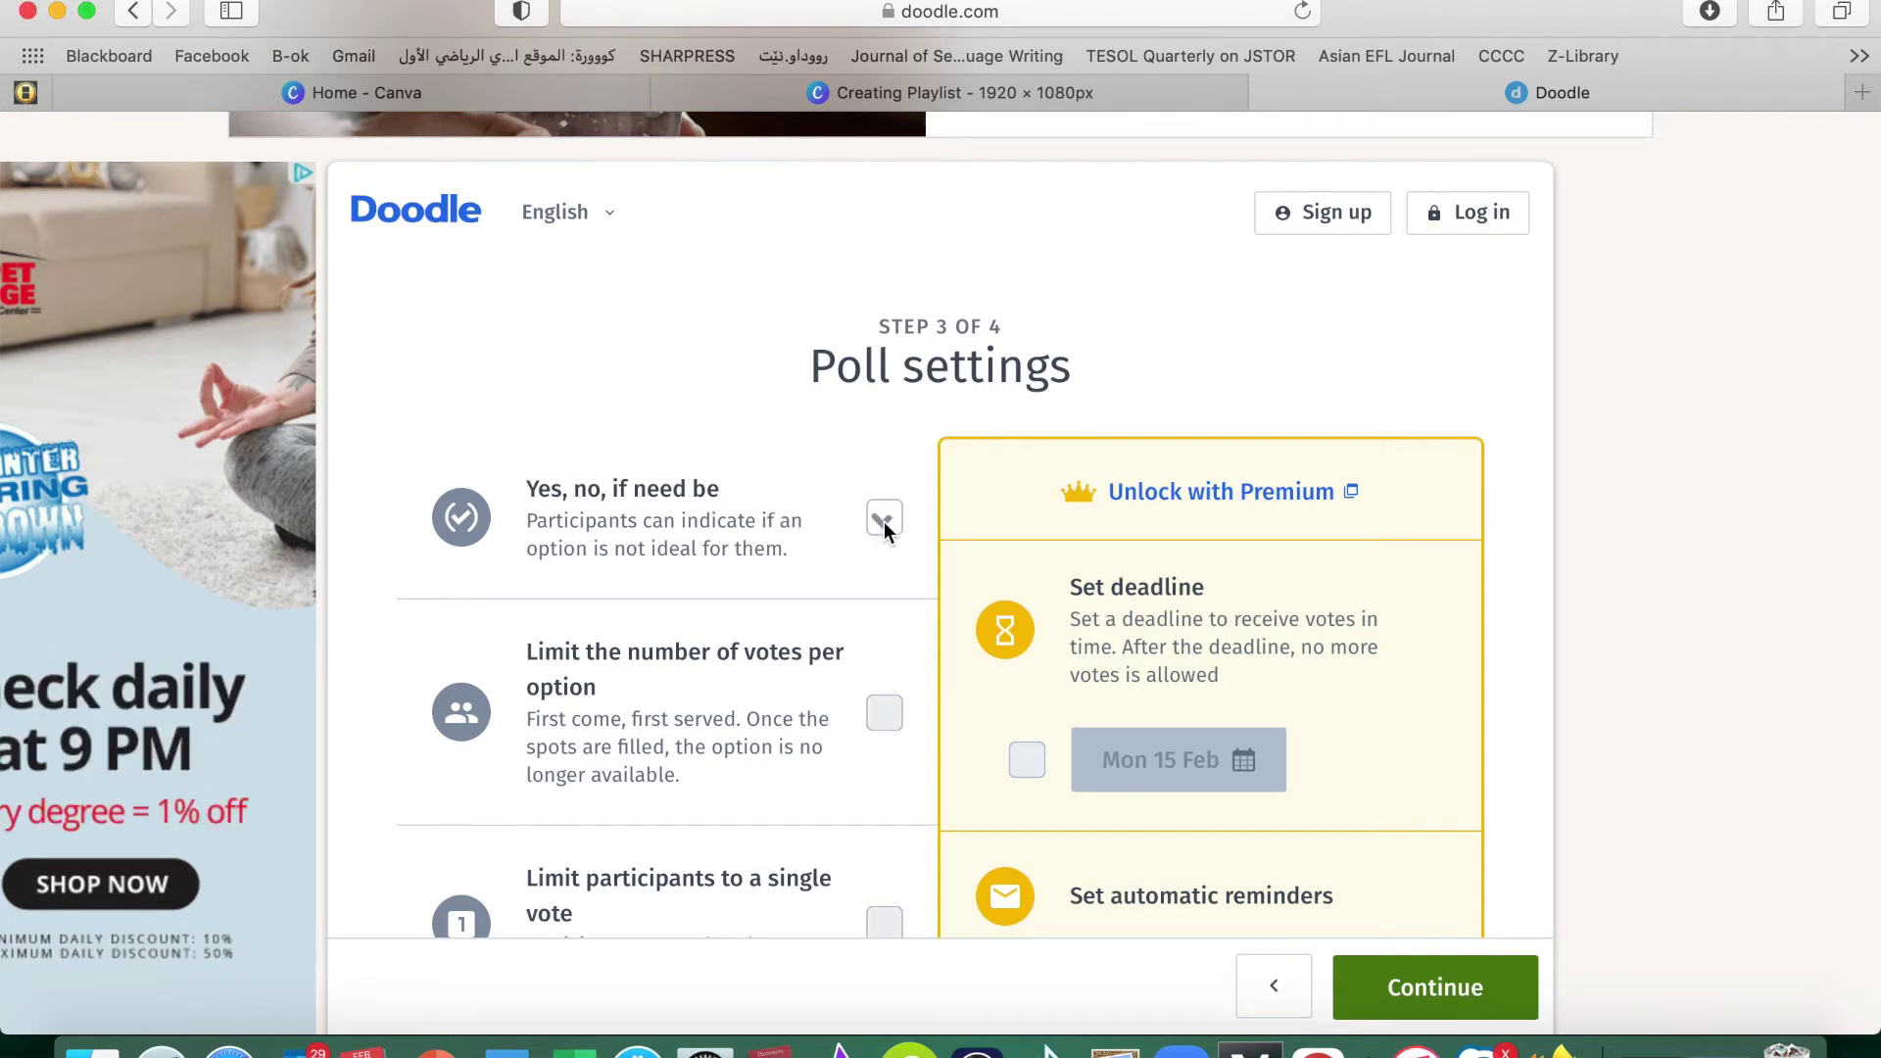
scroll(620, 696, down, 5)
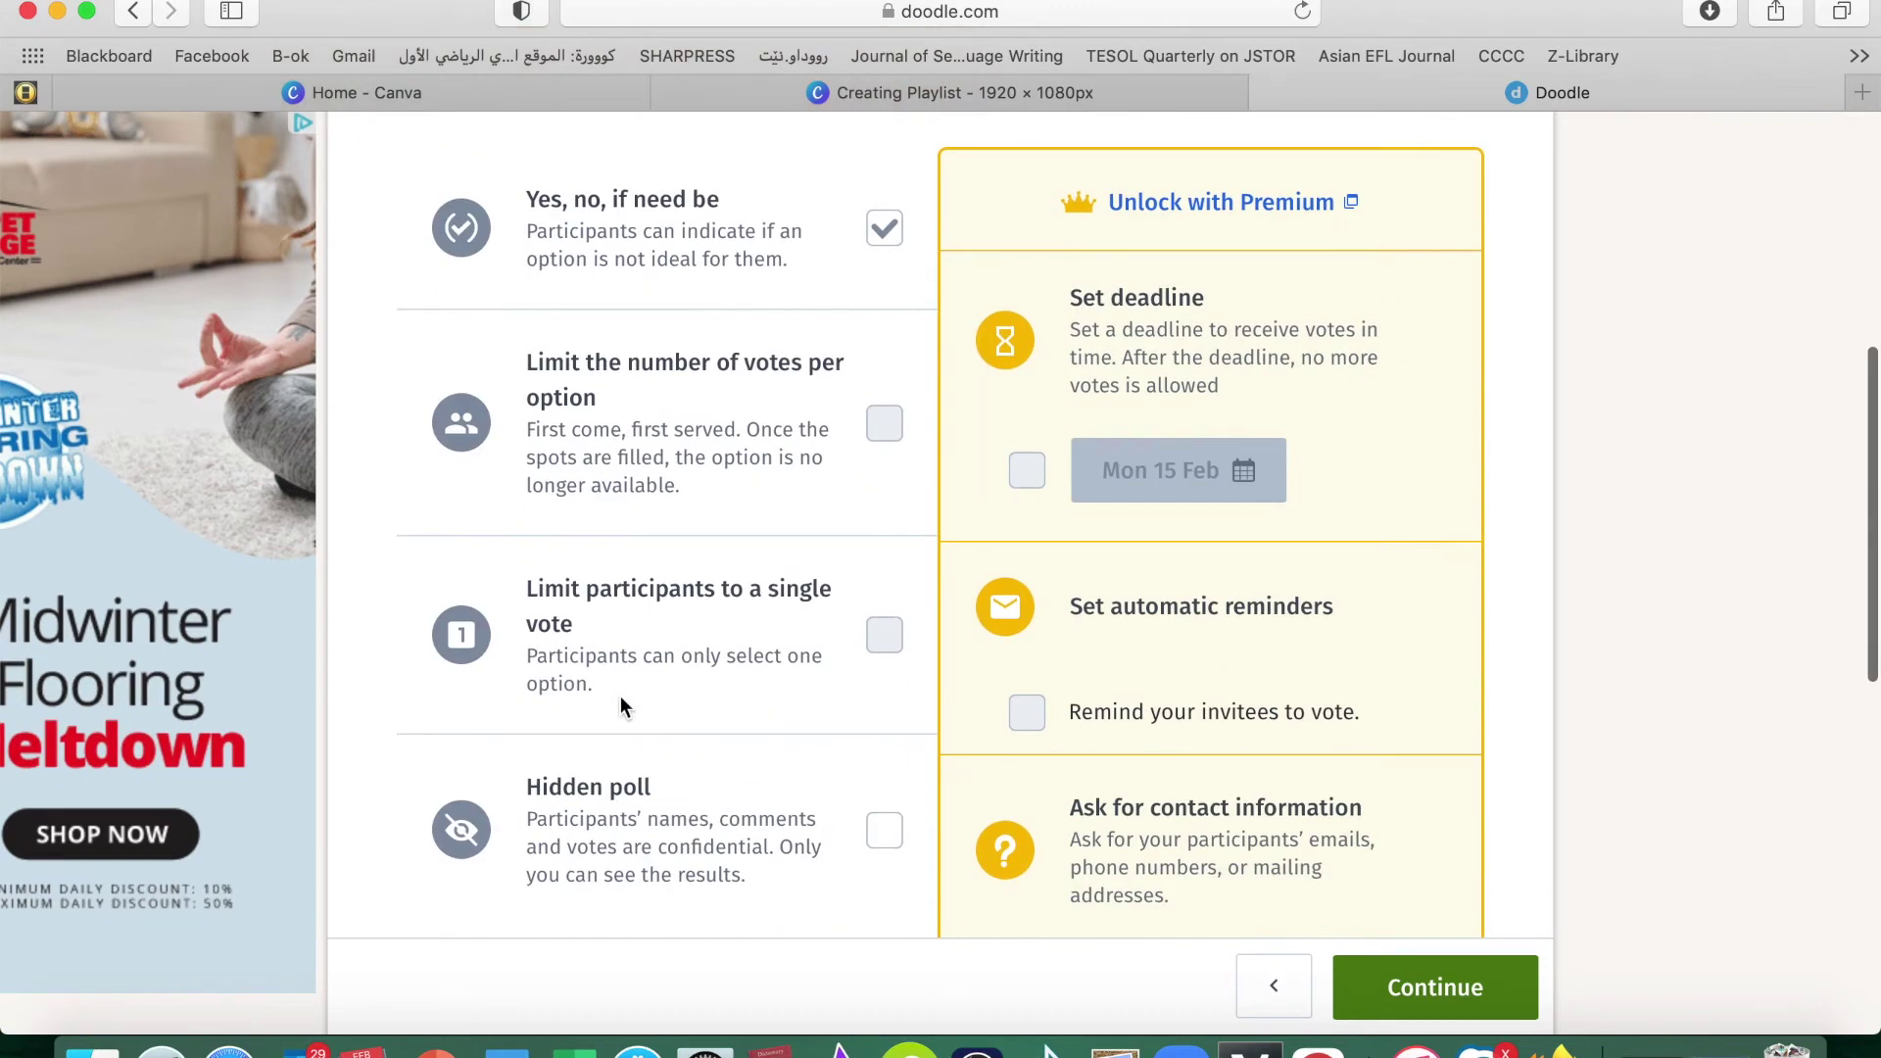
scroll(620, 695, up, 4)
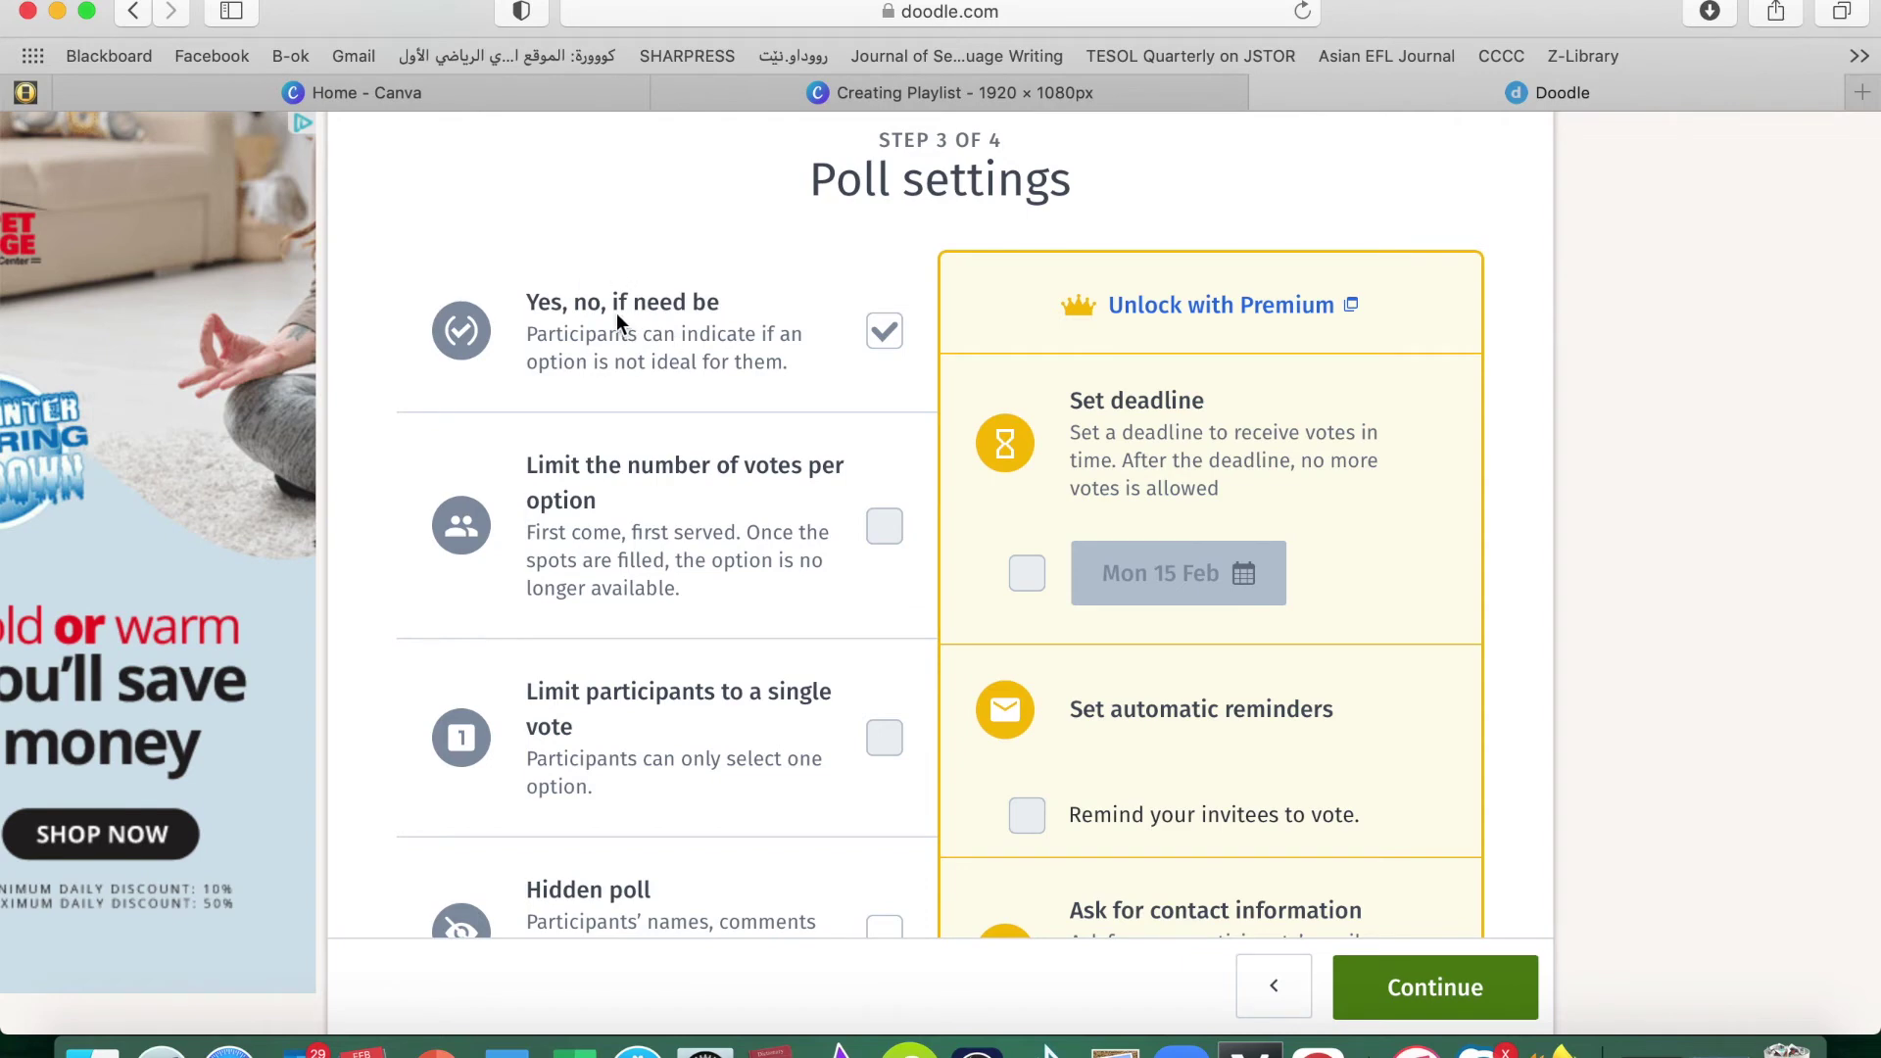
scroll(1258, 547, down, 5)
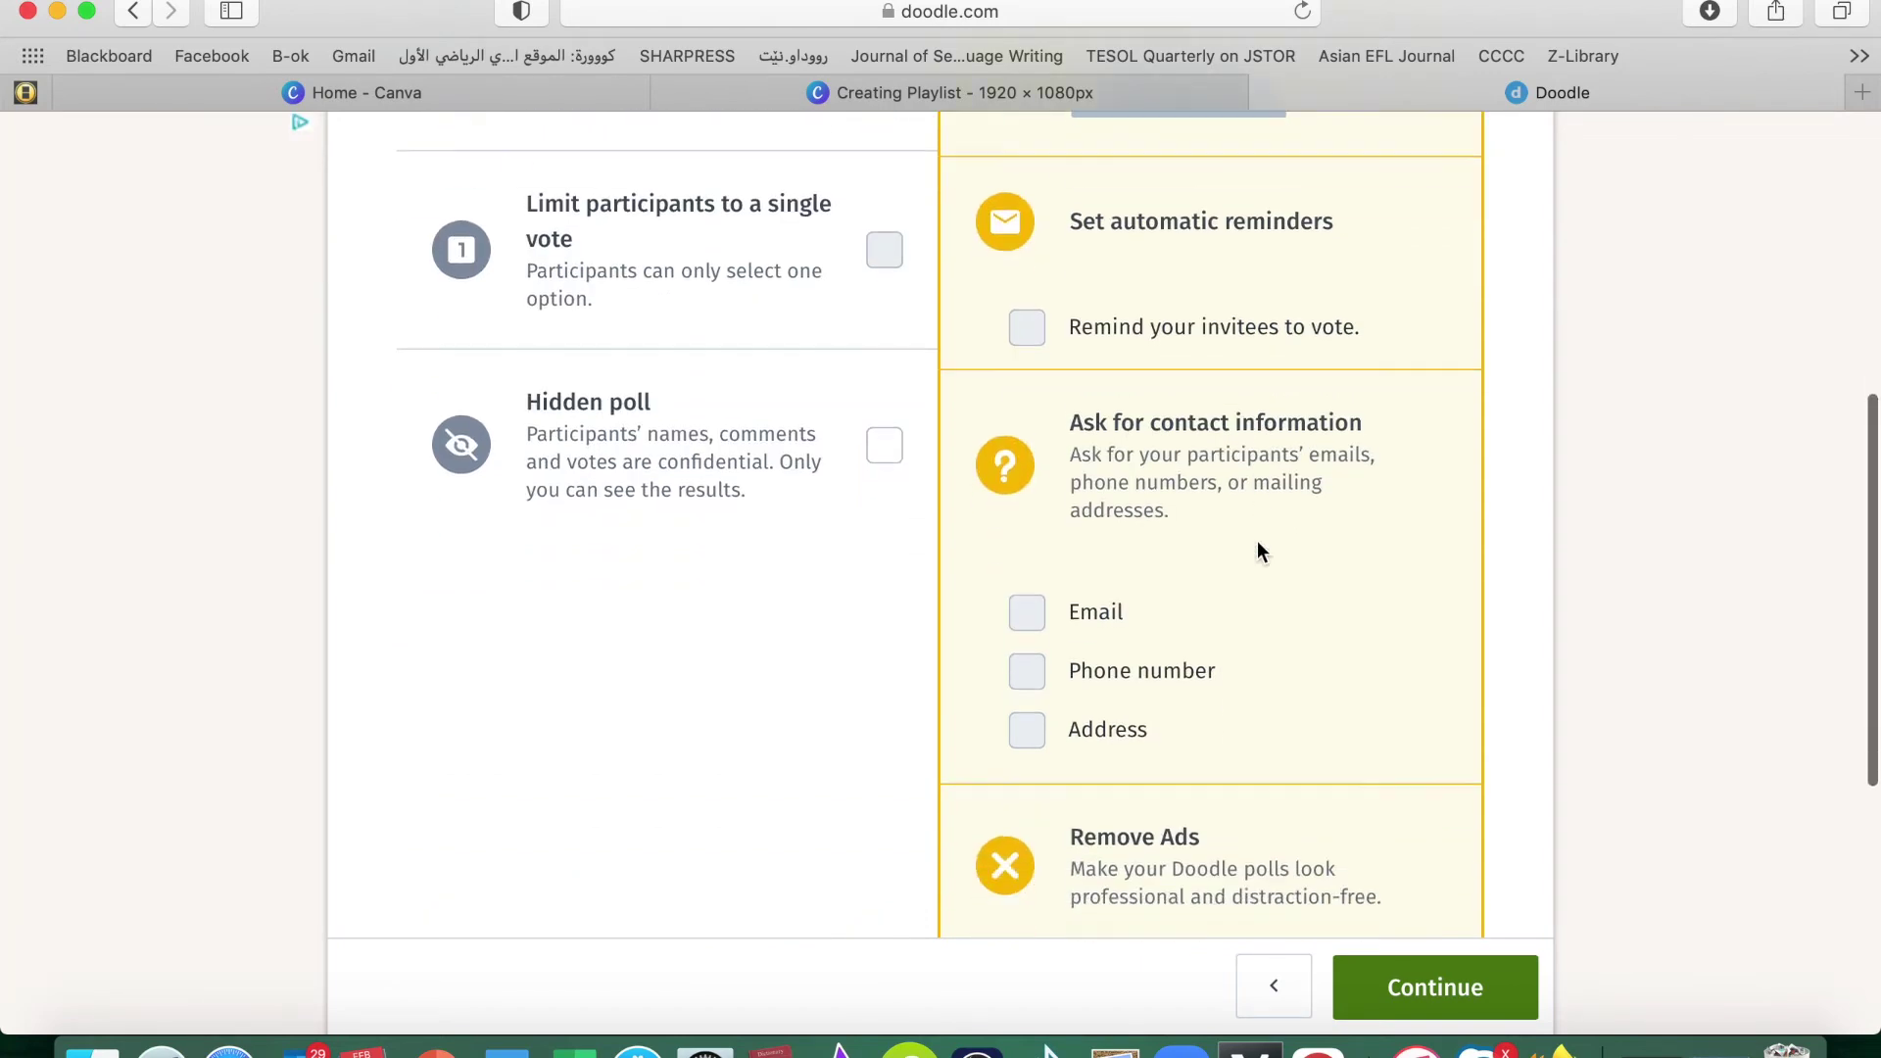
scroll(1256, 541, up, 4)
scroll(1052, 520, down, 6)
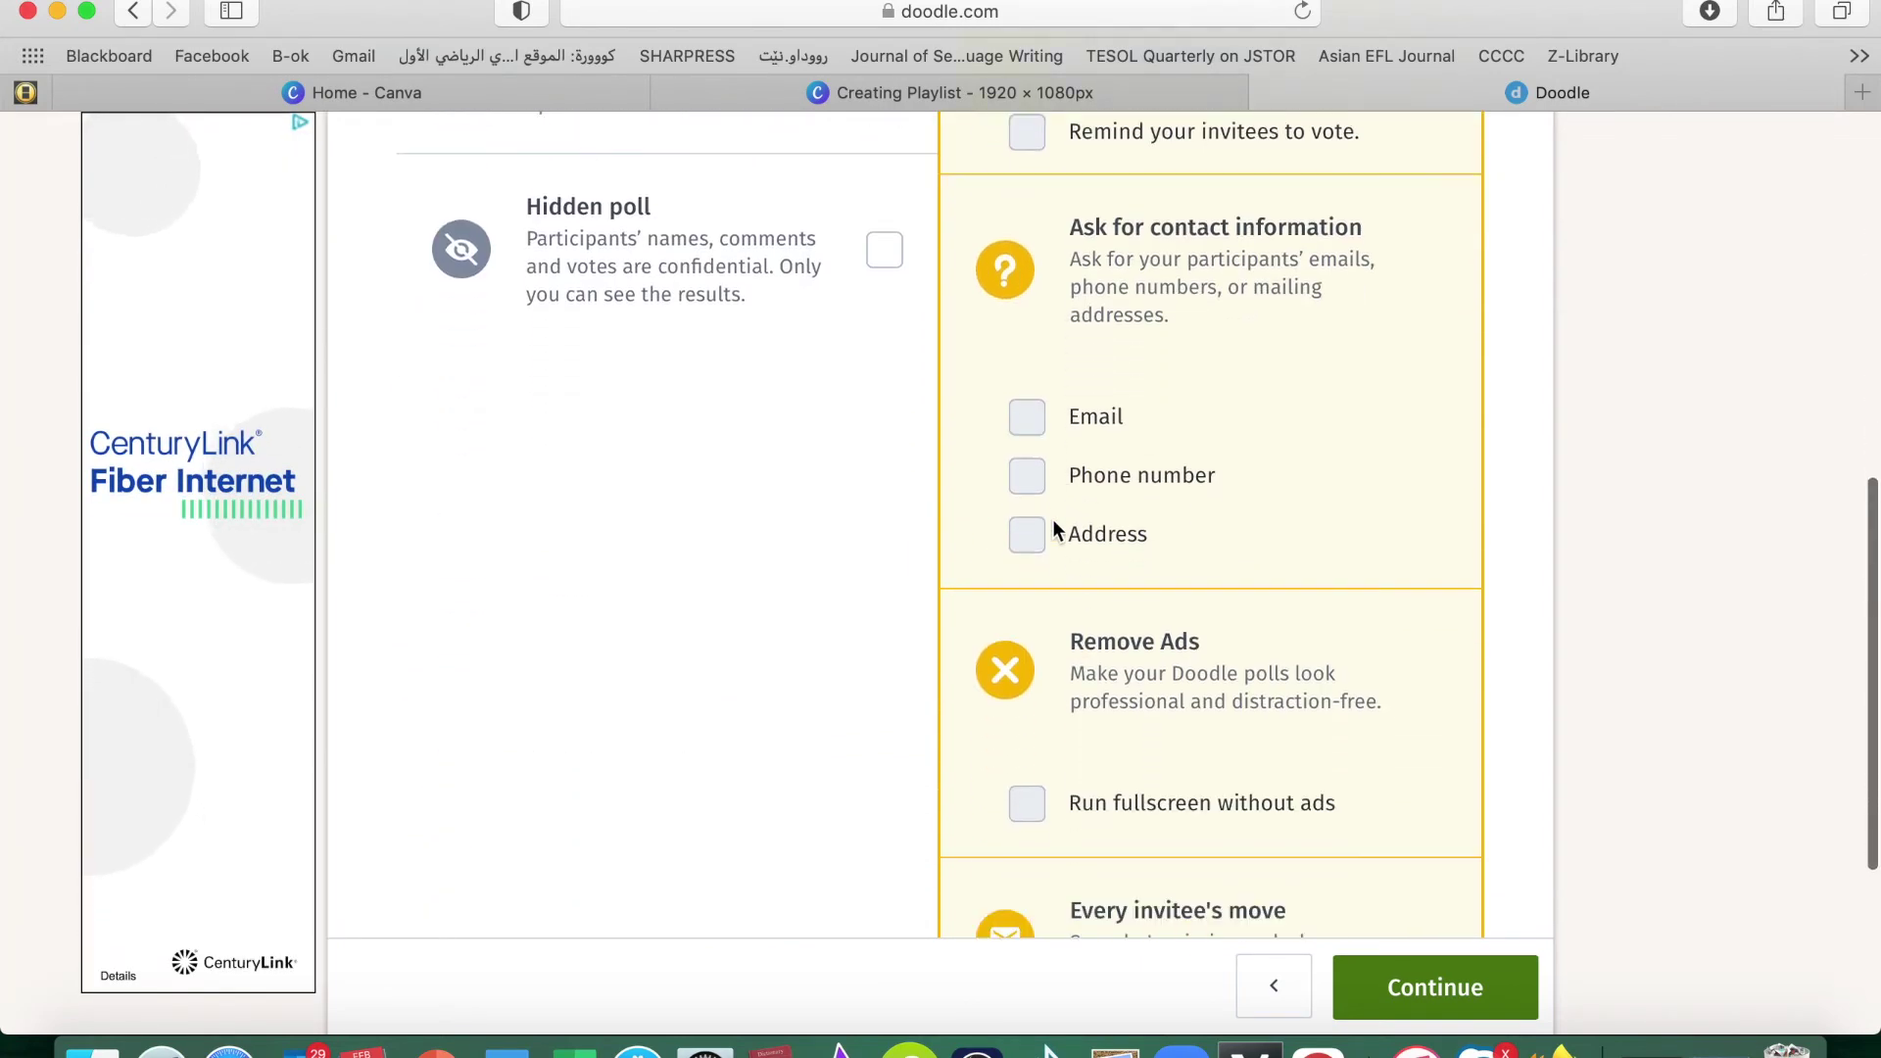
scroll(1052, 519, down, 5)
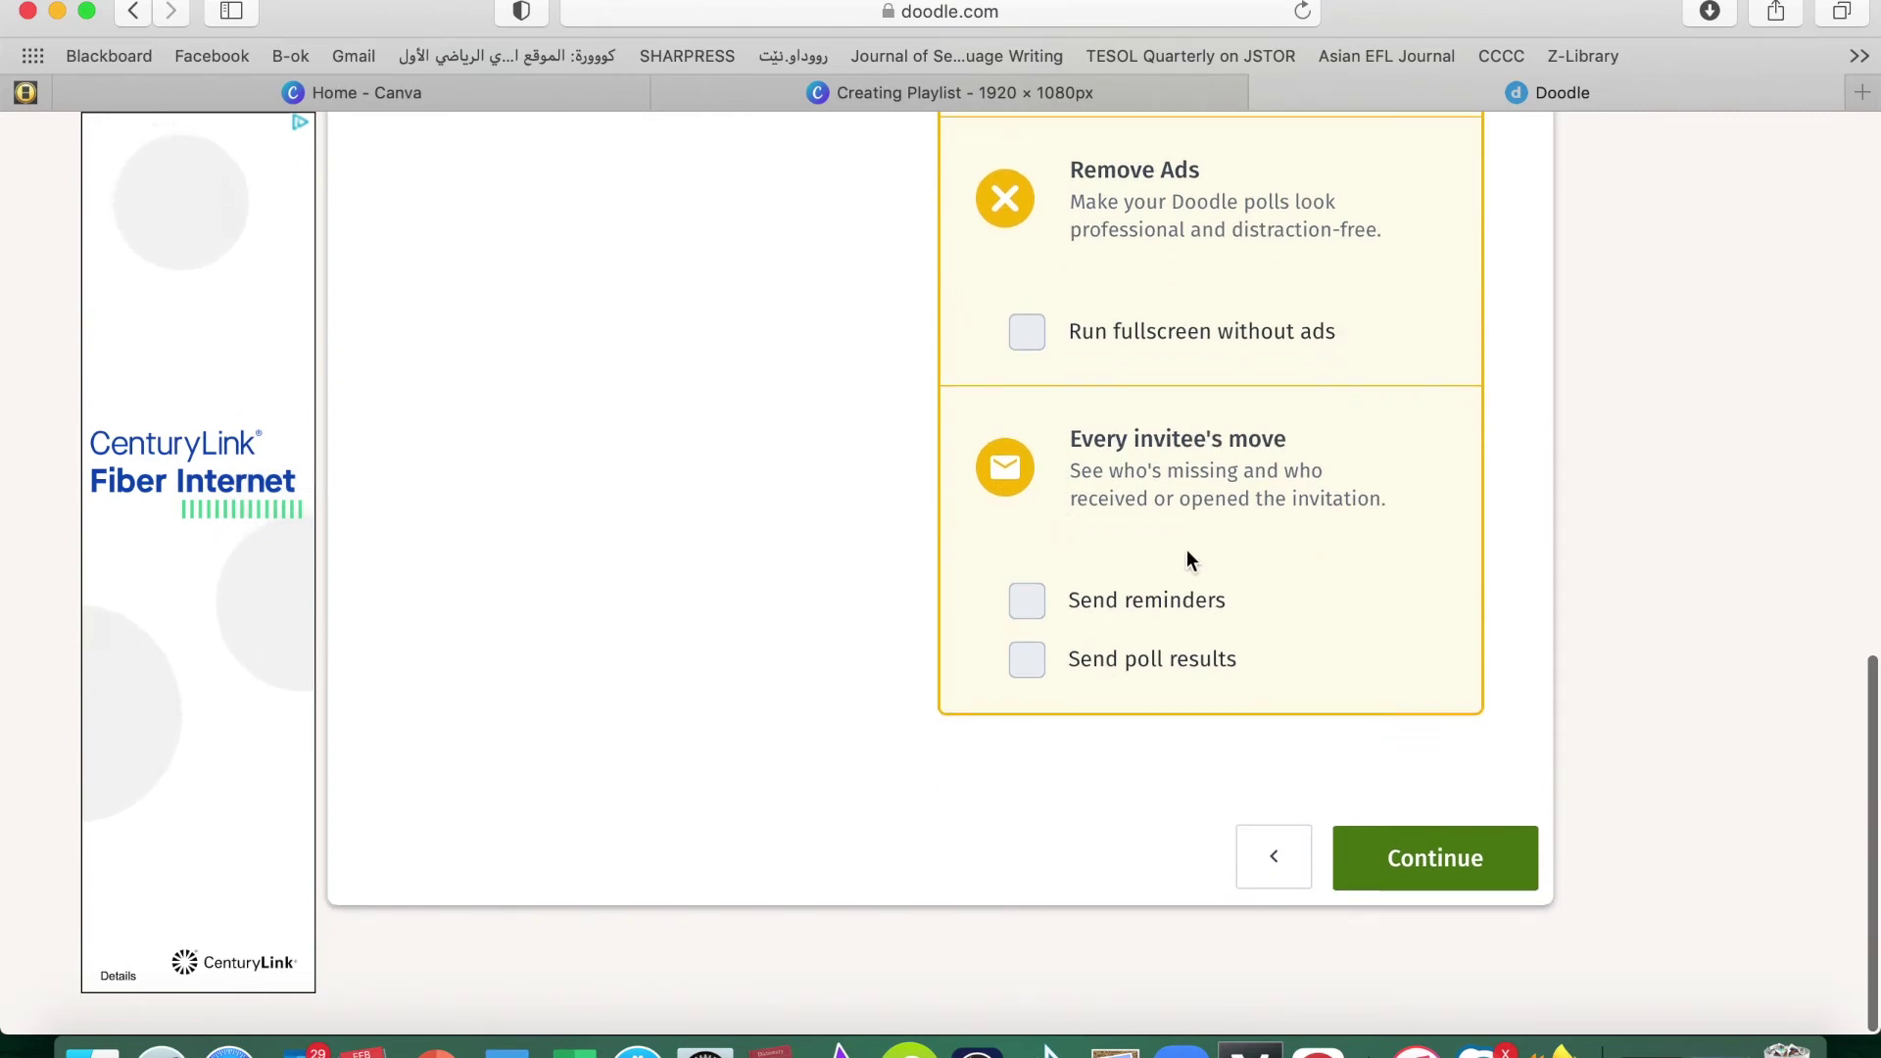
click(1431, 858)
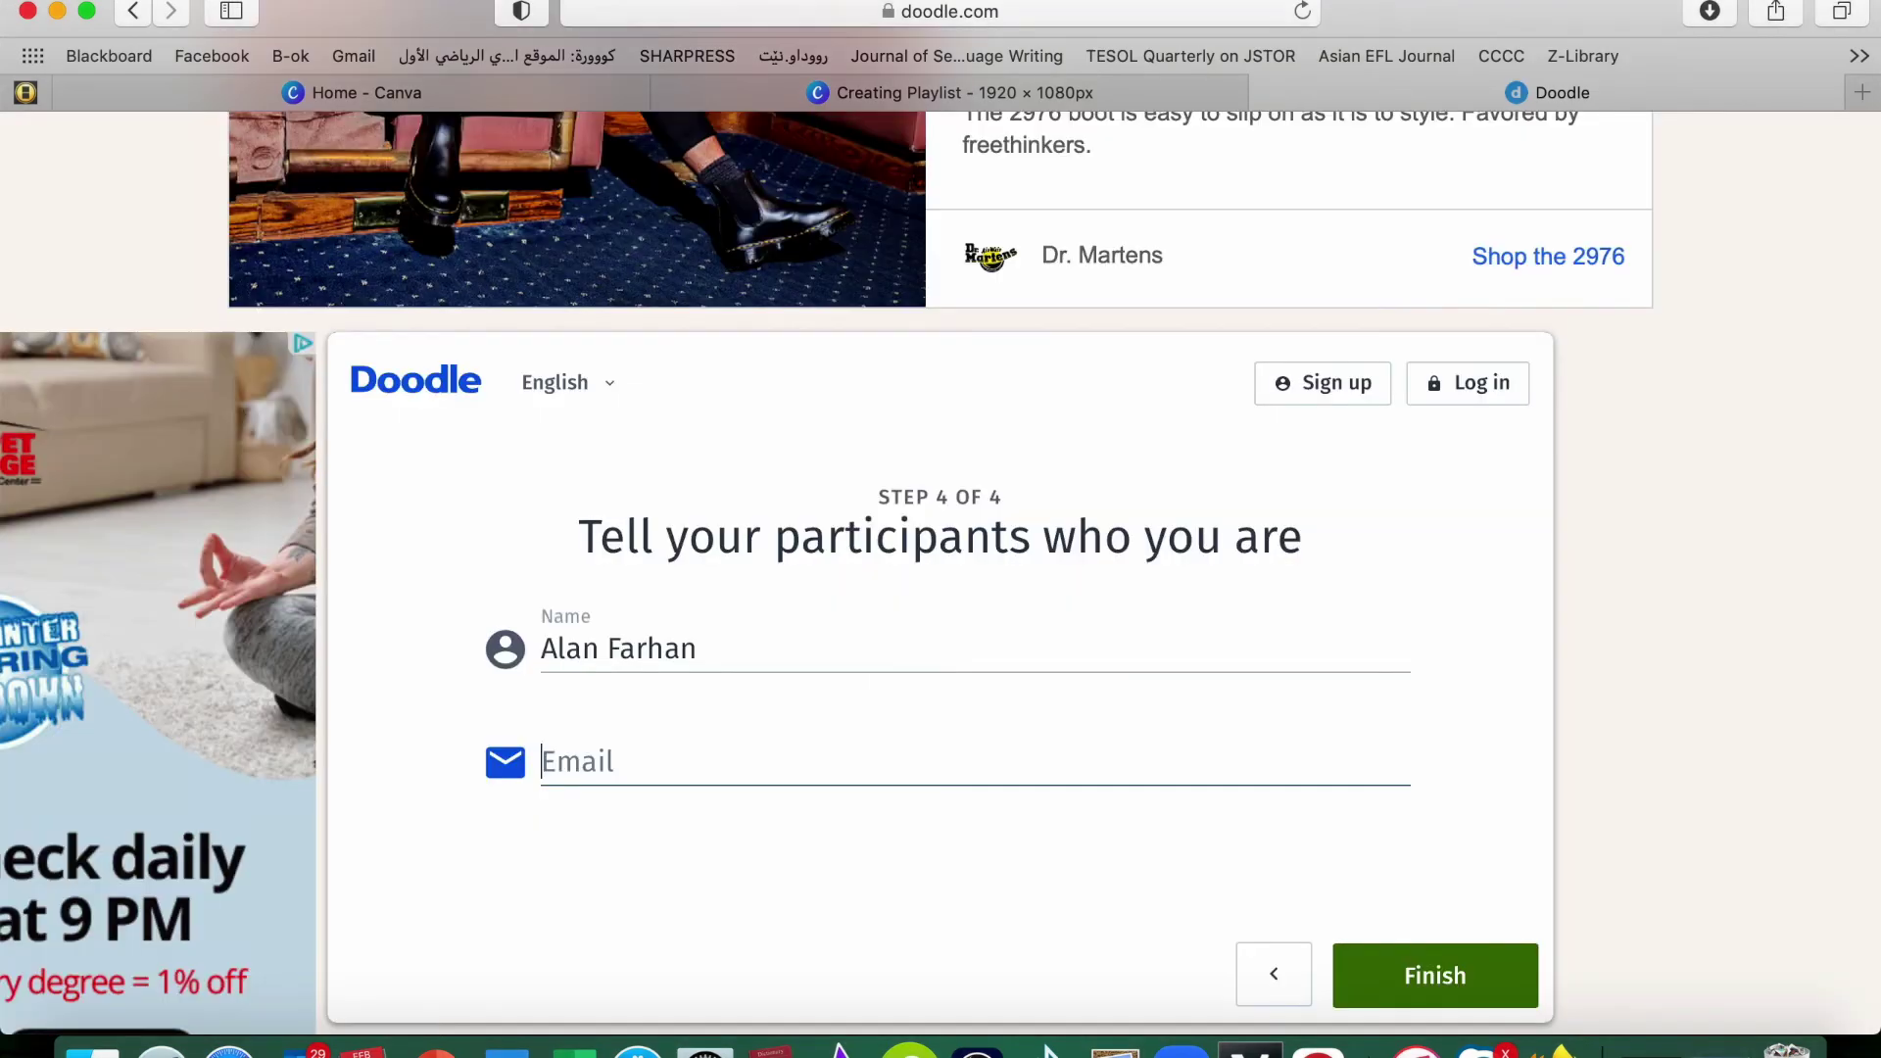
Finish the Committee Members poll and copy its invitation link
scroll(941, 548, down, 2)
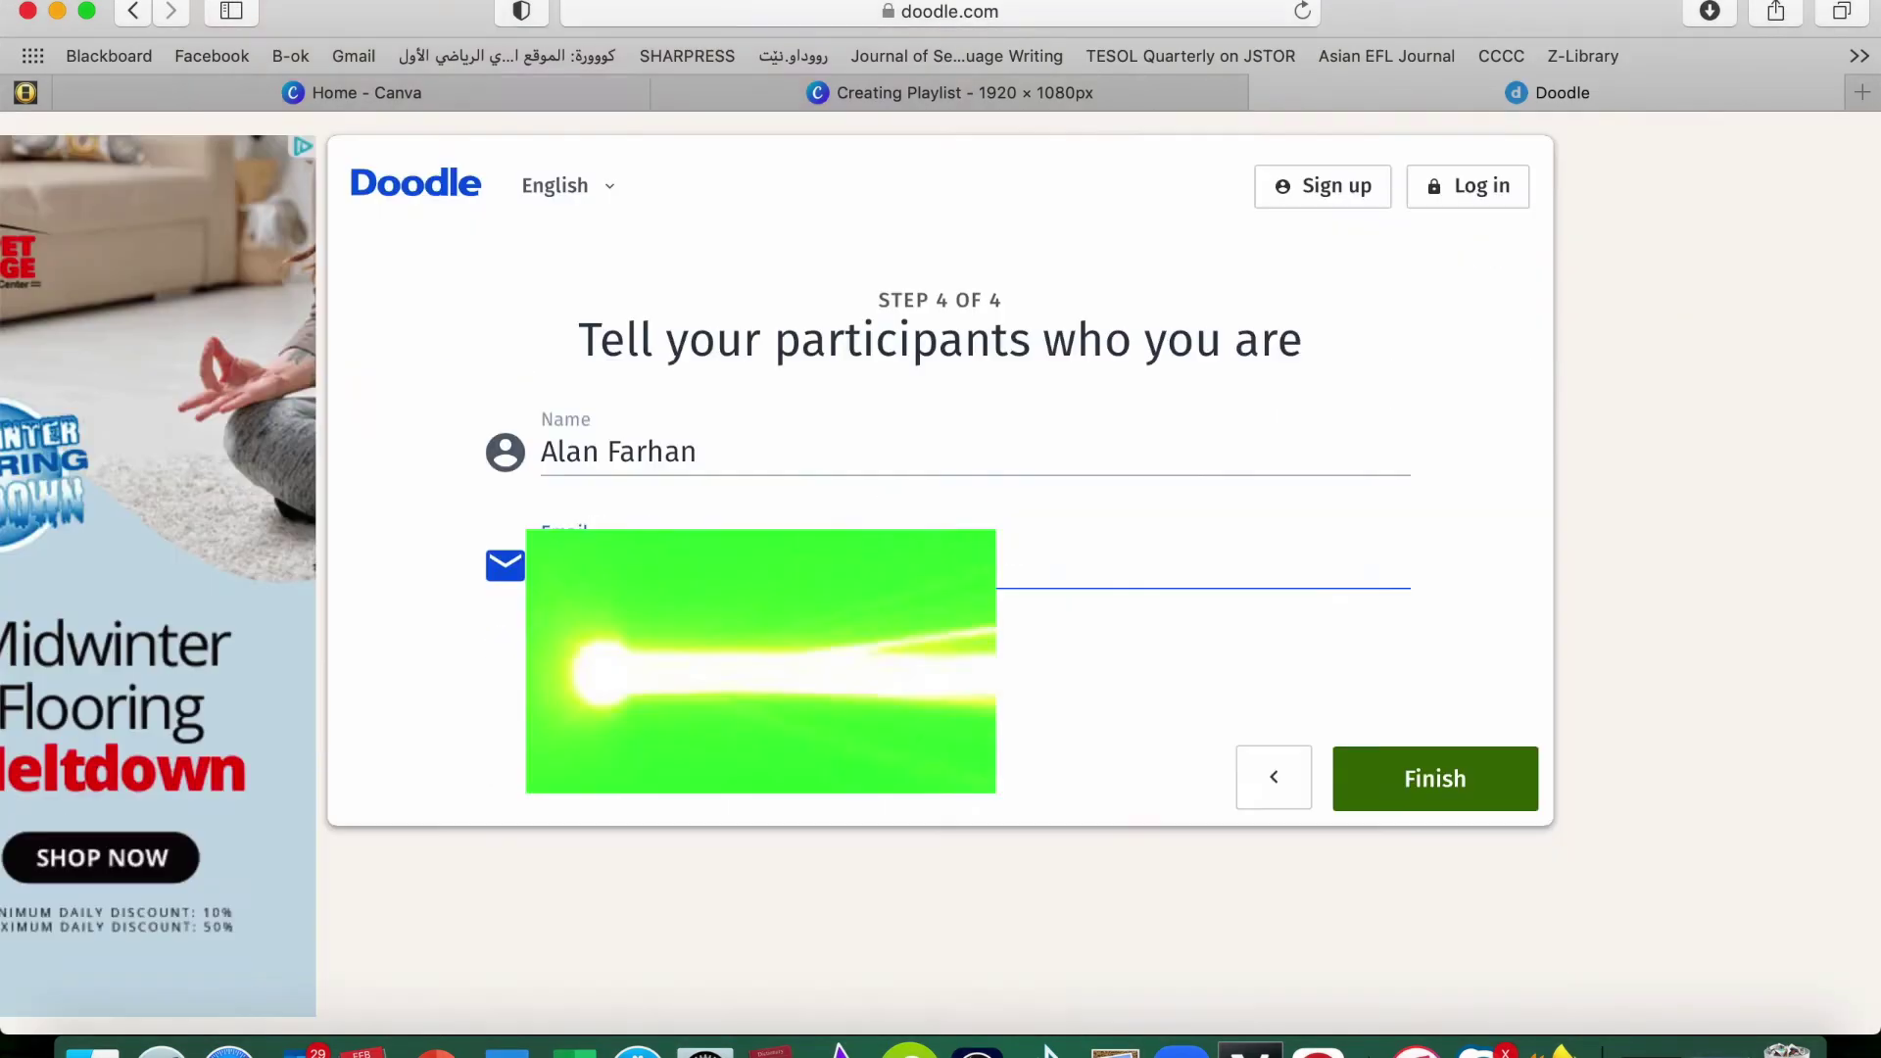
click(1437, 783)
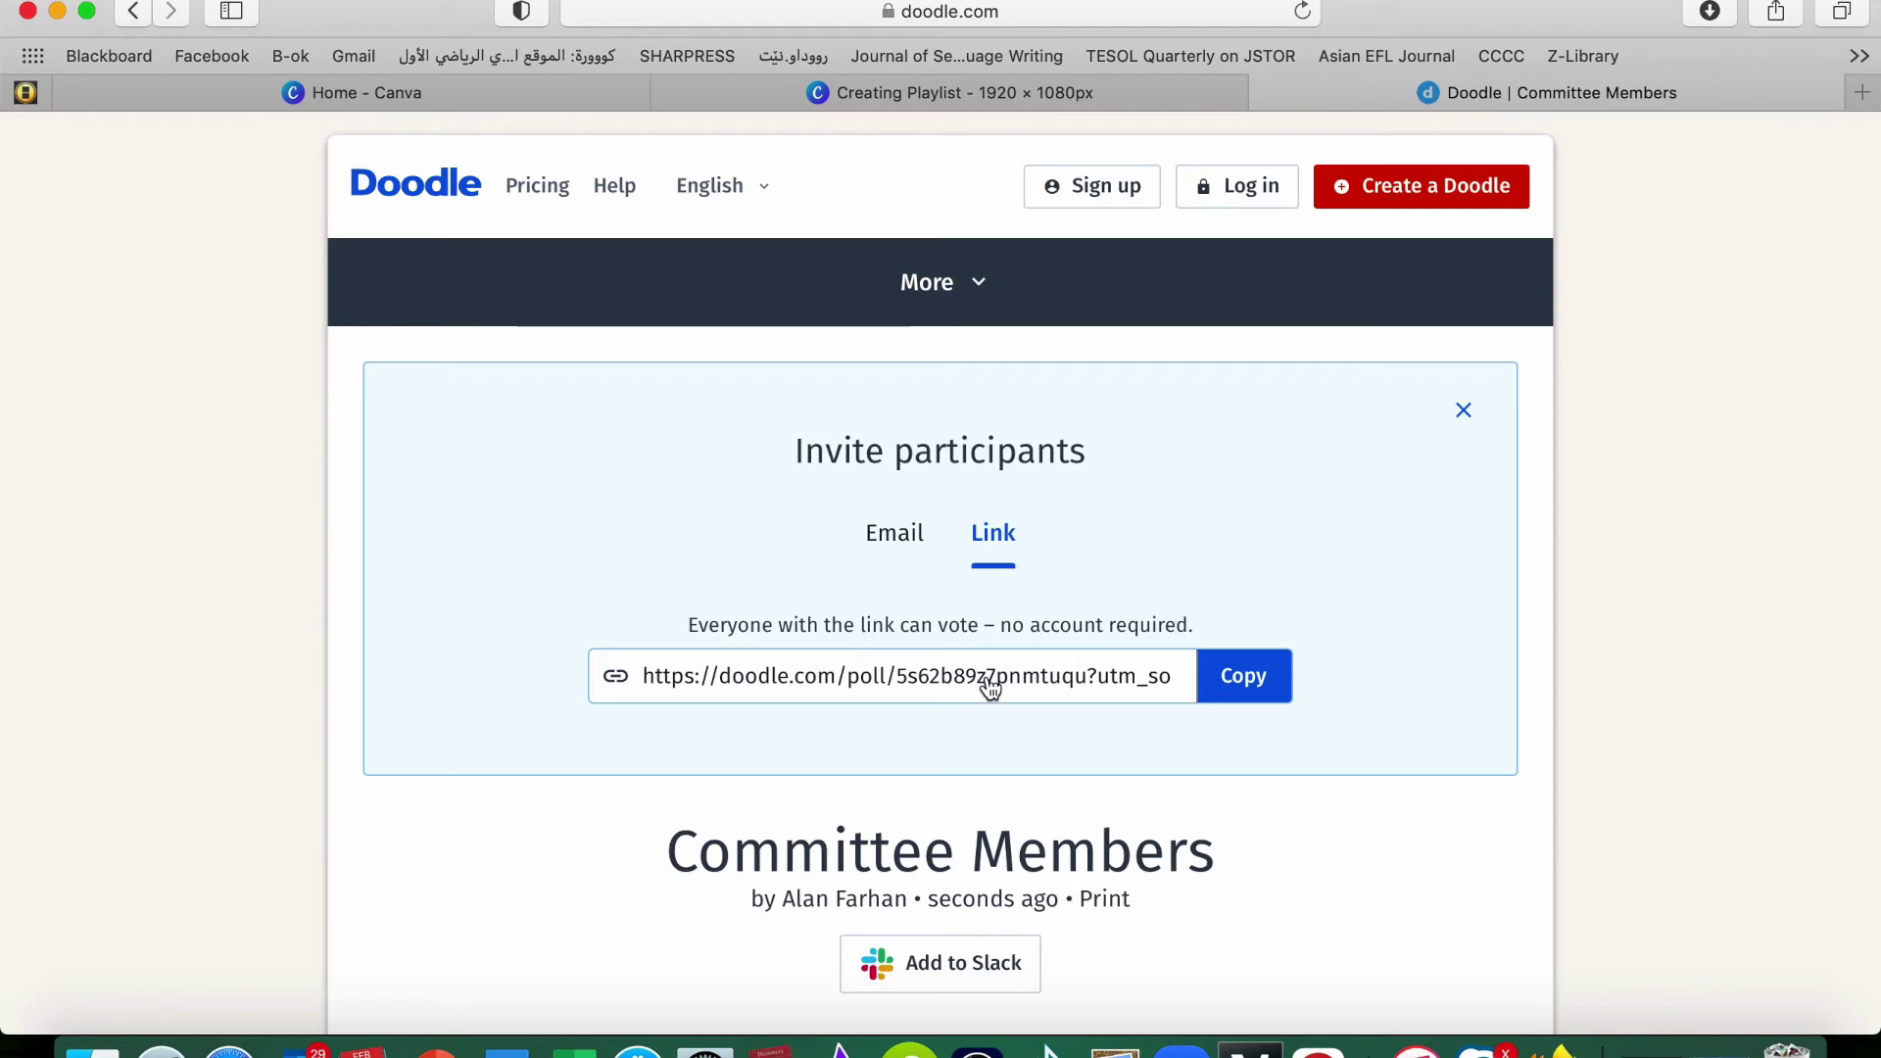
click(1245, 683)
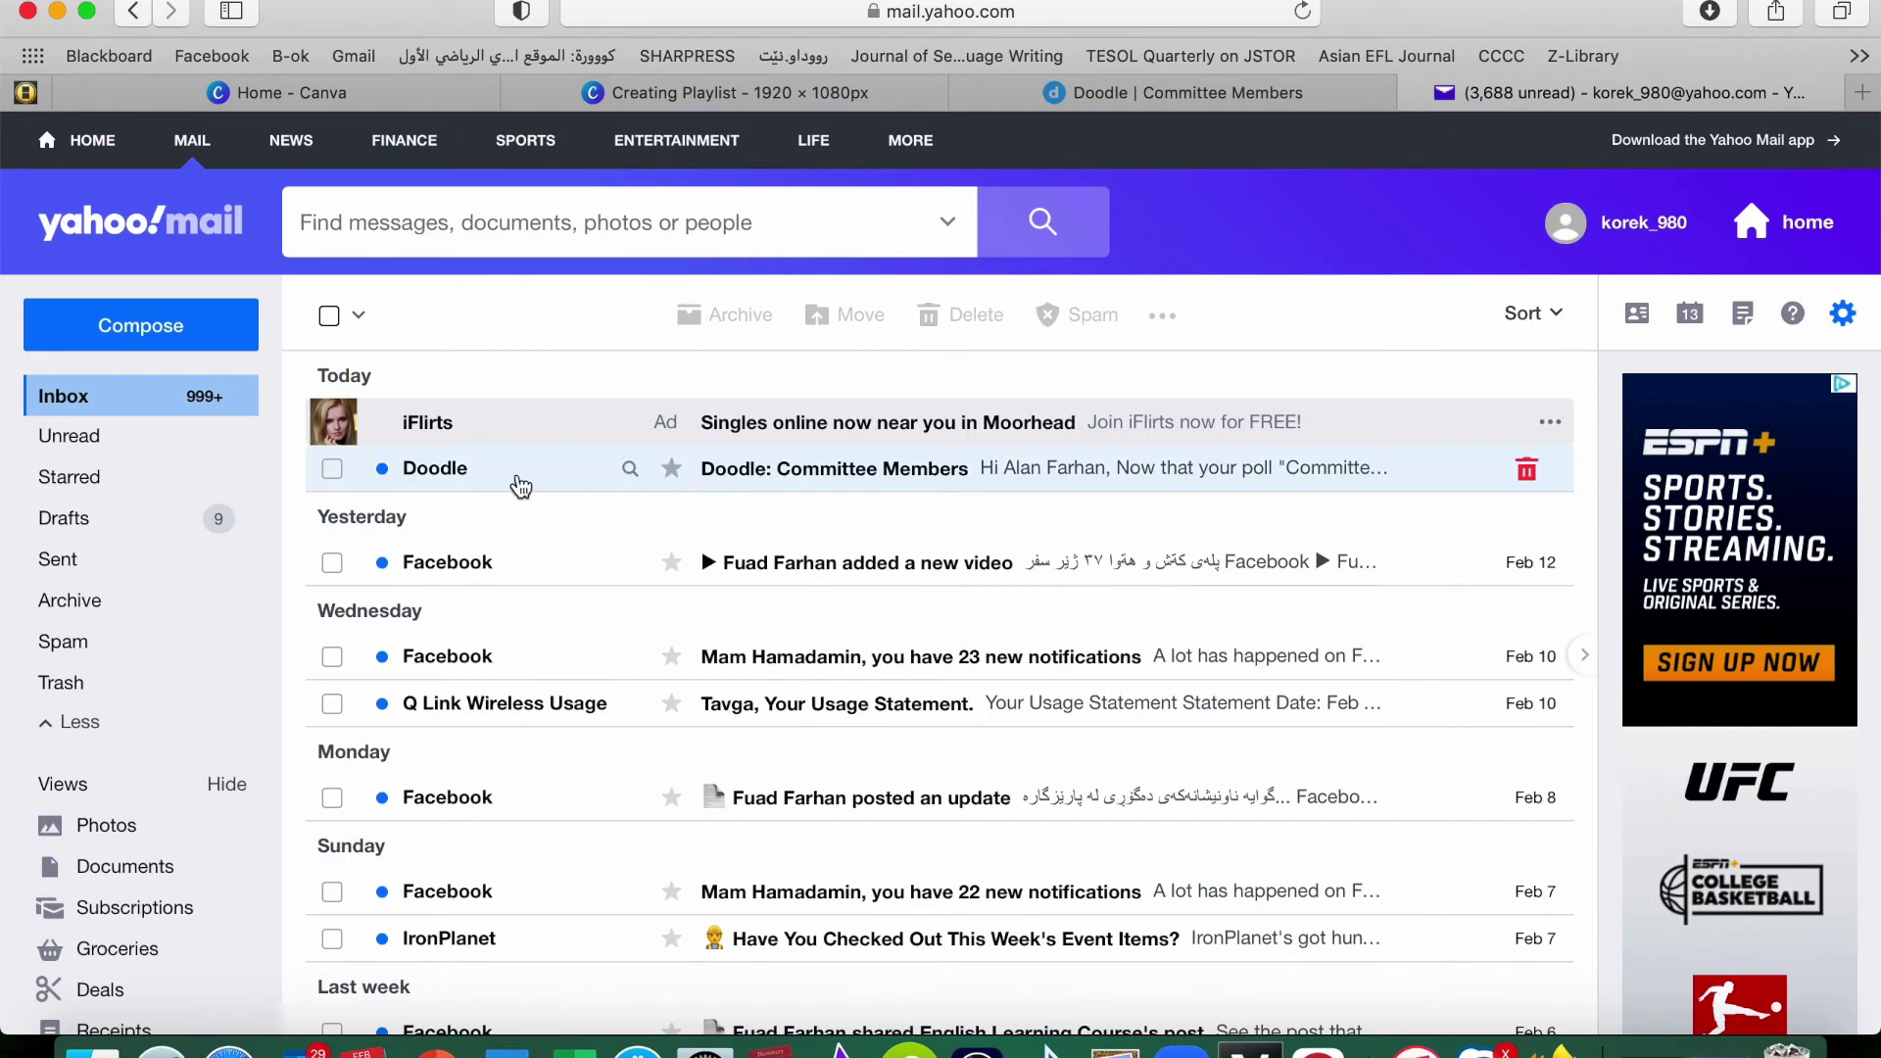
After viewing the Doodle email, compose a new message to the recipient with subject 'meeting'
click(862, 474)
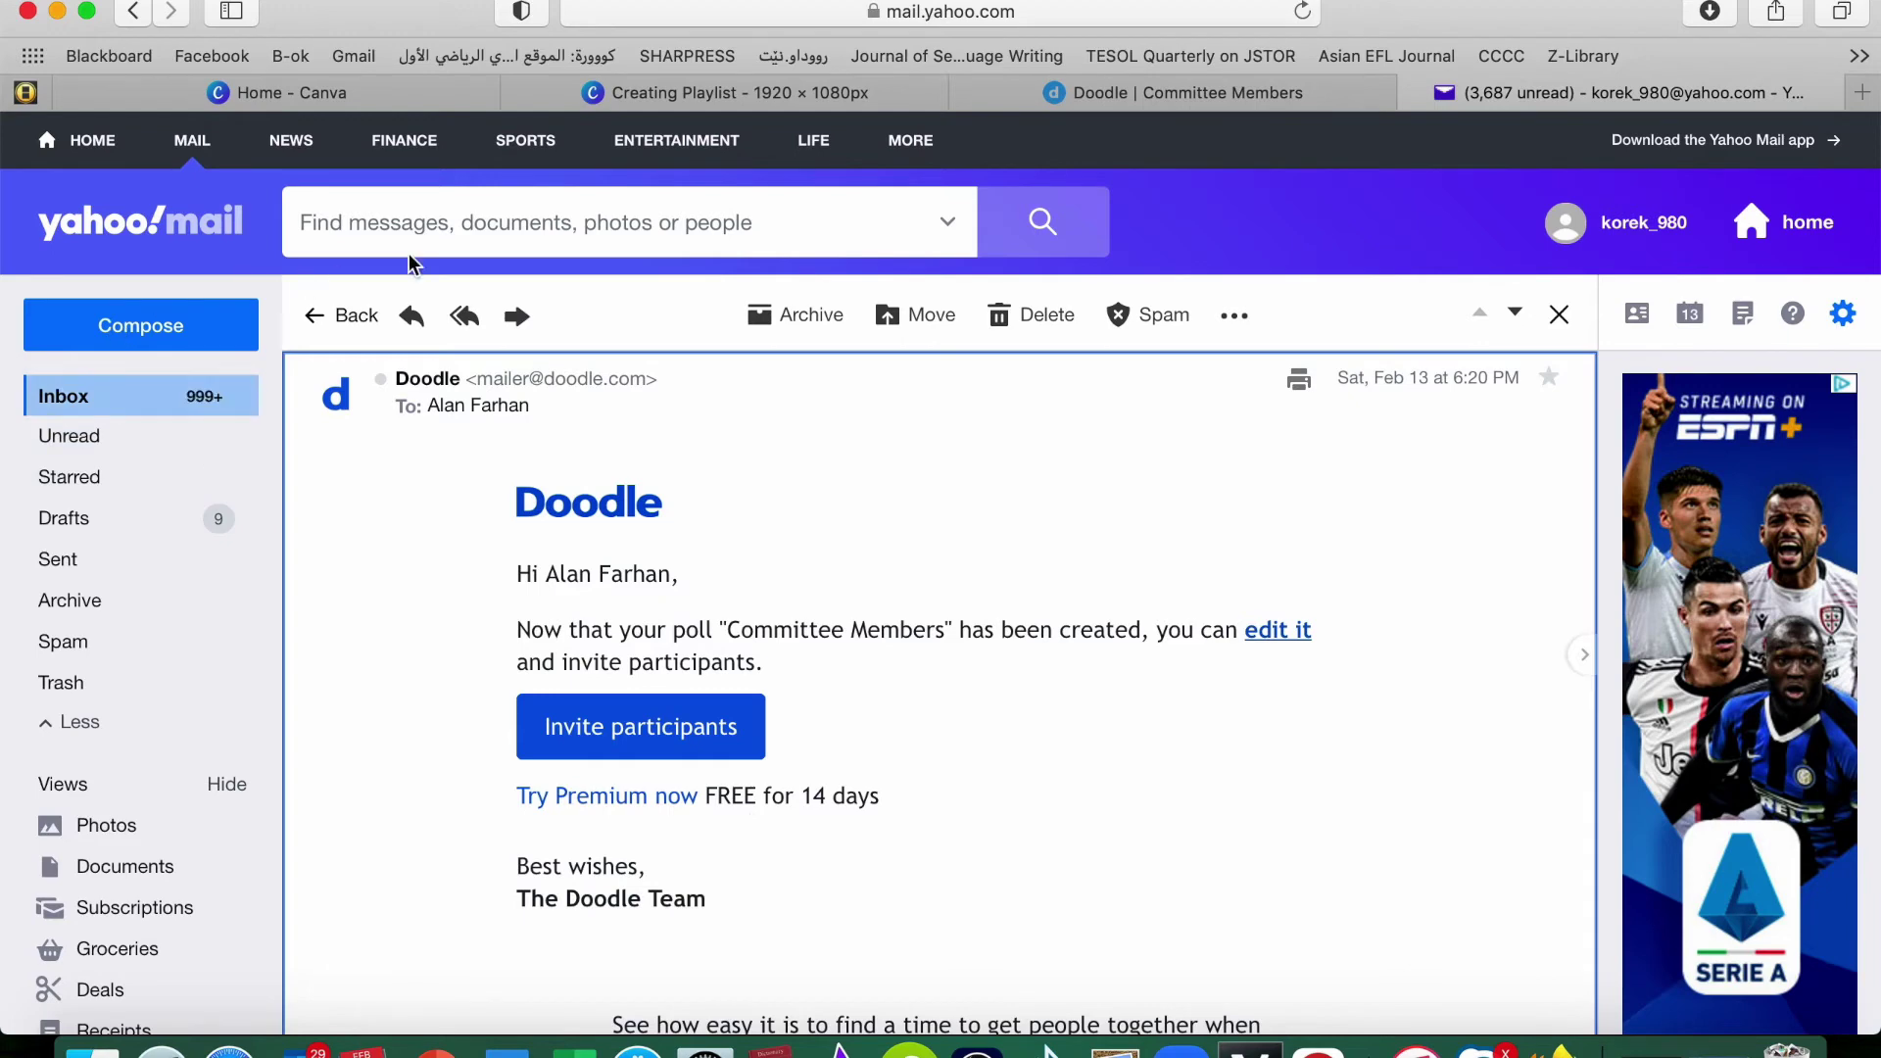
click(161, 326)
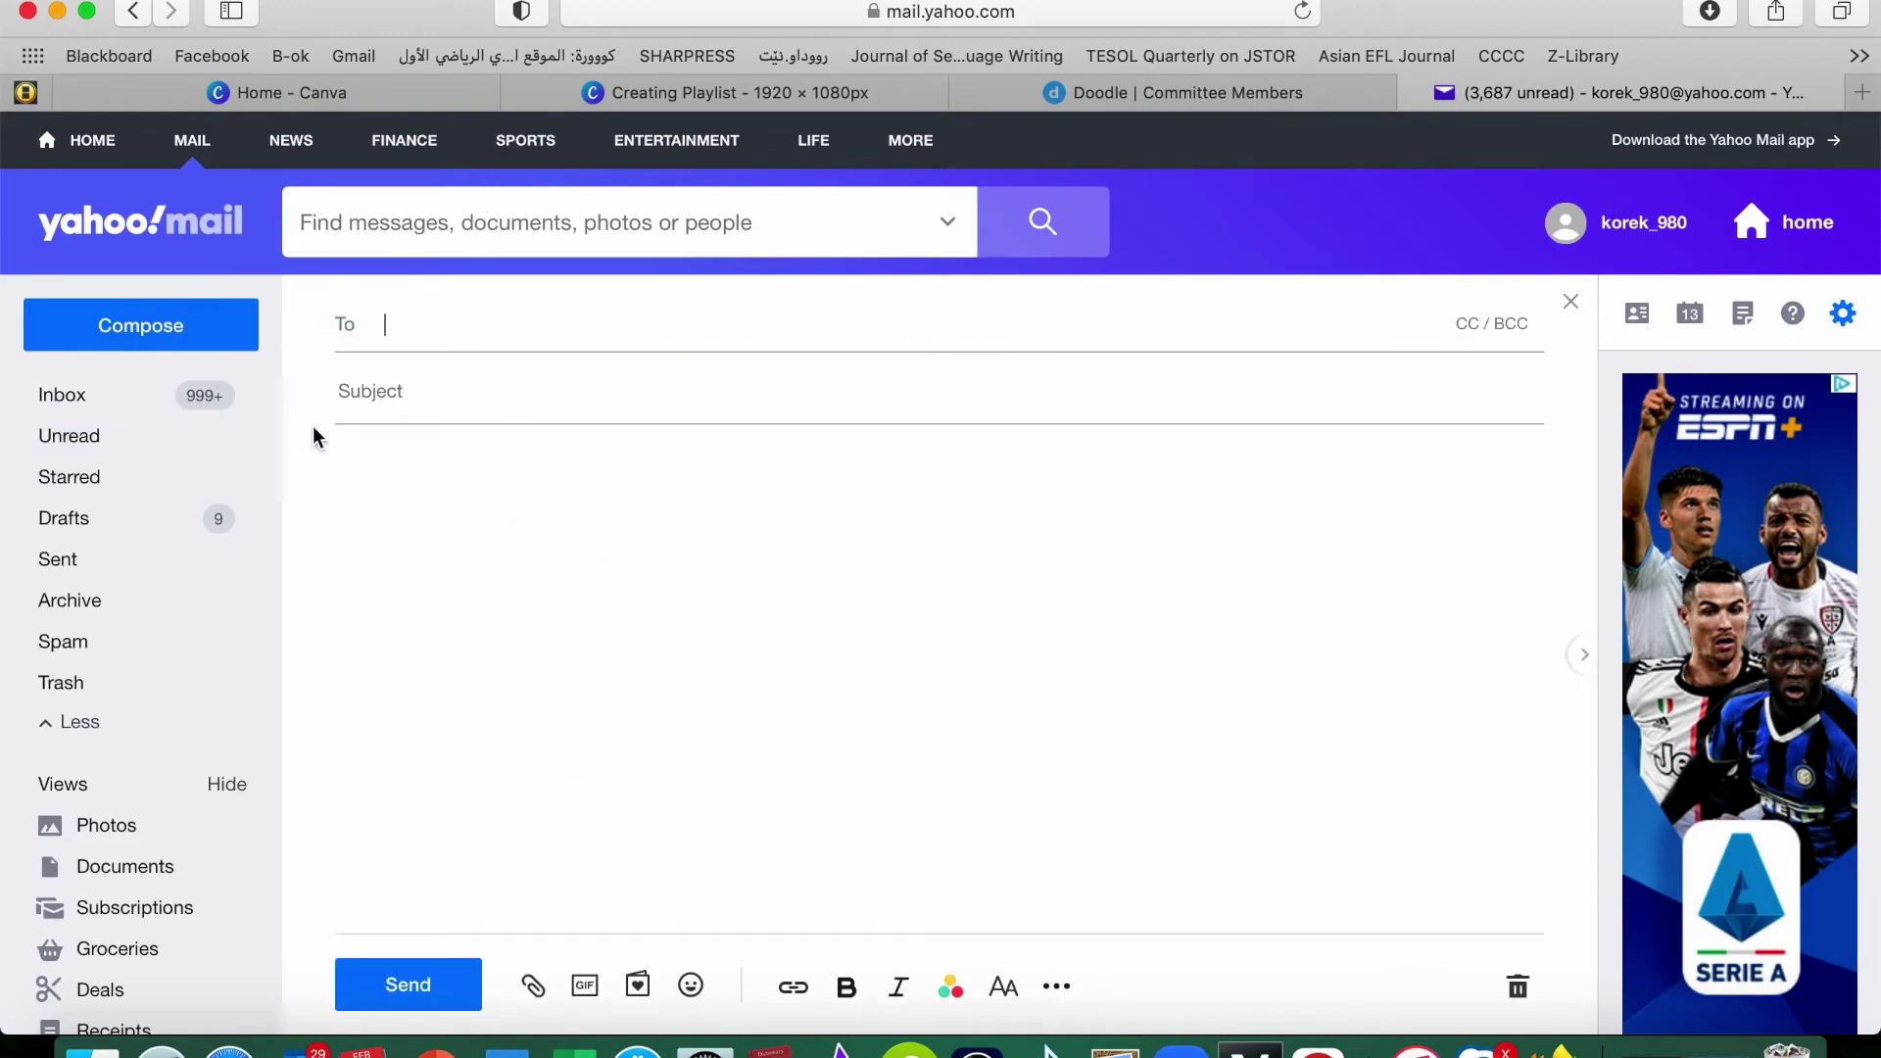
key(super+v)
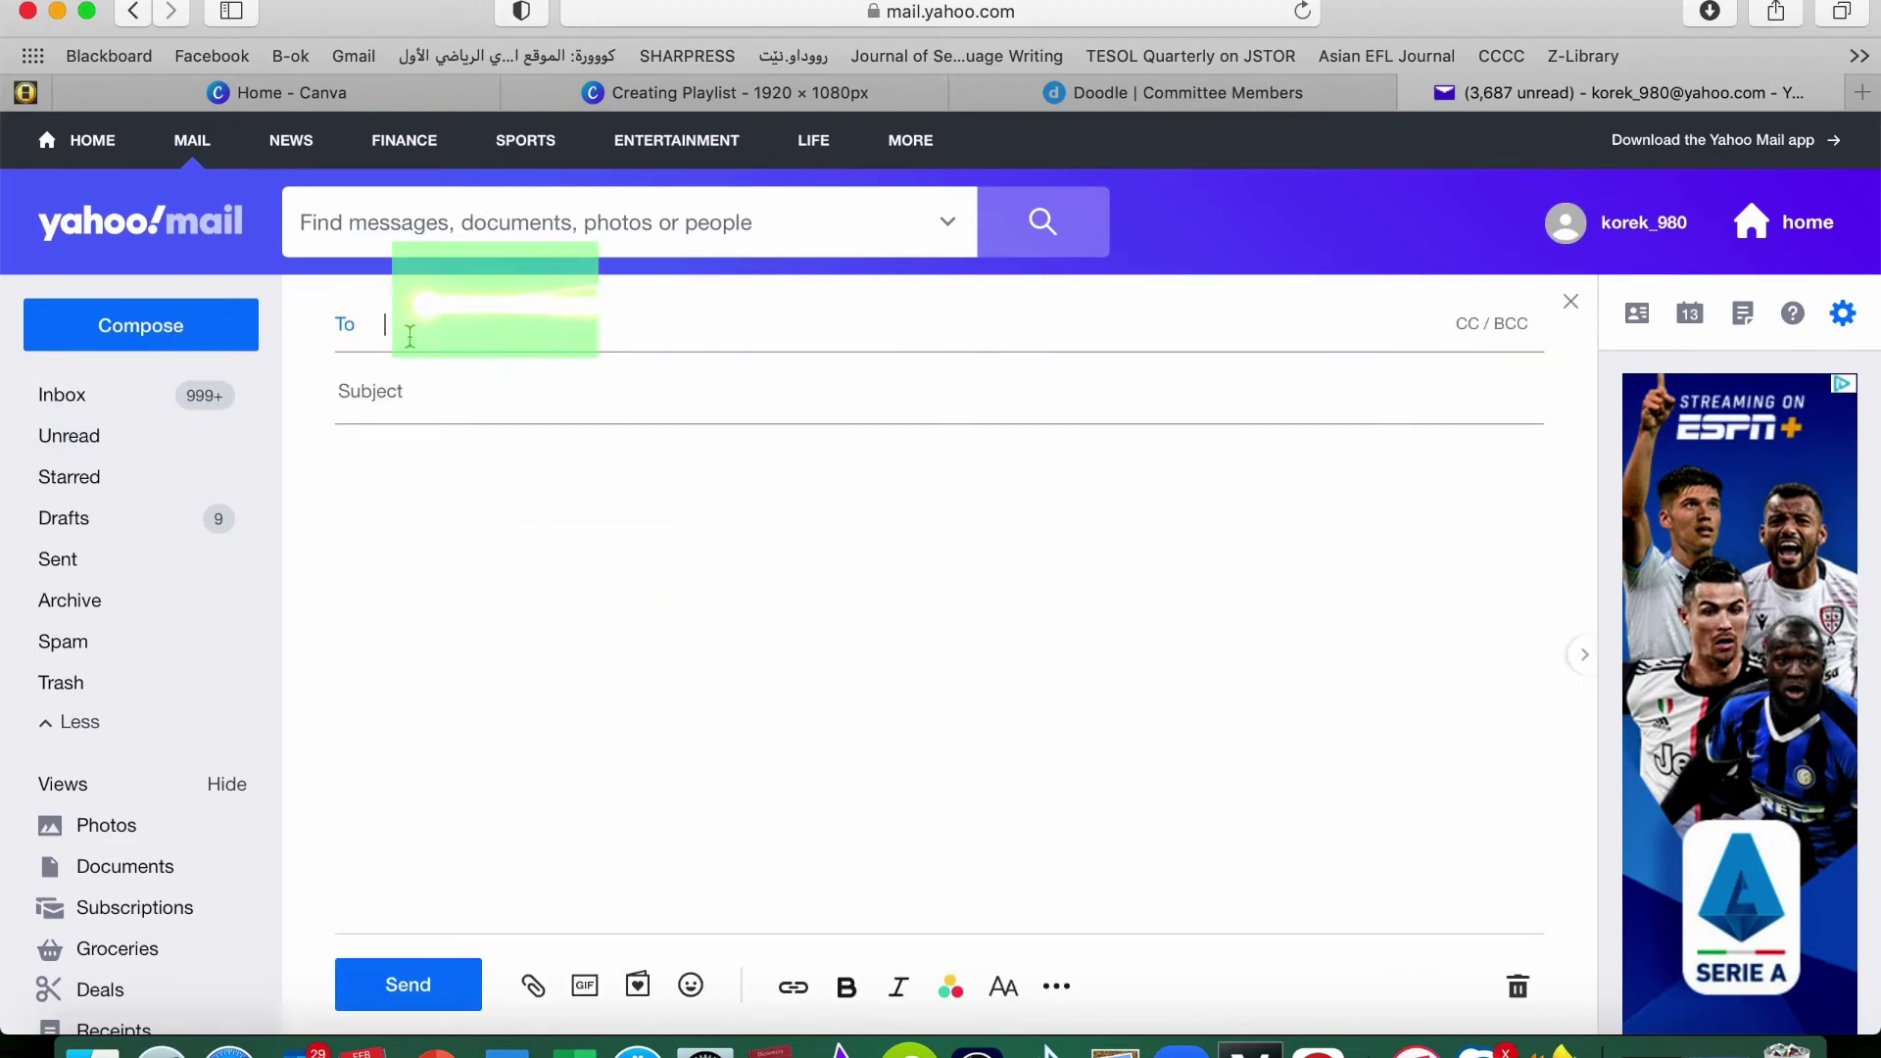
click(386, 396)
text(meet)
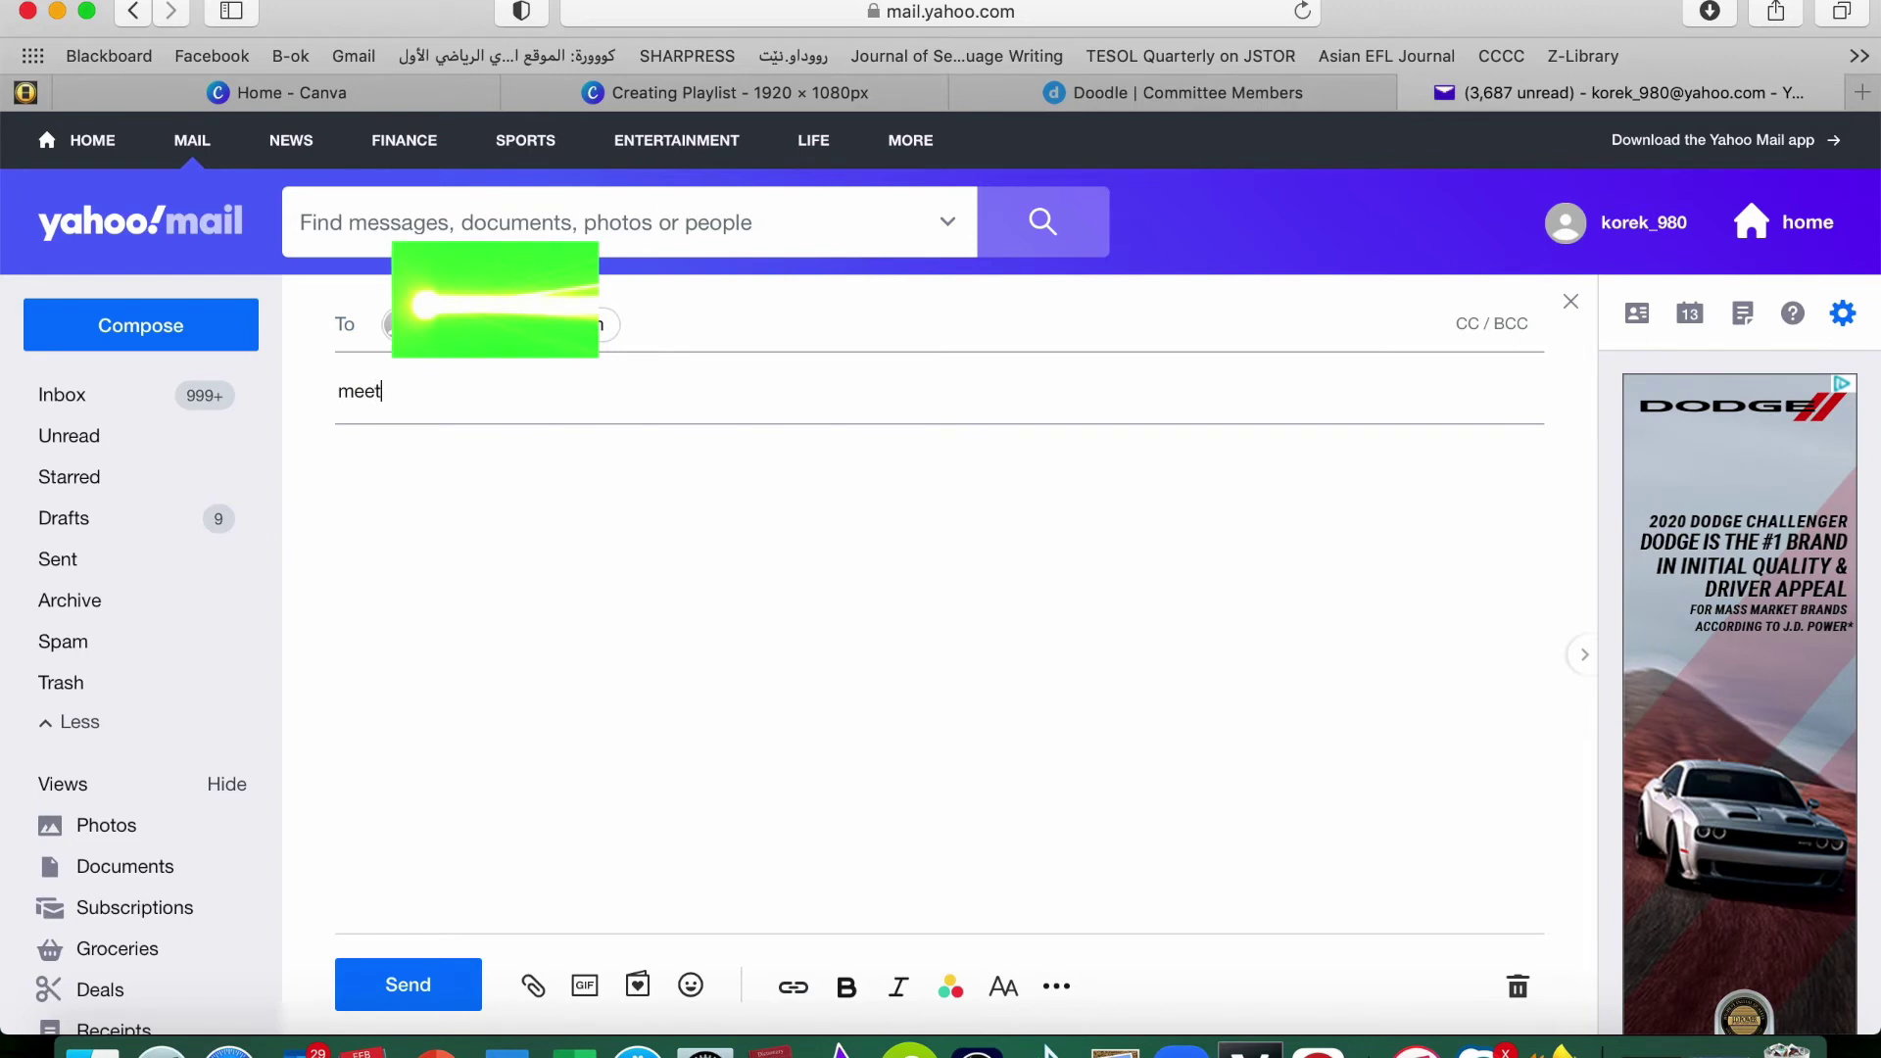
text(ing)
Write a short two-line message, paste the Doodle poll link, and send the email
click(402, 476)
text(hi ....)
key(Return)
text(kajdlk)
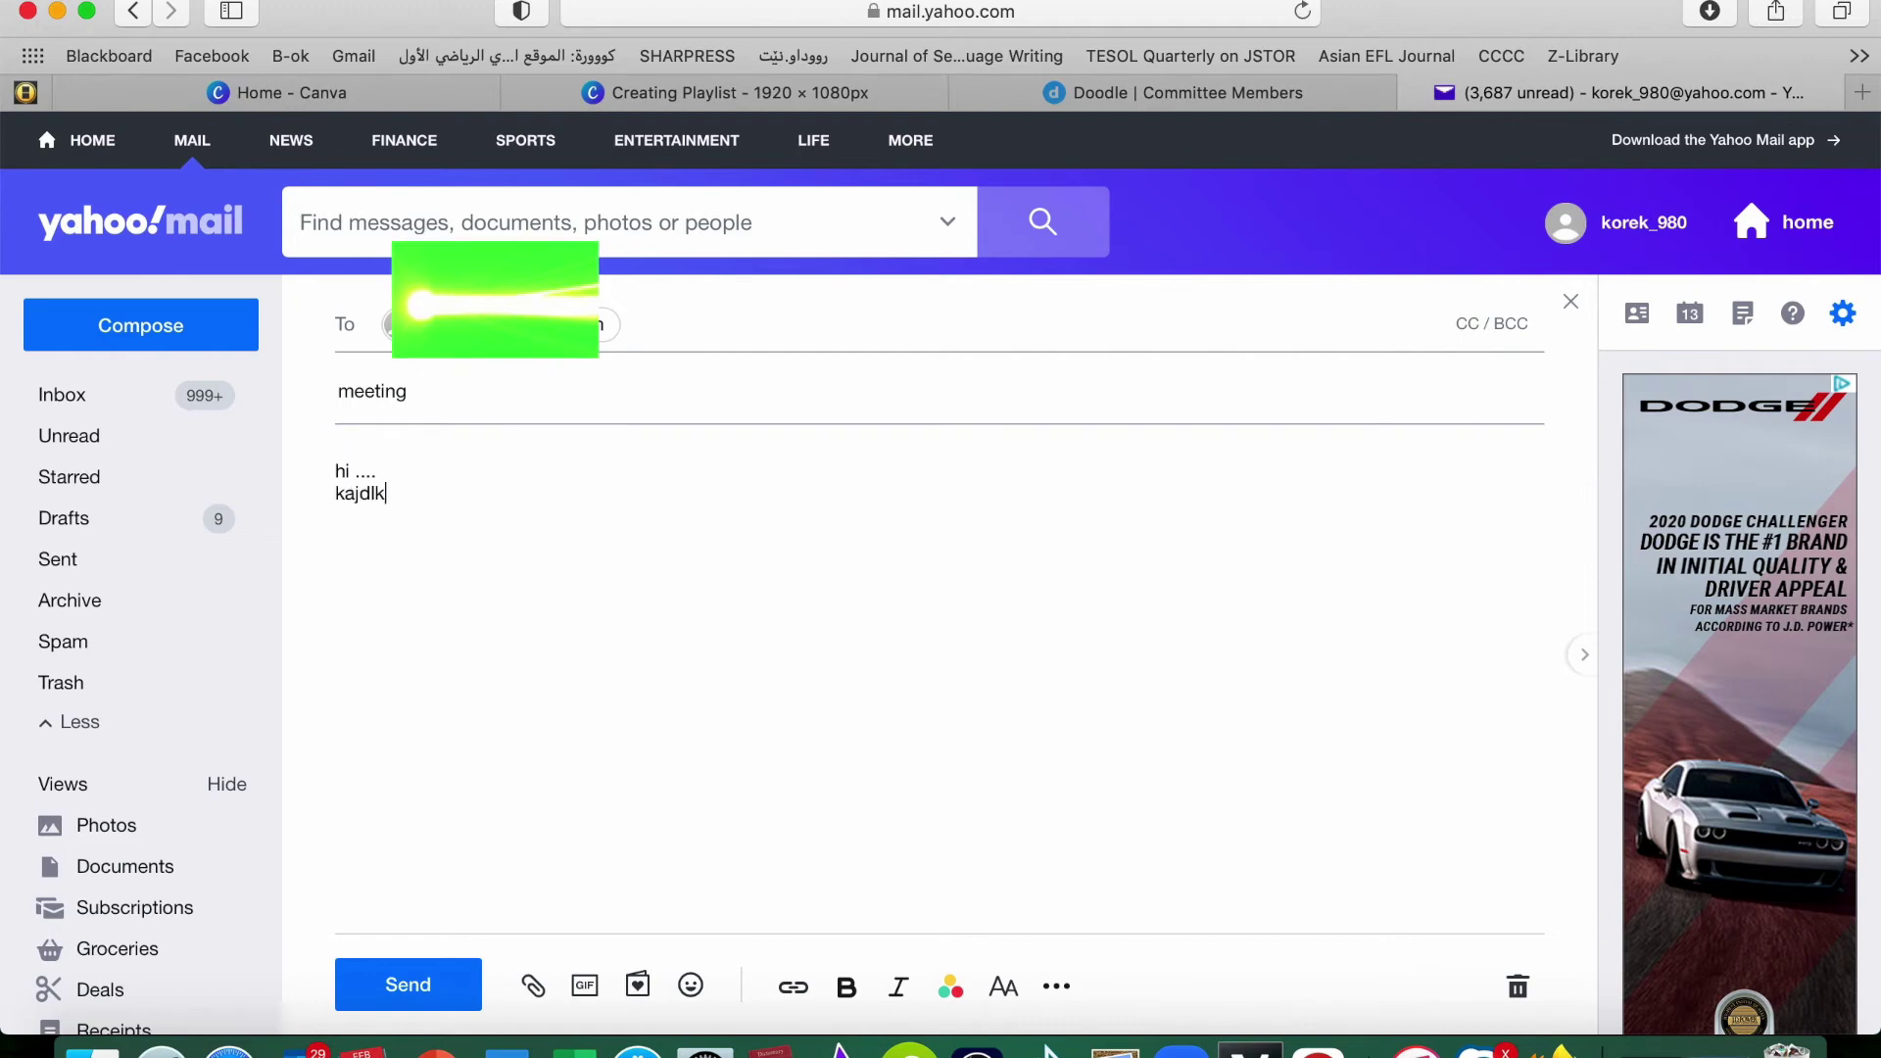
text(jad. lkjadlfkjad)
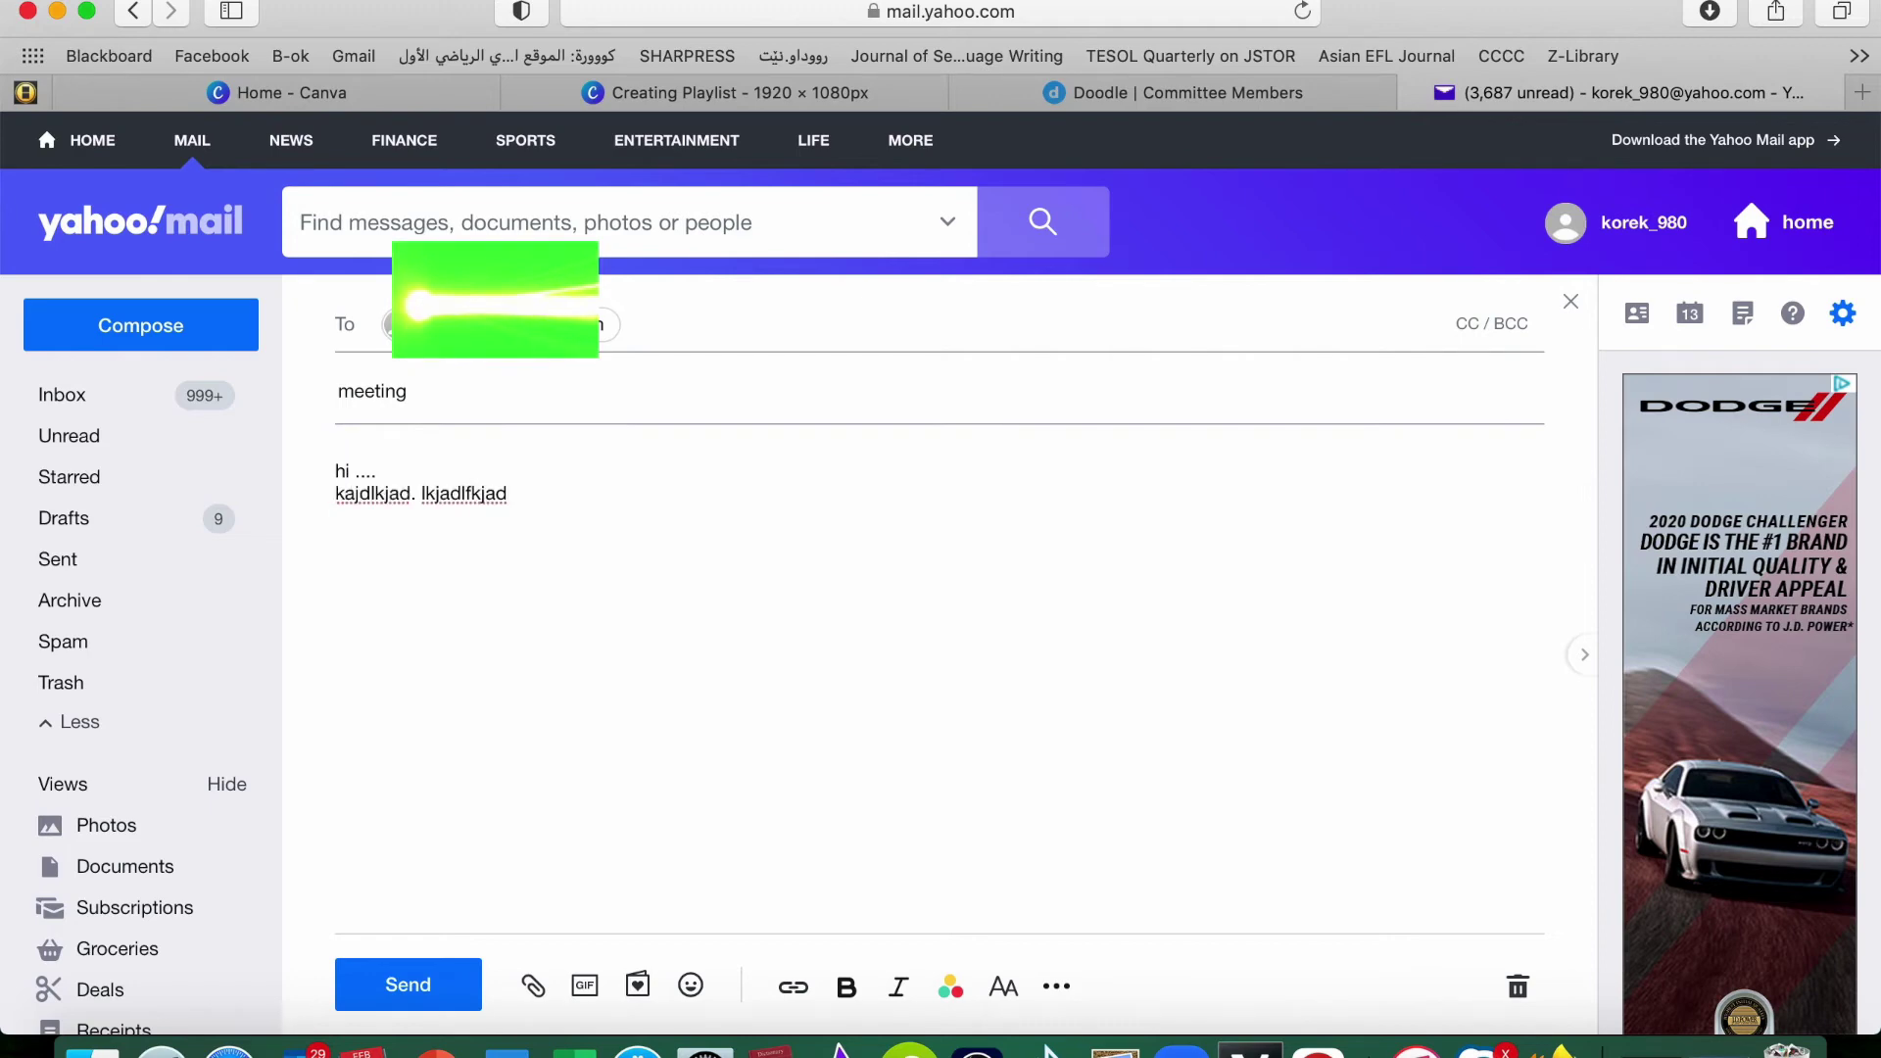
text(https://doodle.com/poll/5s62b89z7pnmtuqu?utm_source=poll&utm_medium=link)
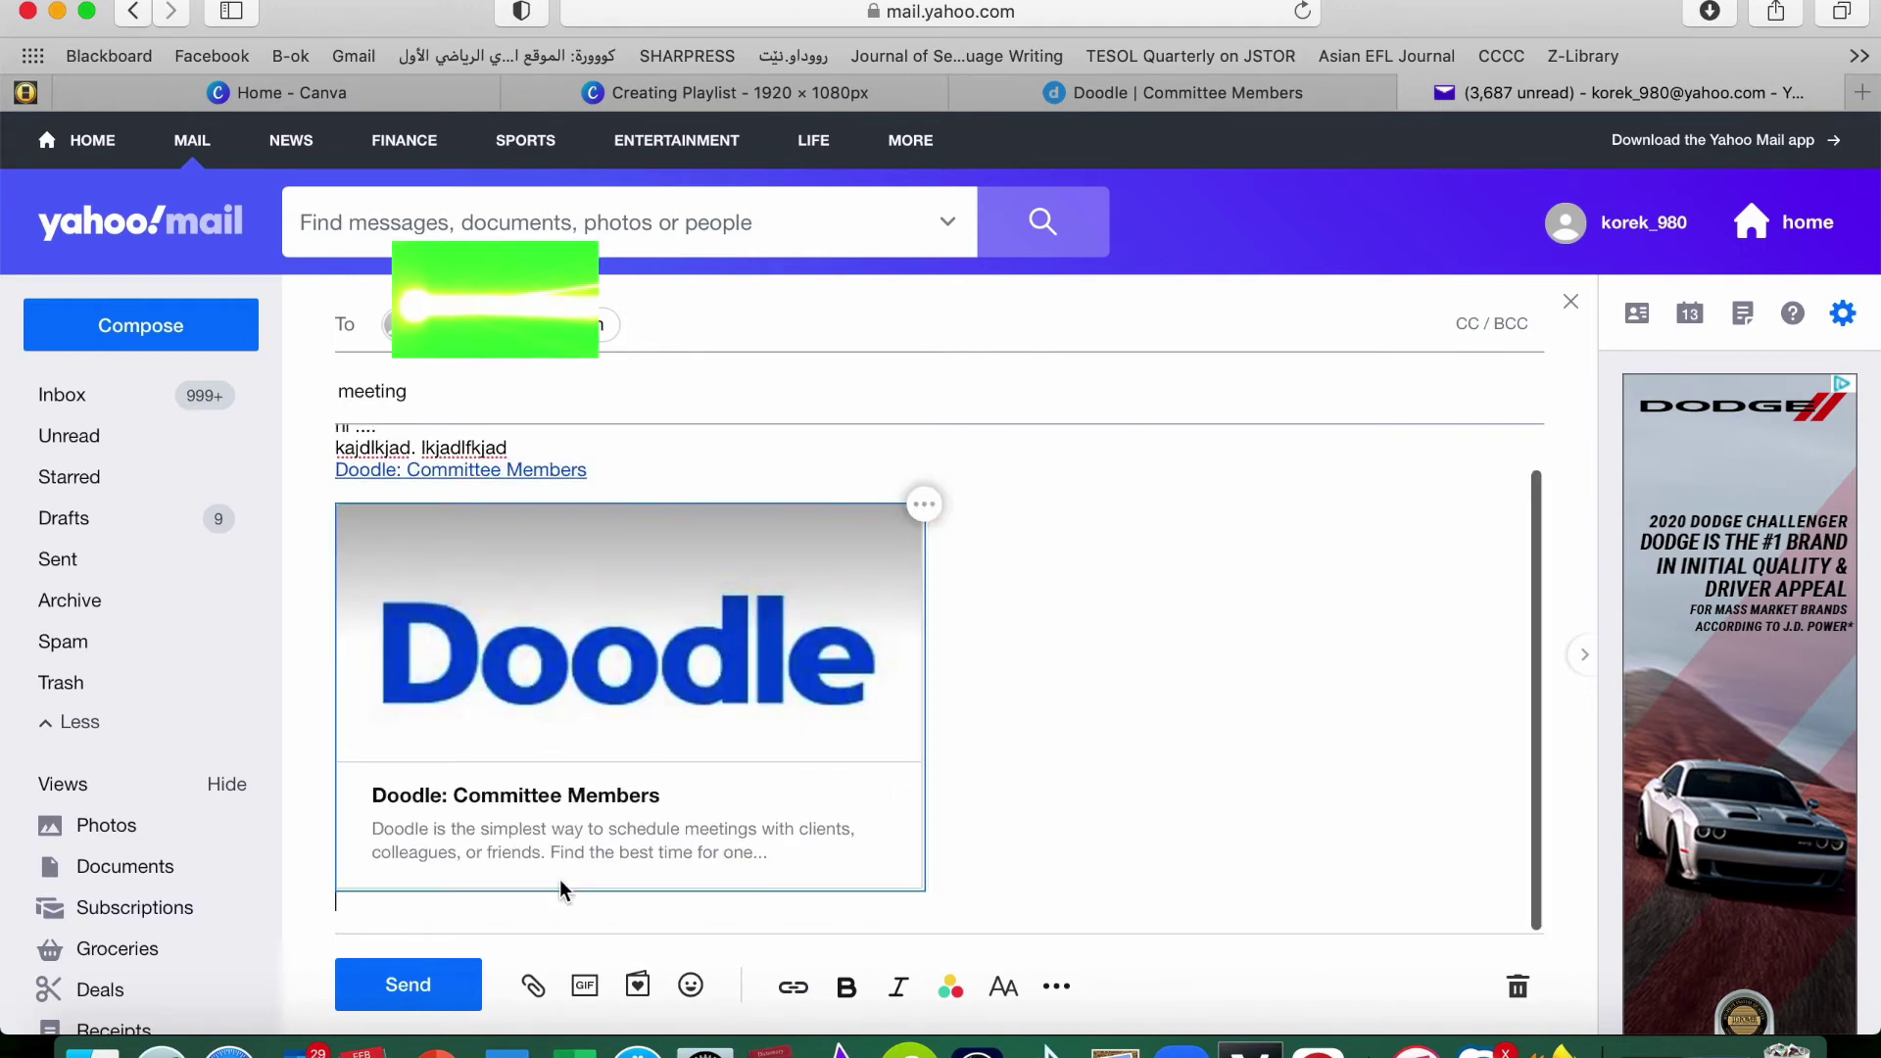
click(409, 990)
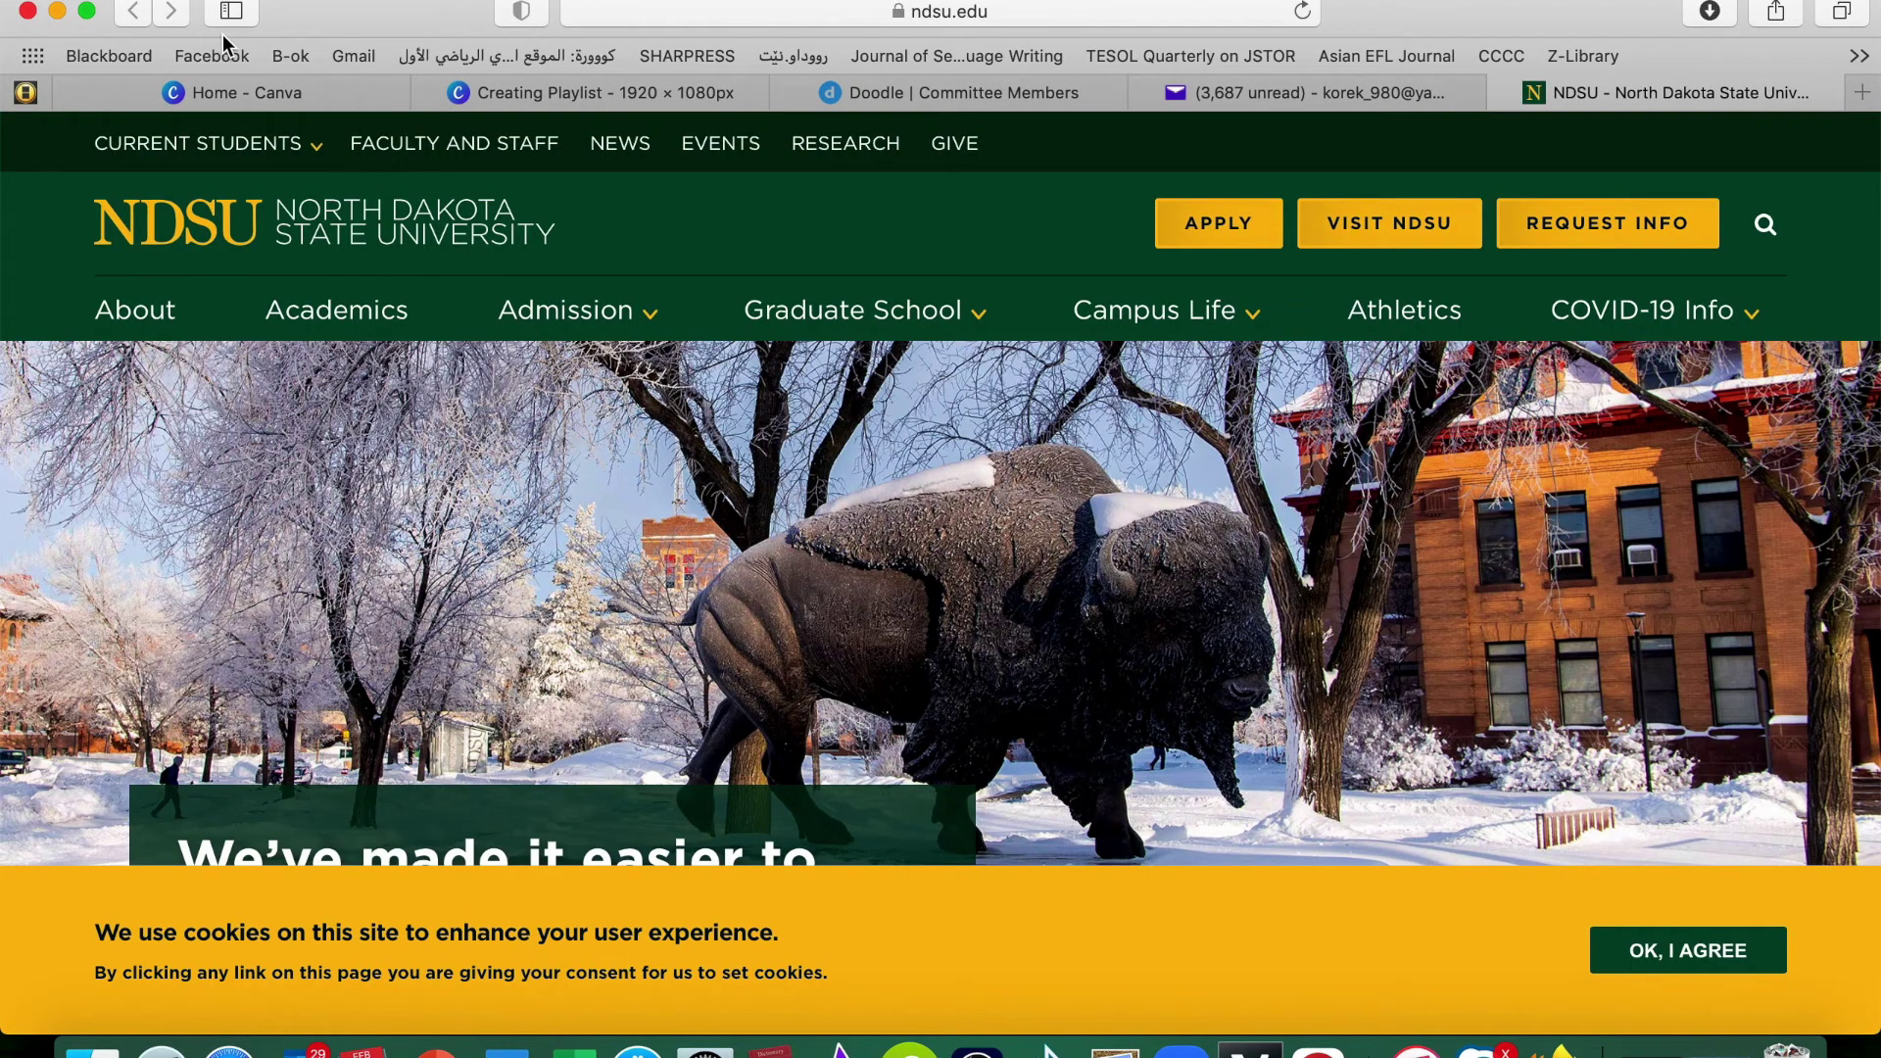
Open the received 'meeting' email in the Gmail inbox to reach the Committee Members poll link
click(353, 56)
click(351, 61)
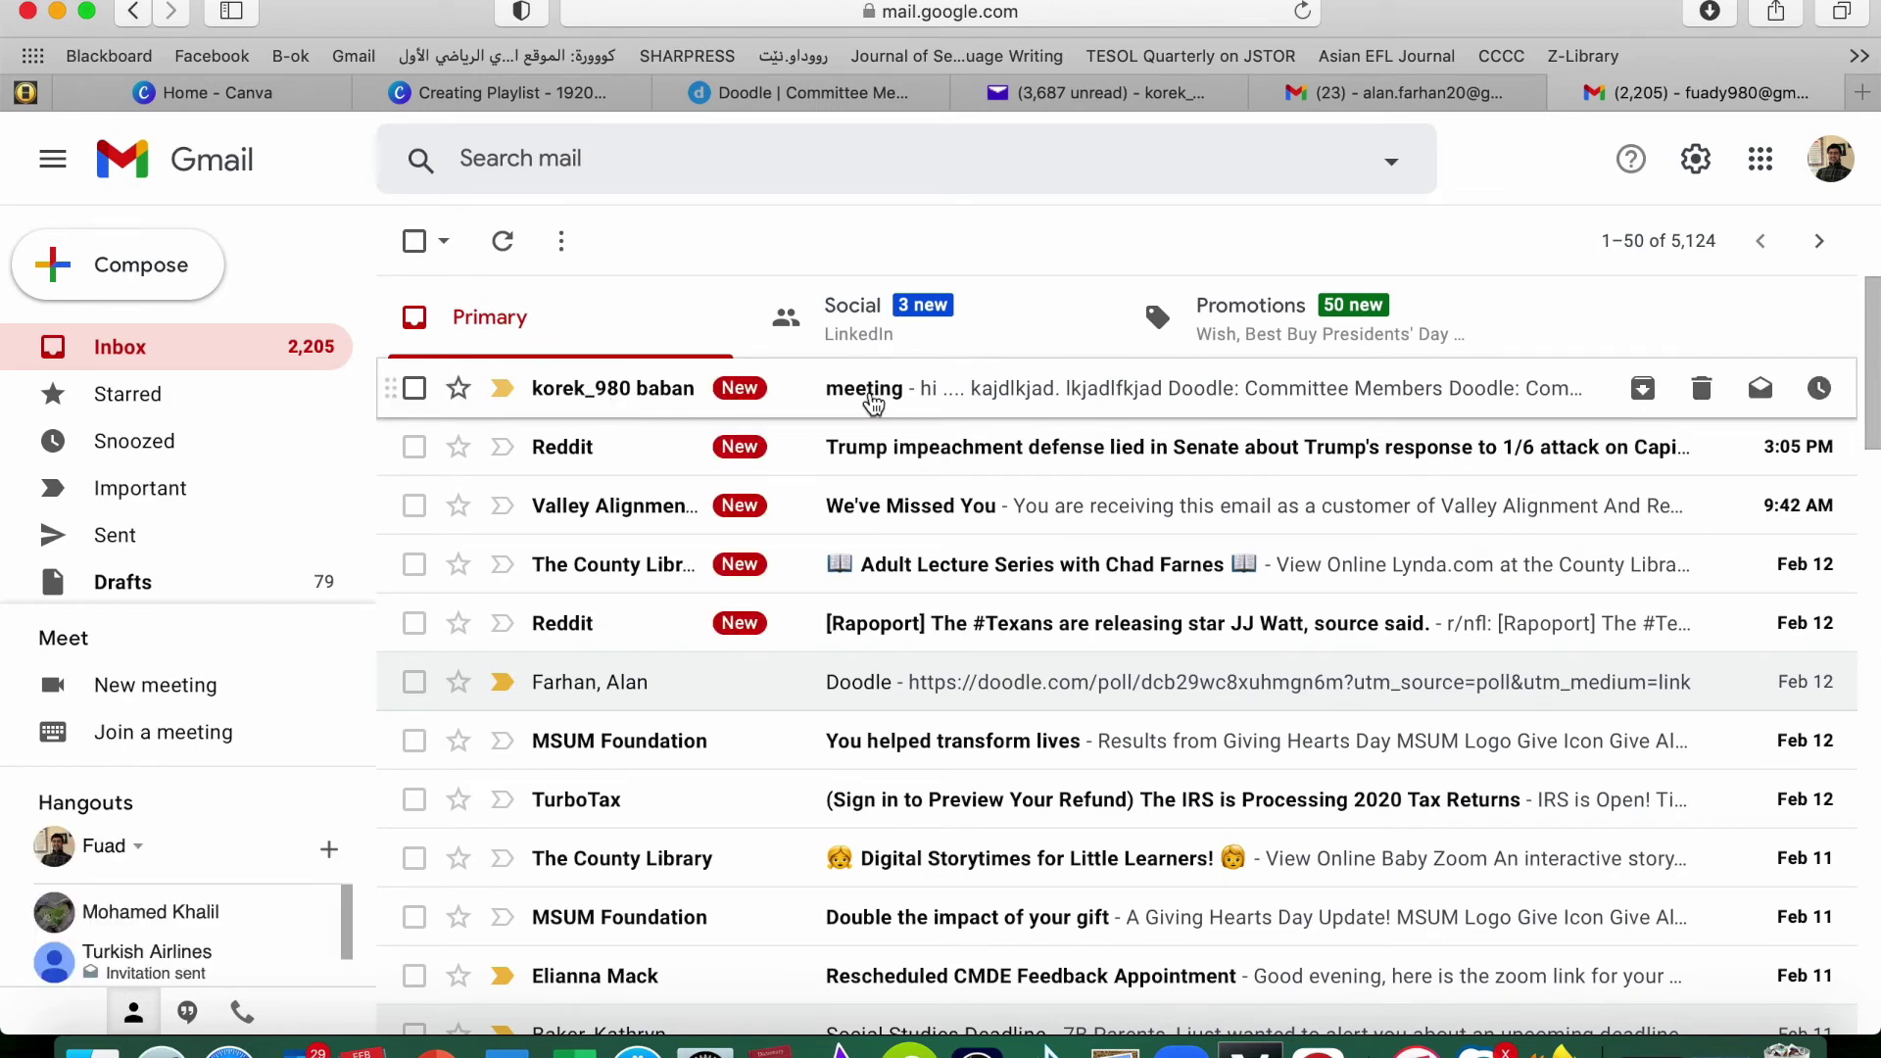
click(873, 396)
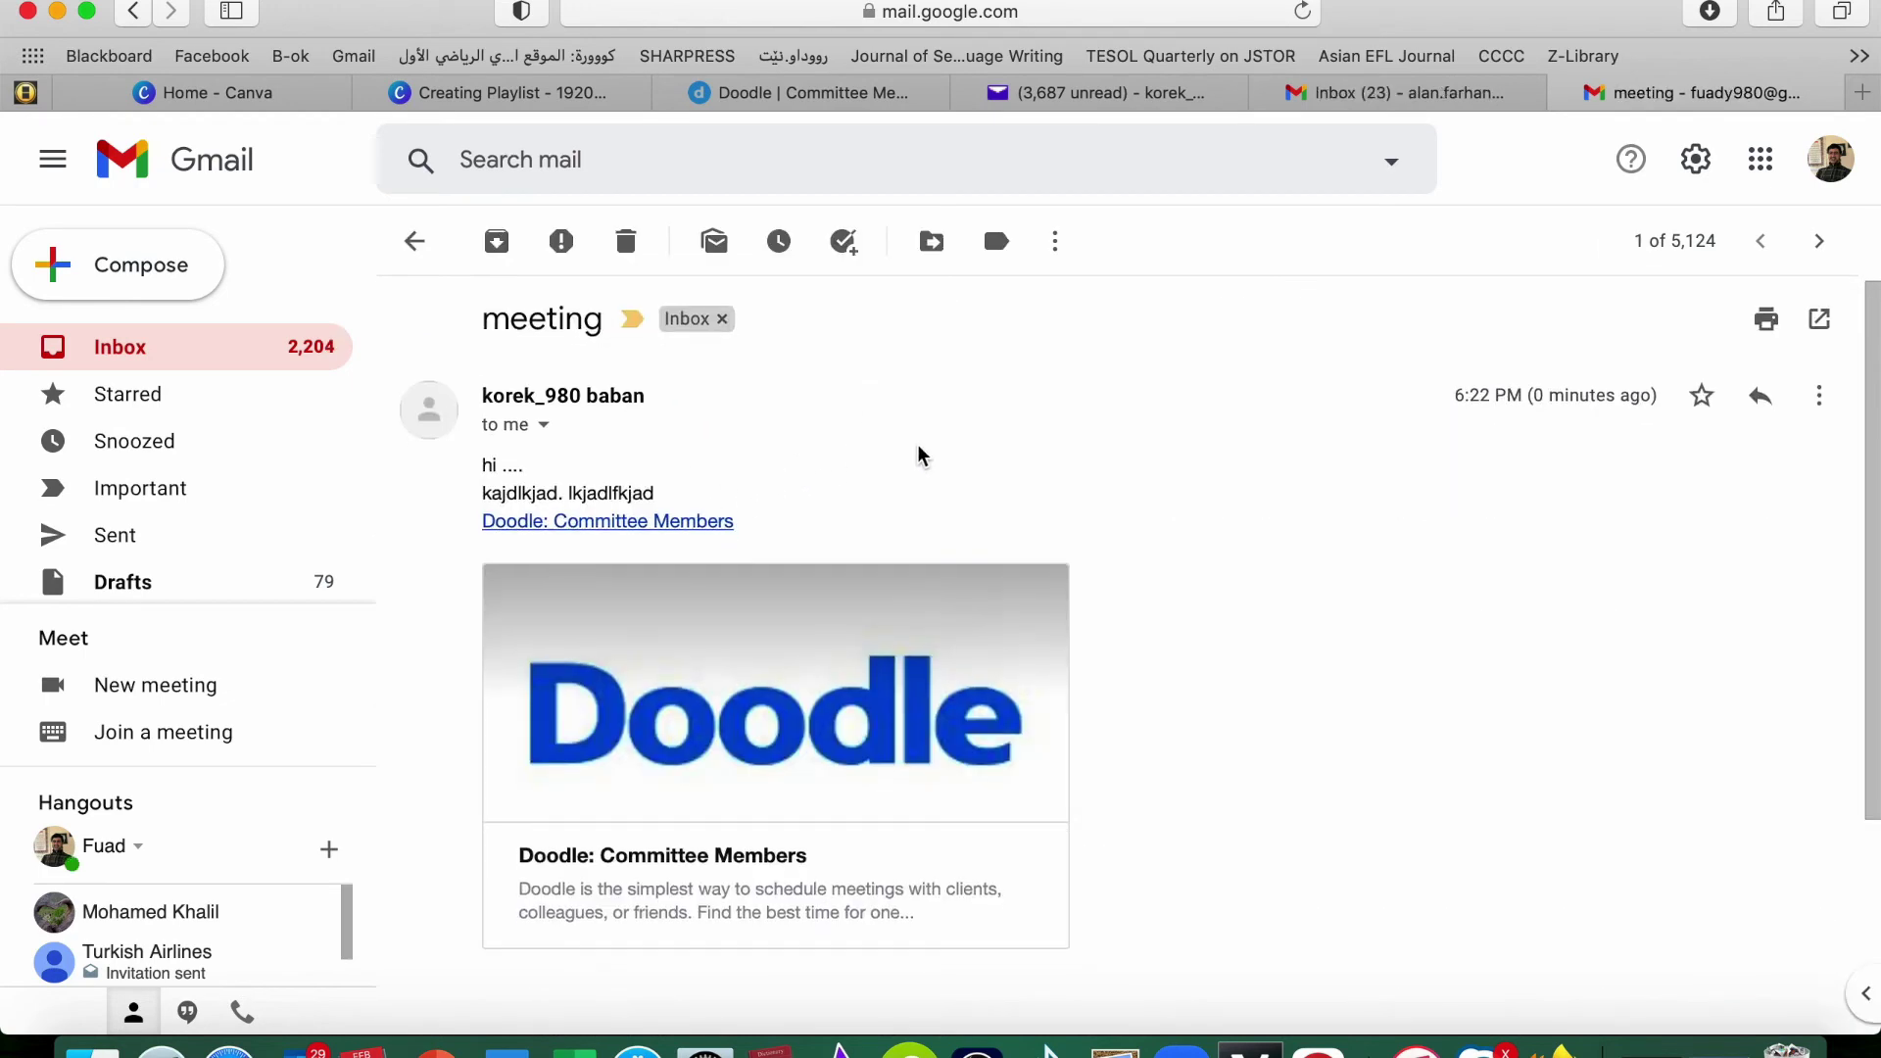
scroll(921, 454, down, 2)
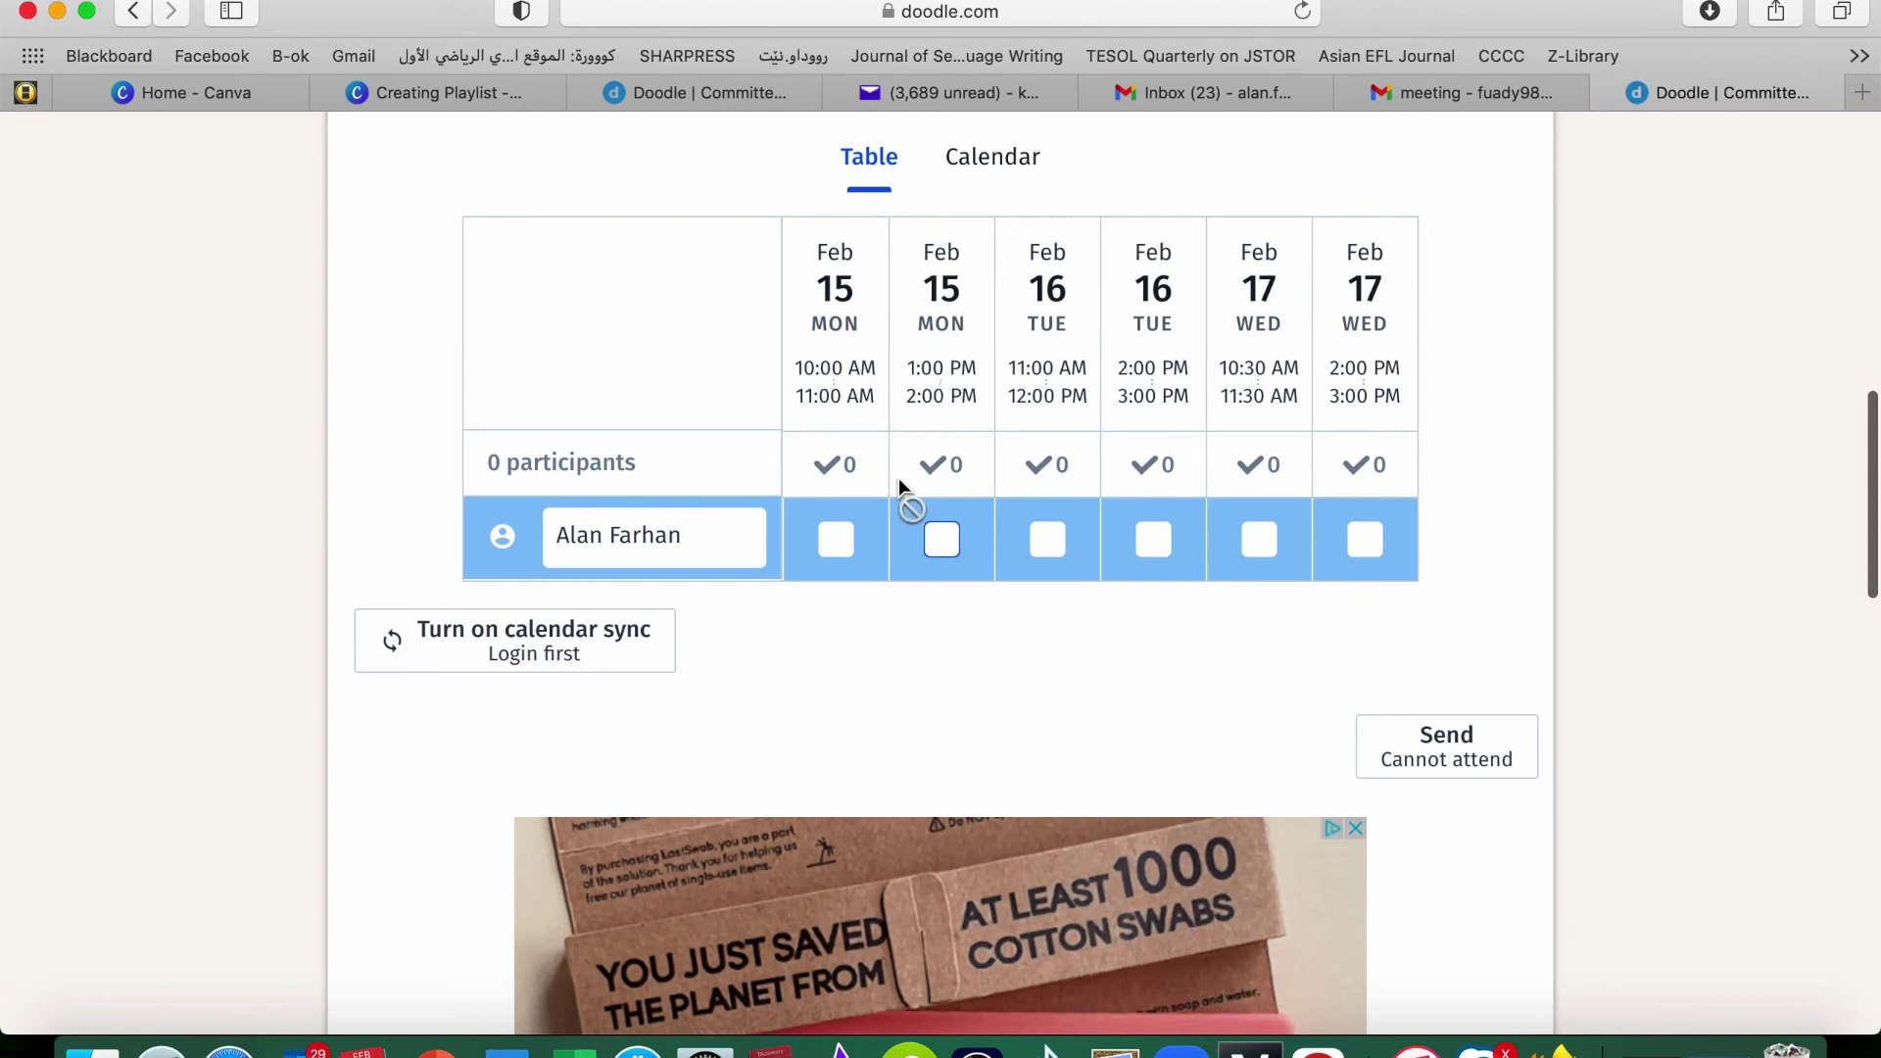
Vote yes for Feb 15 10 AM, Feb 16 11 AM and 2 PM, Feb 17 10:30 AM, if-need-be Feb 15 1 PM, and submit
click(838, 550)
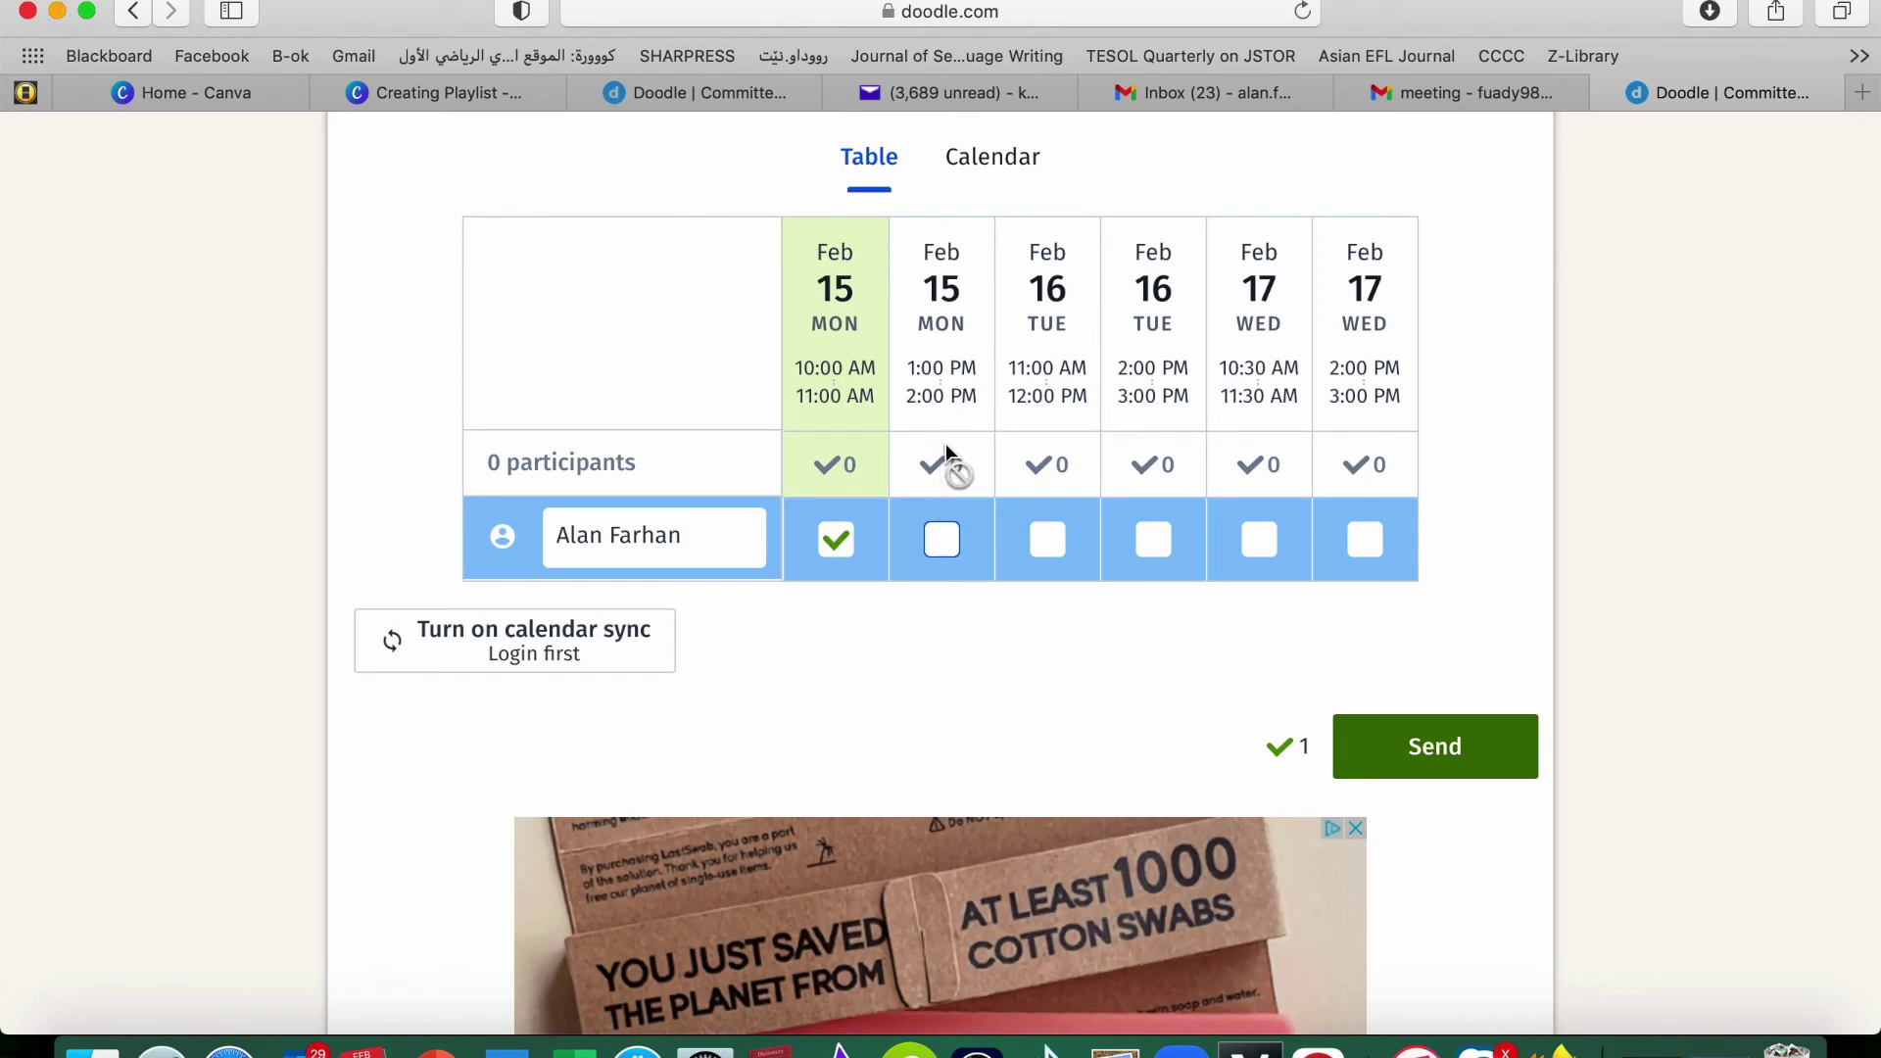
click(946, 547)
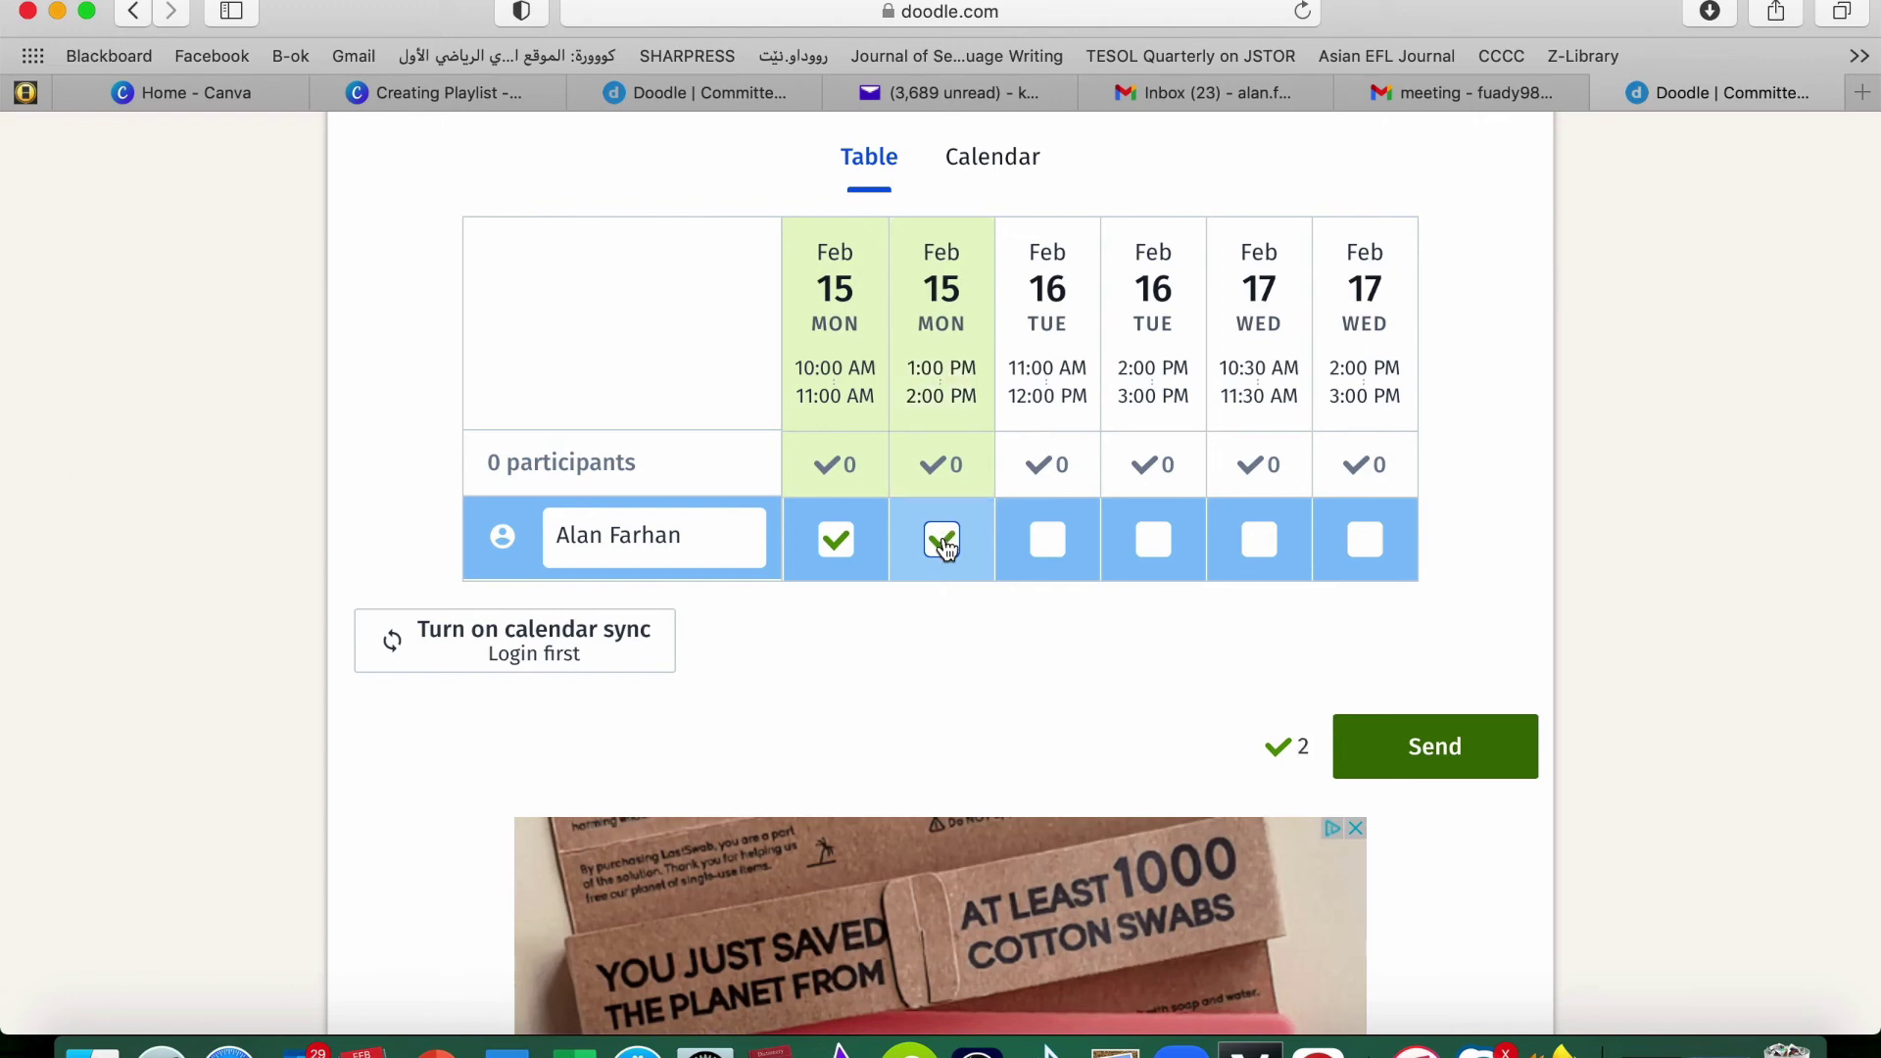
click(946, 544)
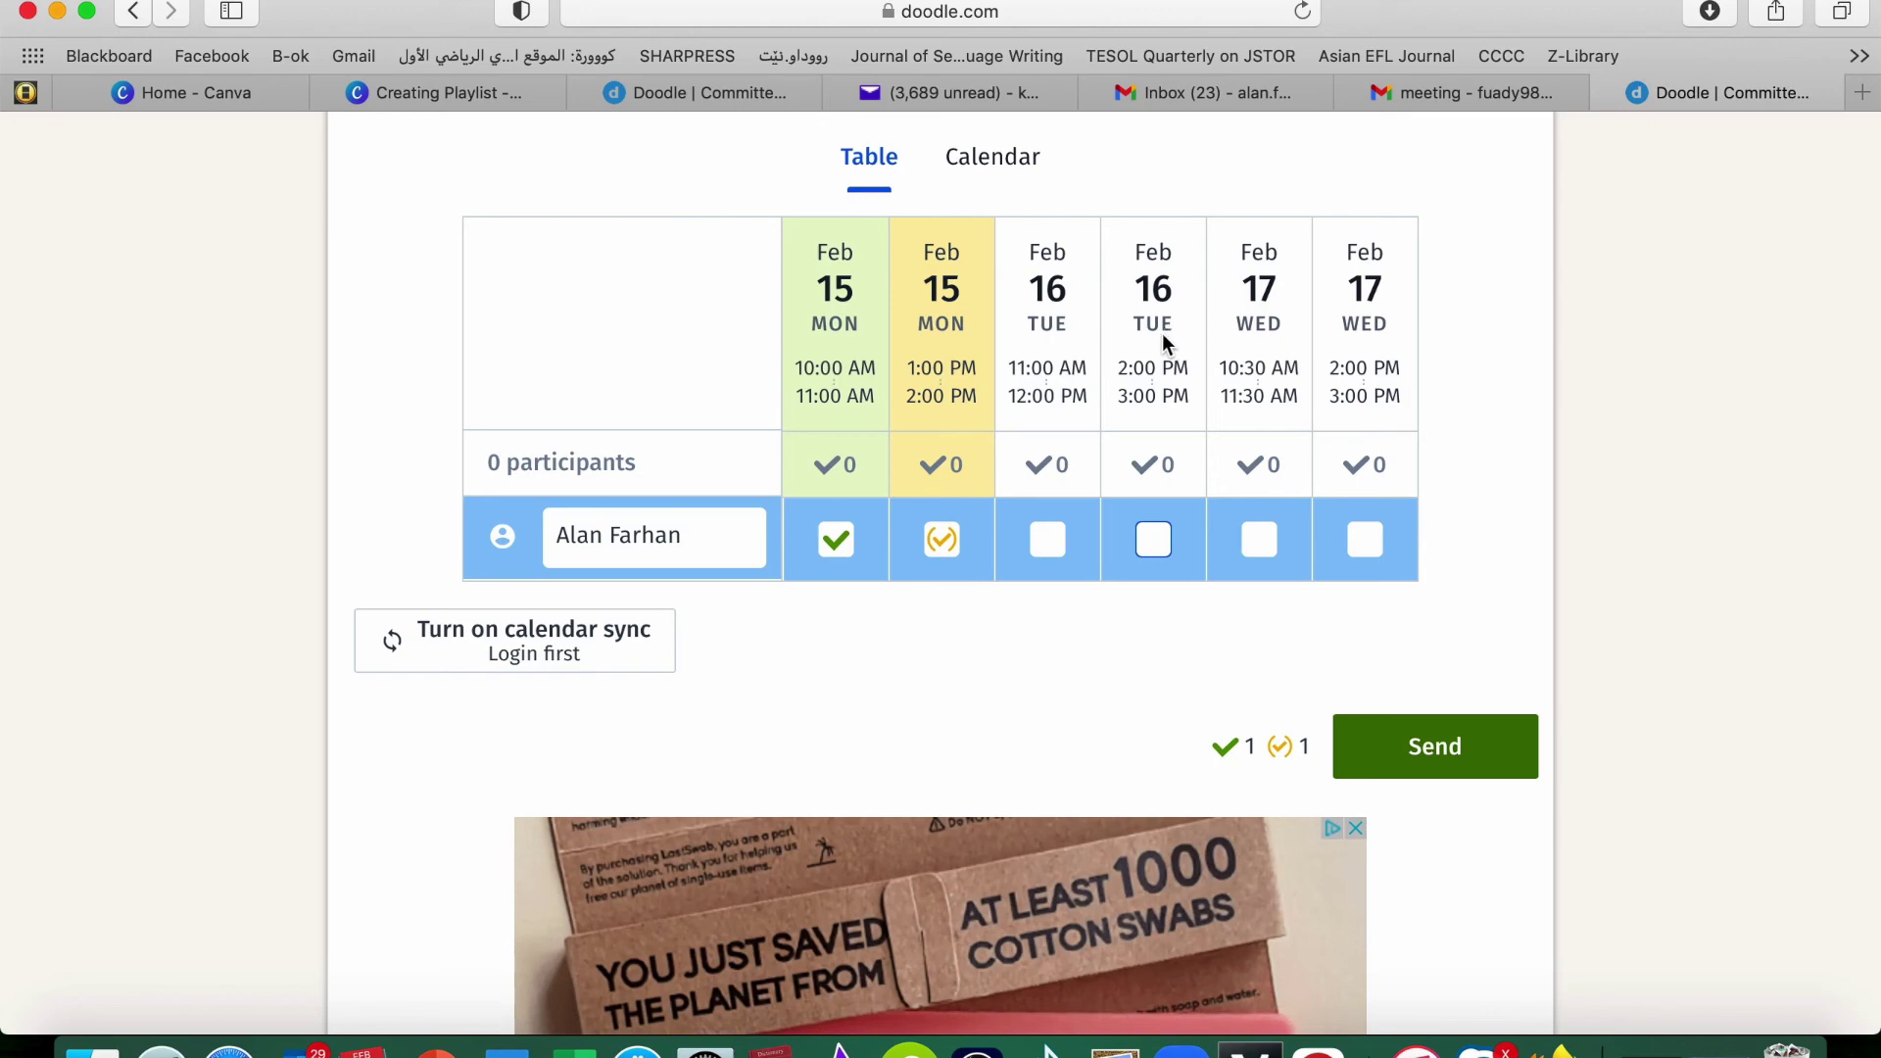
click(1050, 545)
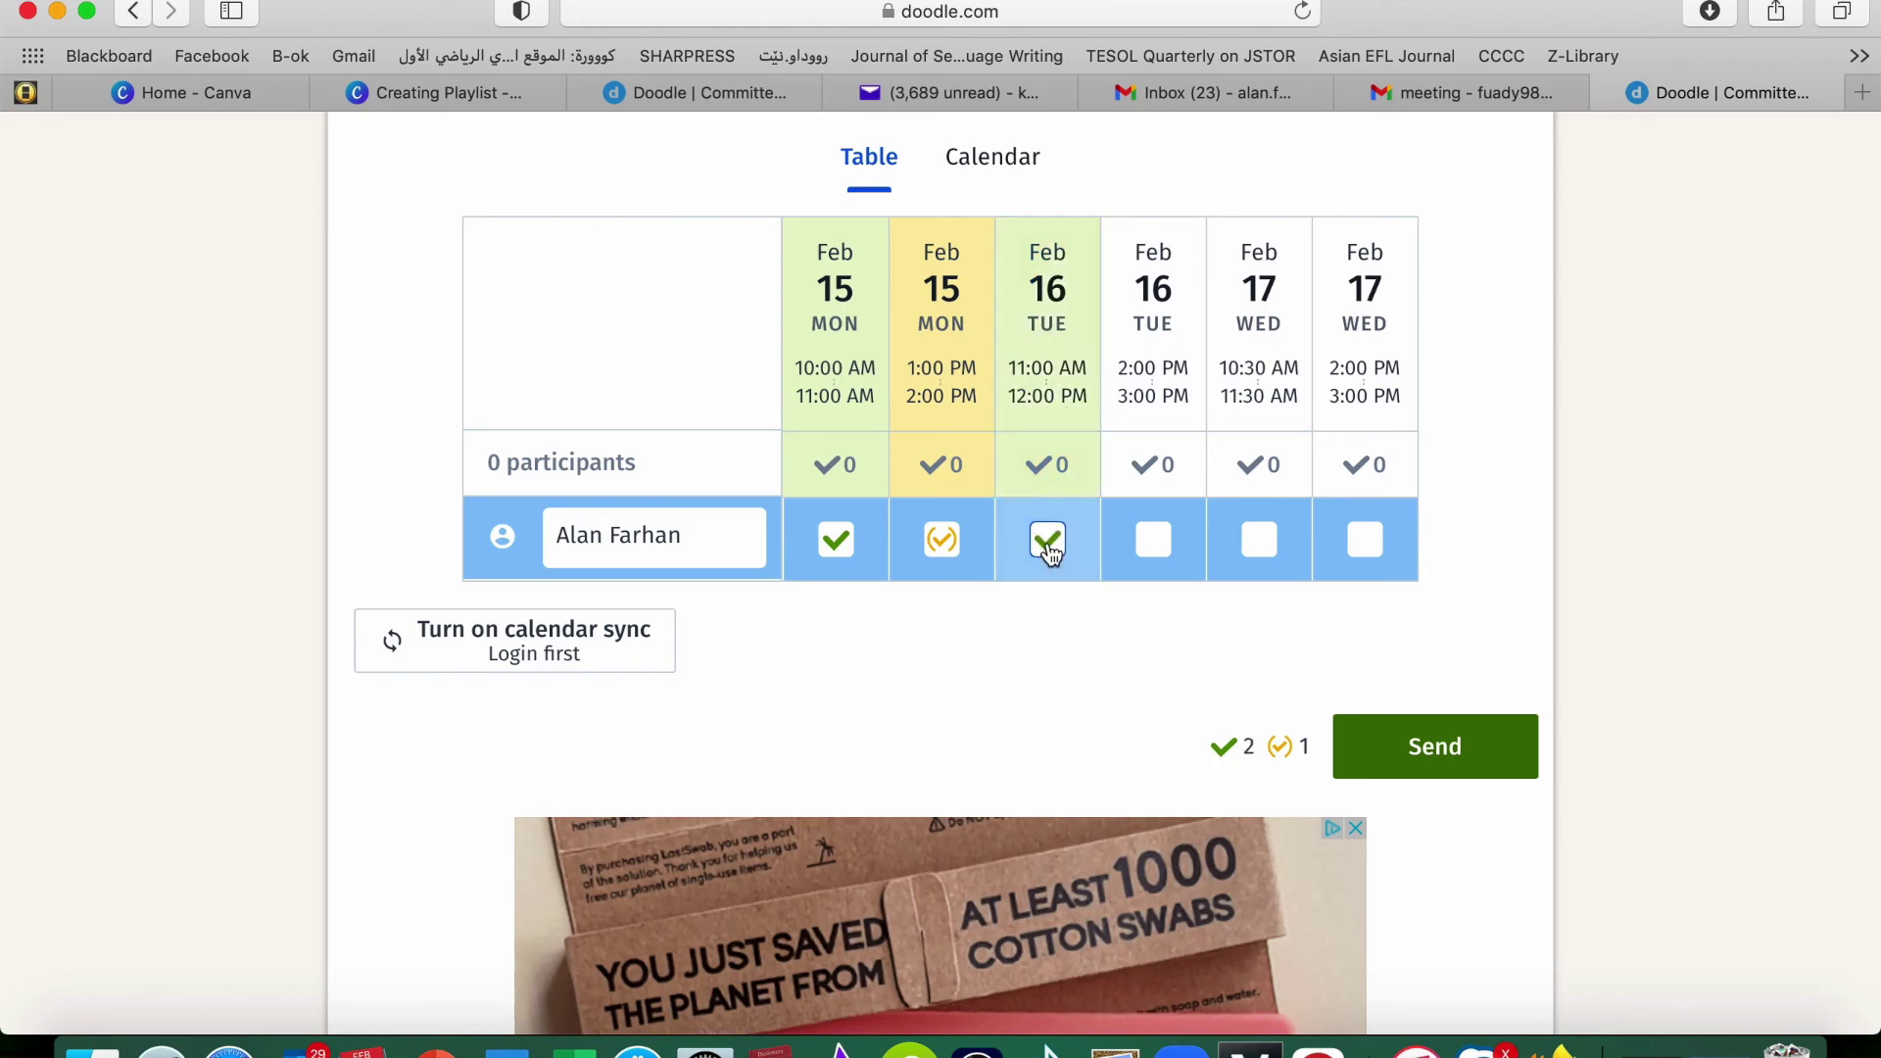
click(1166, 544)
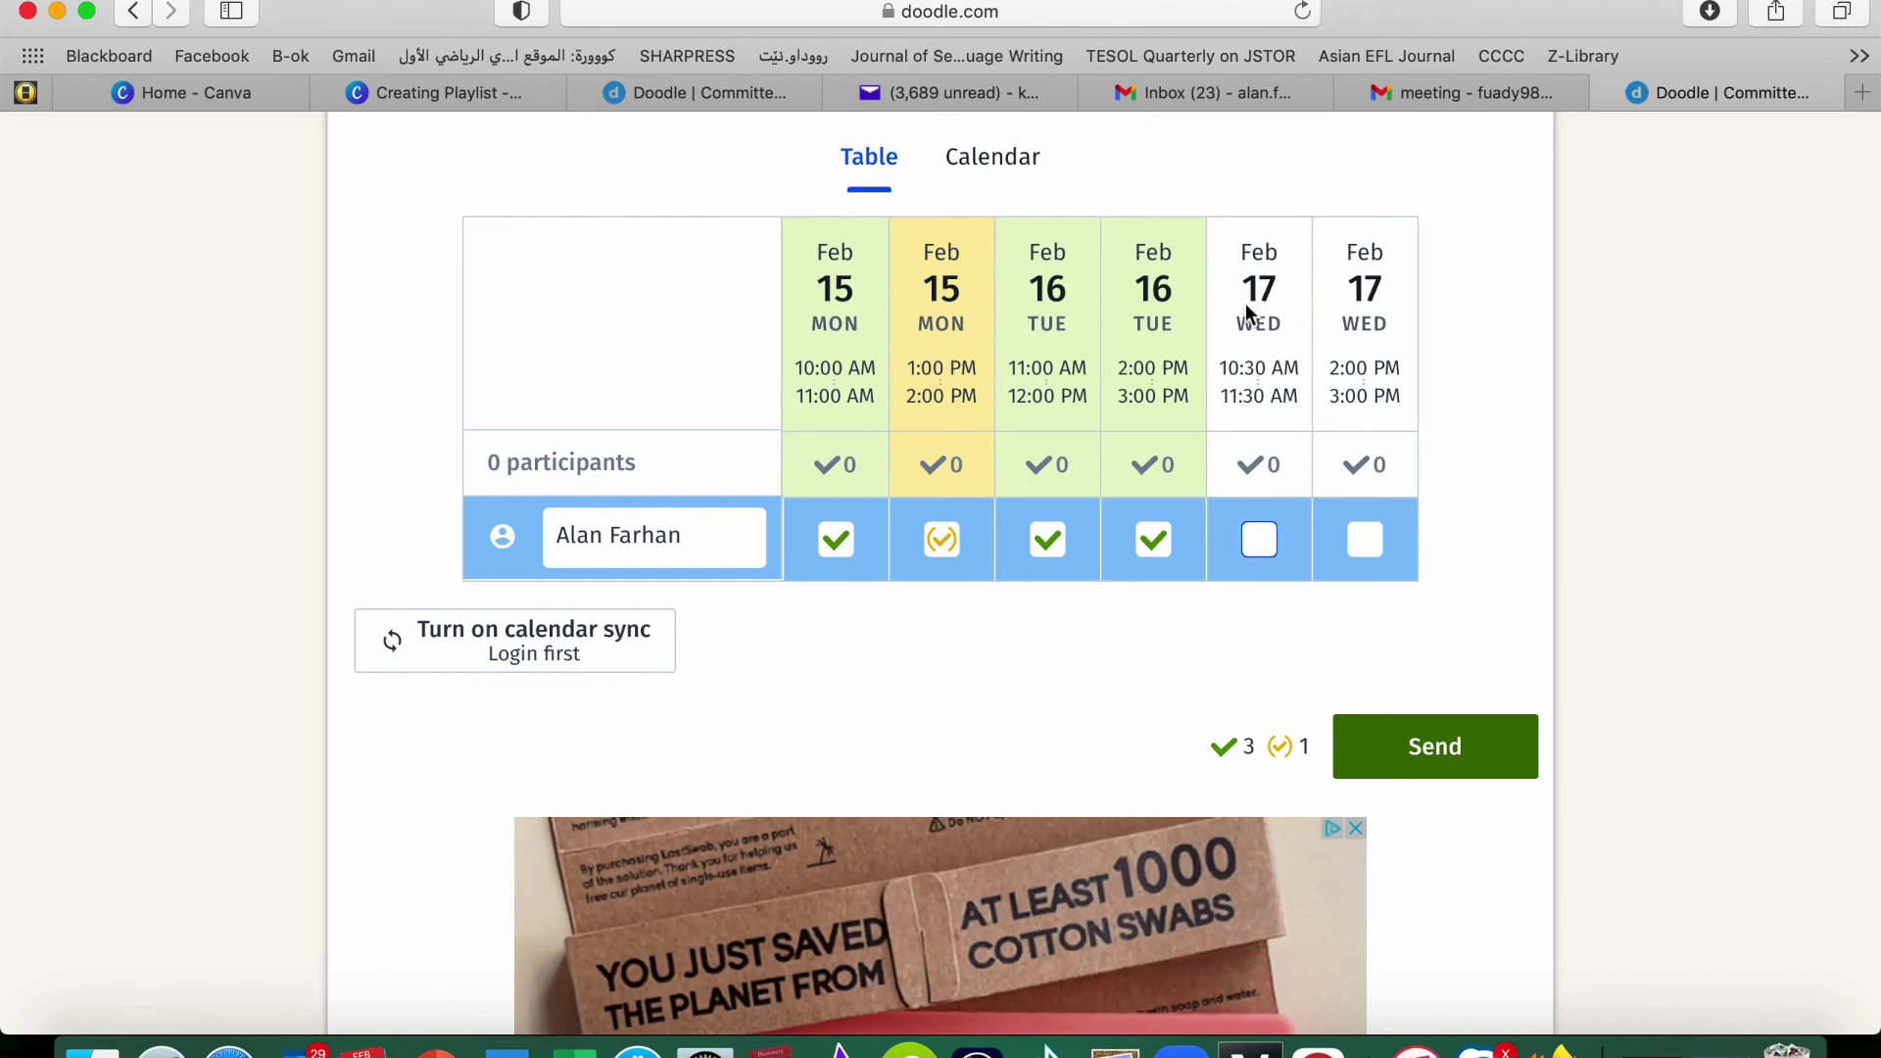
click(1263, 552)
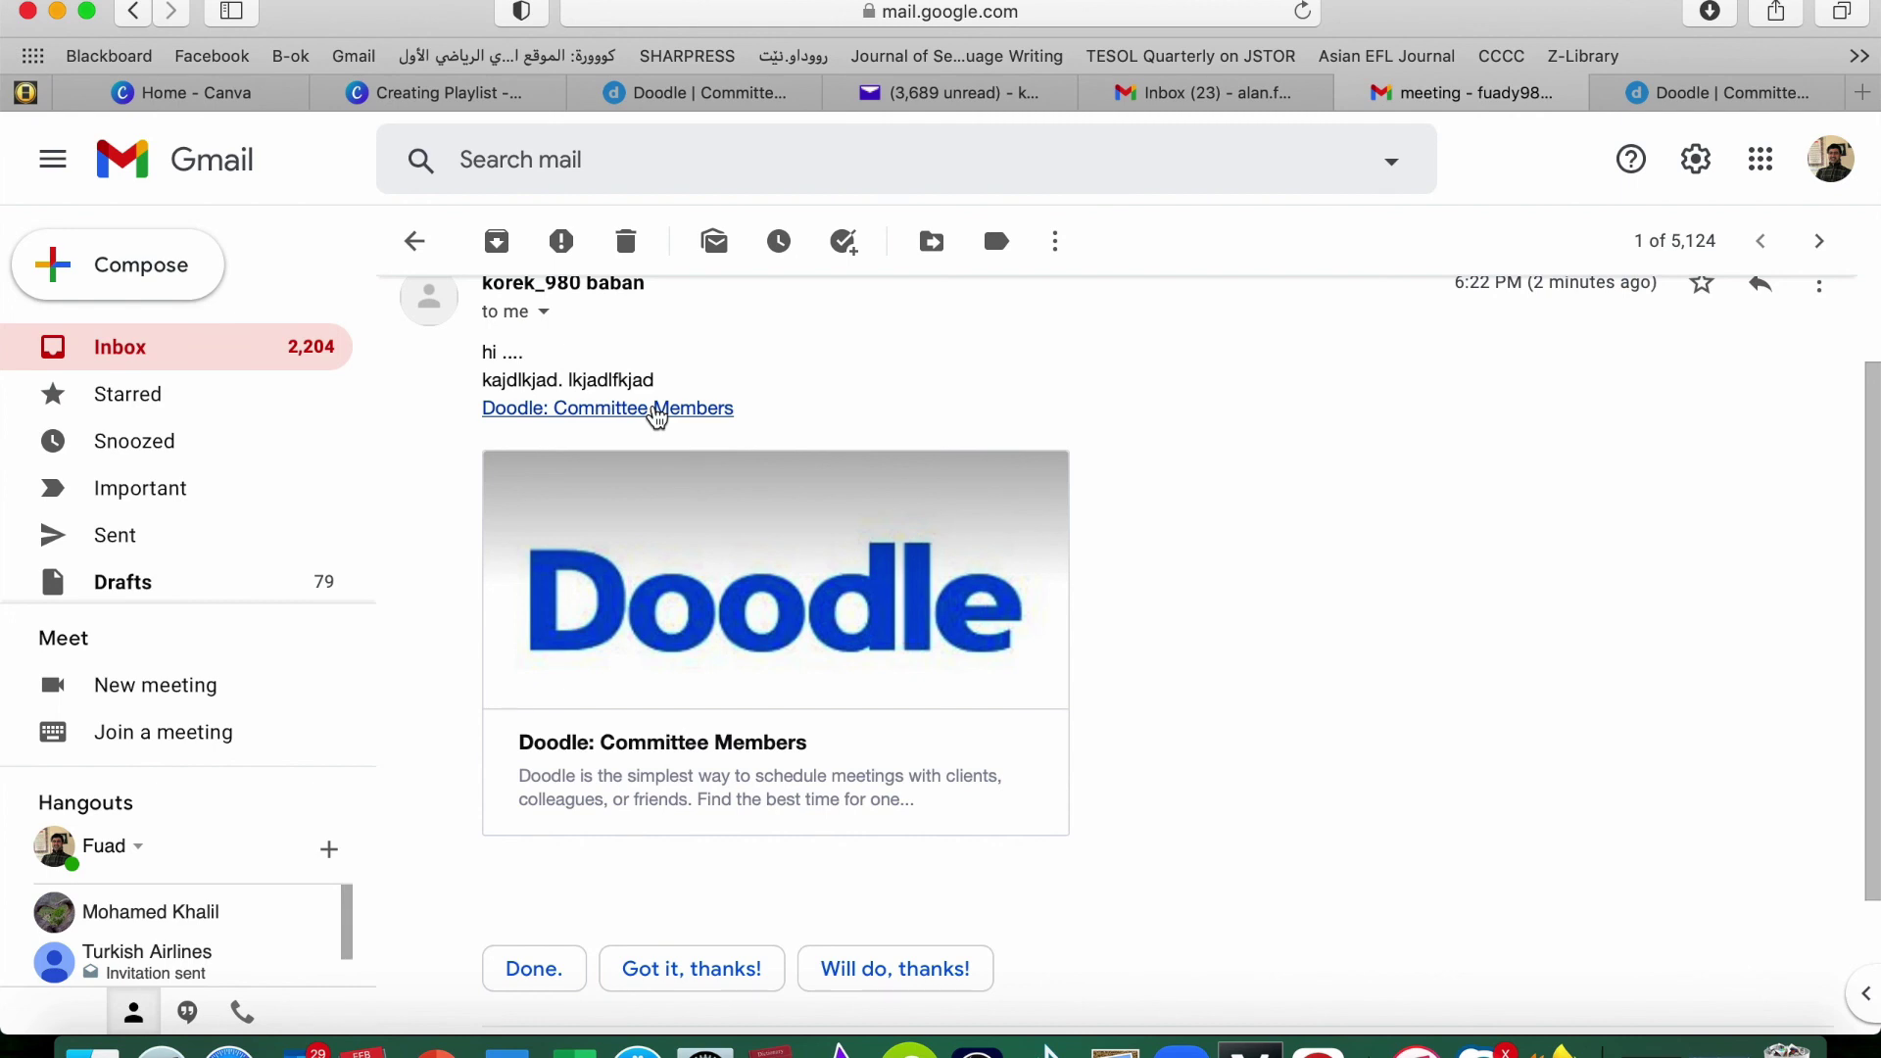
click(655, 409)
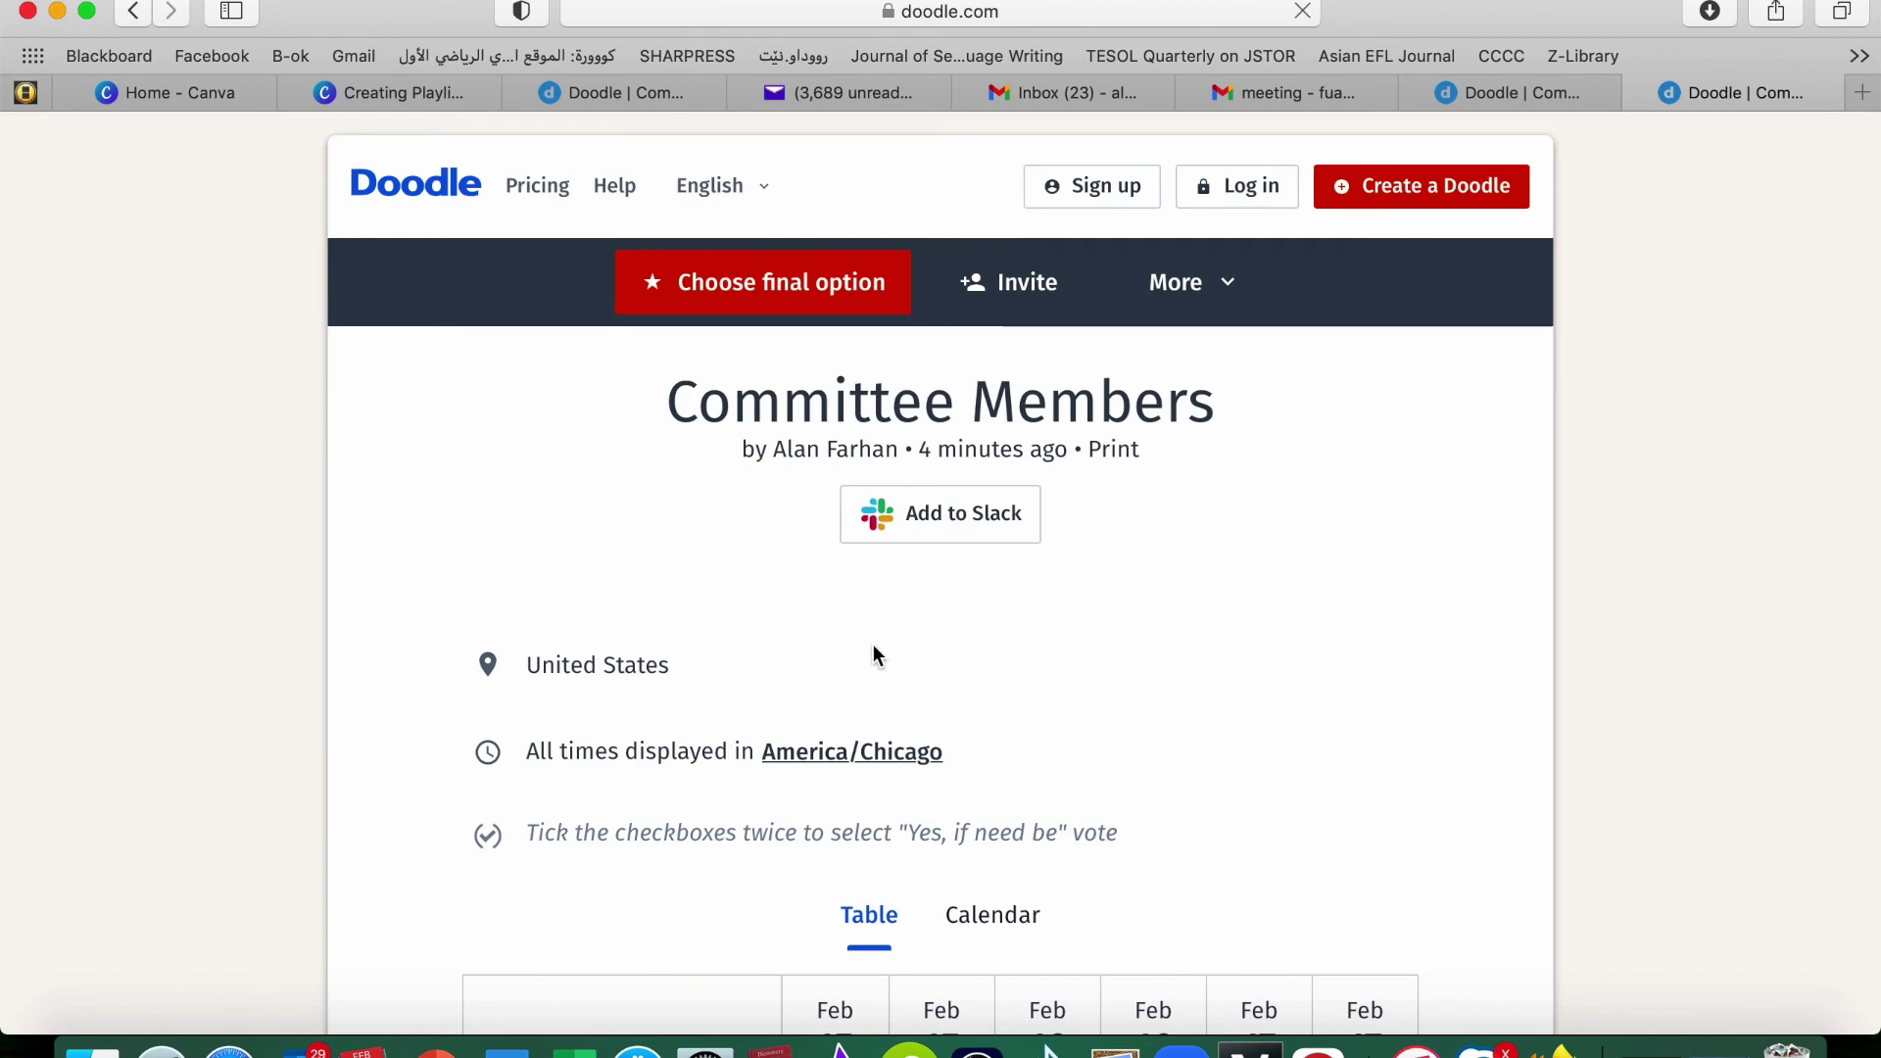
Check the results table's Feb 15 1:00 PM cell for the participant's 'if need be' vote
scroll(873, 643, down, 5)
scroll(873, 627, up, 1)
scroll(636, 536, down, 5)
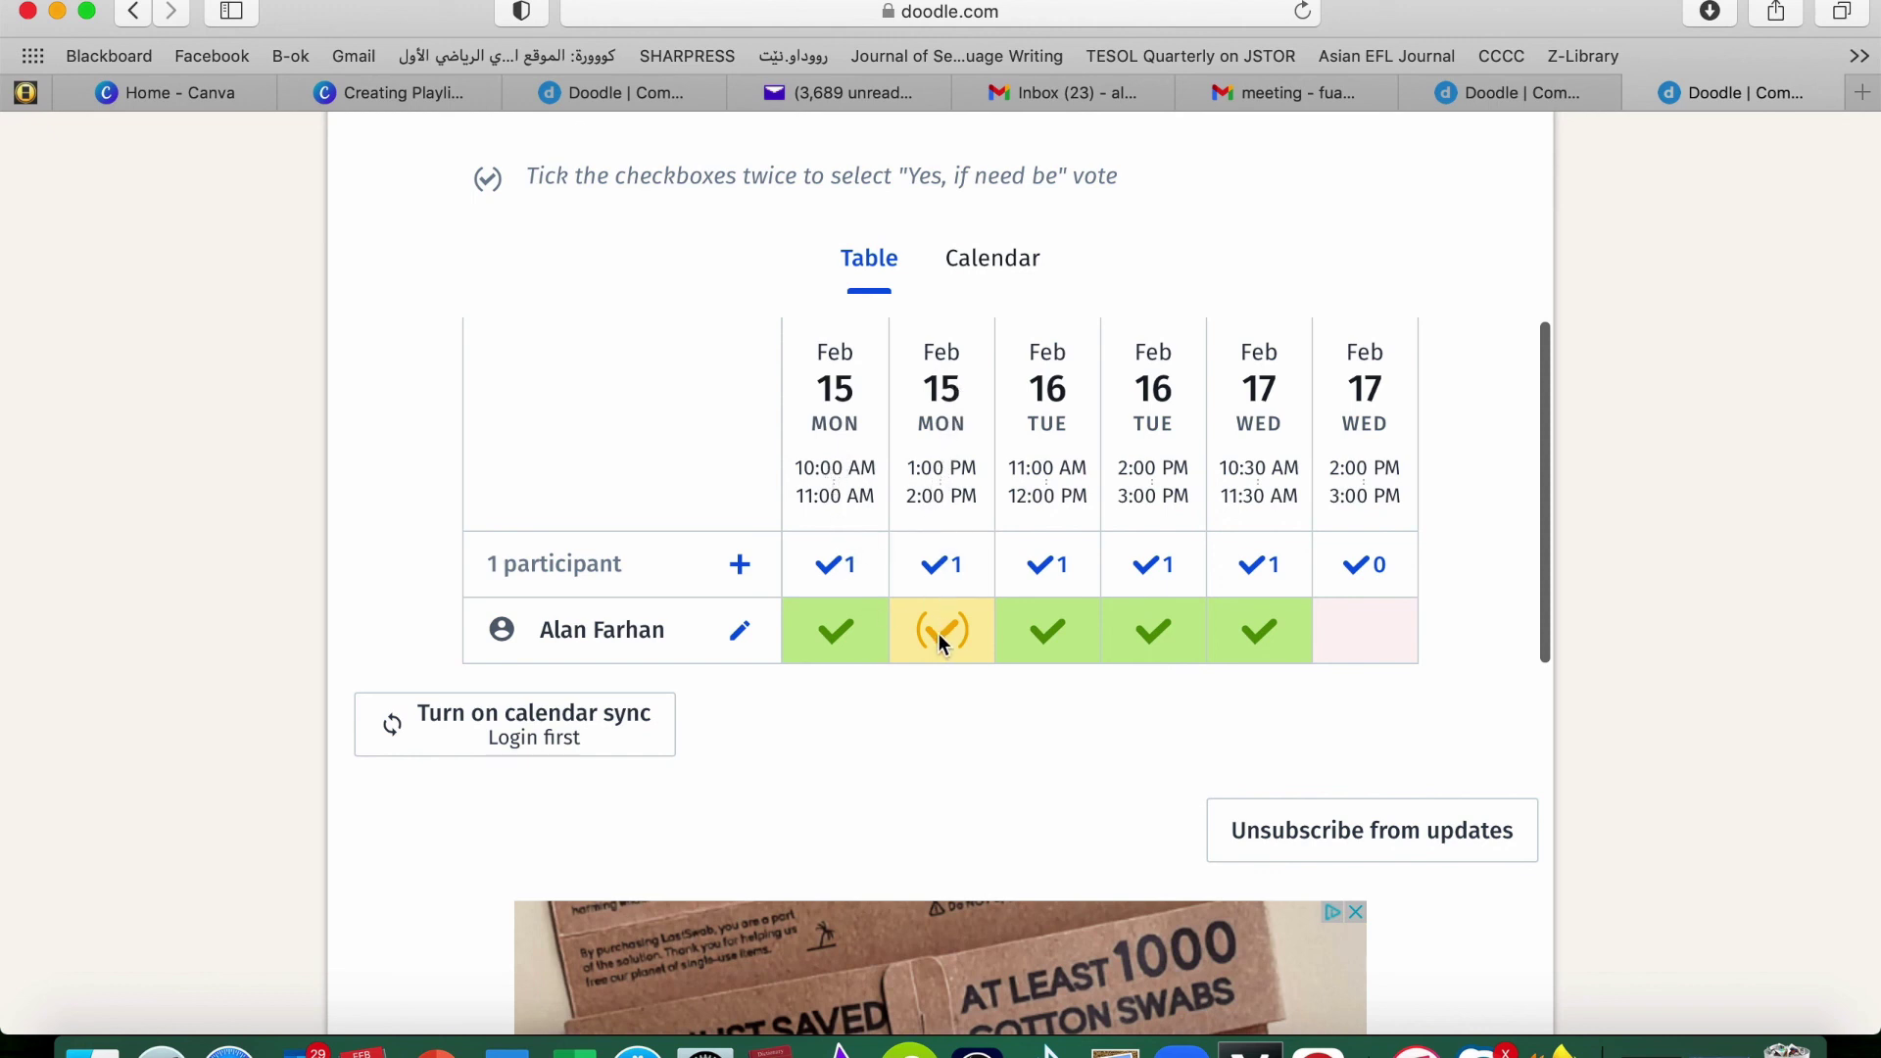
mouse_move(938, 633)
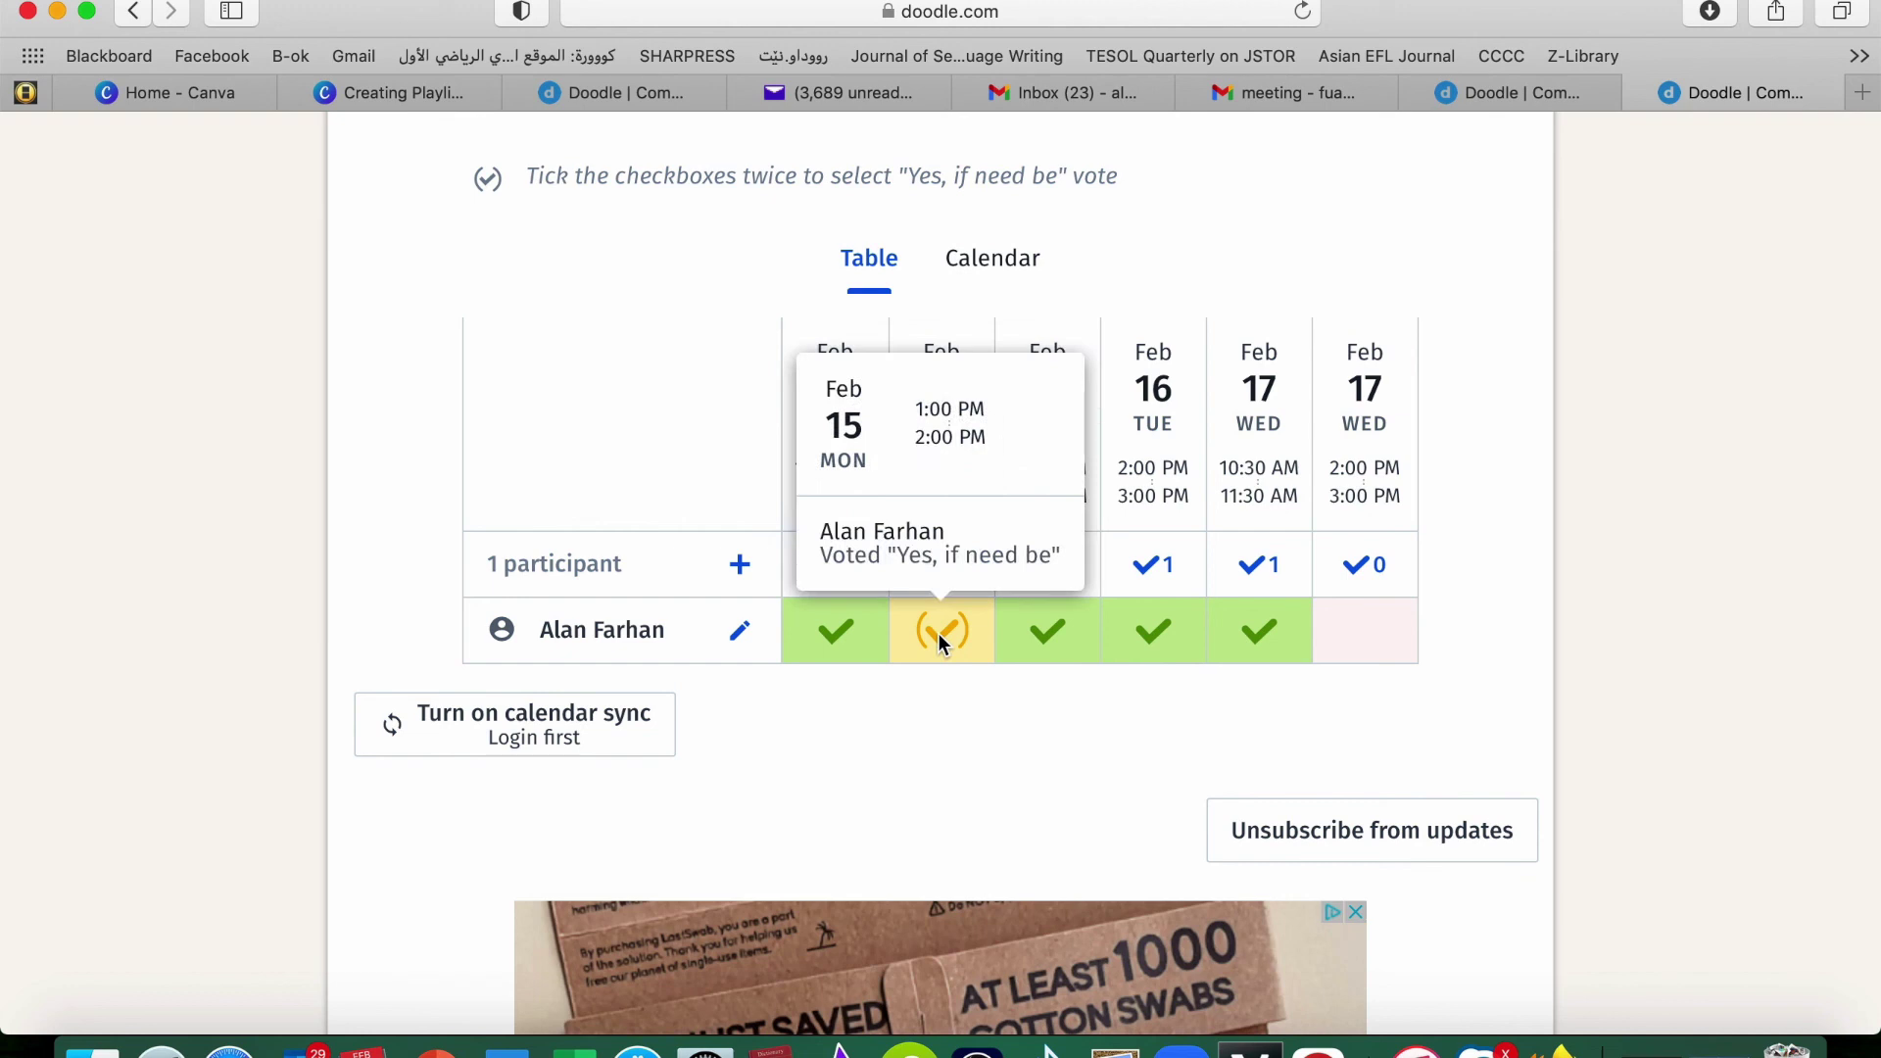